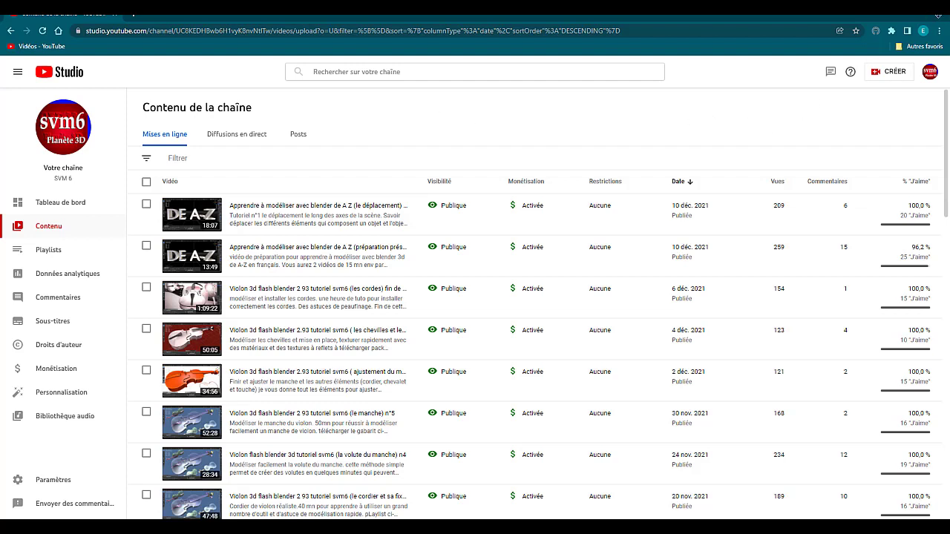
Switch to Blender, dismiss the splash screen, and add a cube mesh at the scene origin.
{"action": "left_click", "coordinate": [937, 19]}
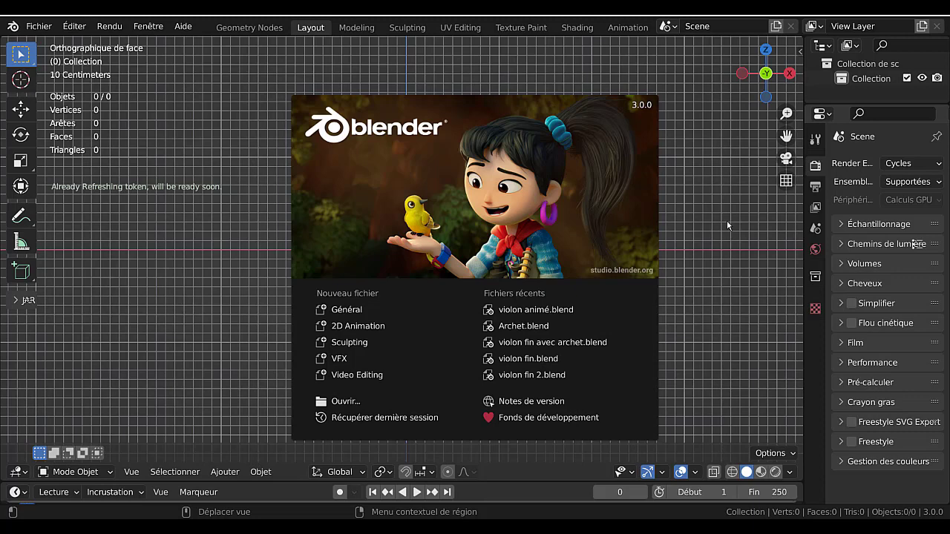
{"action": "left_click", "coordinate": [697, 154]}
{"action": "left_click", "coordinate": [225, 471]}
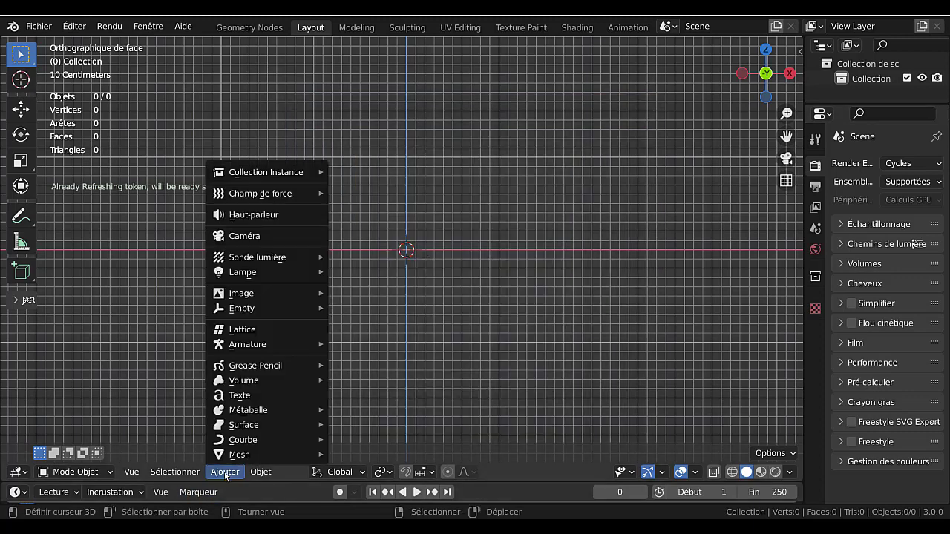
{"action": "mouse_move", "coordinate": [232, 455]}
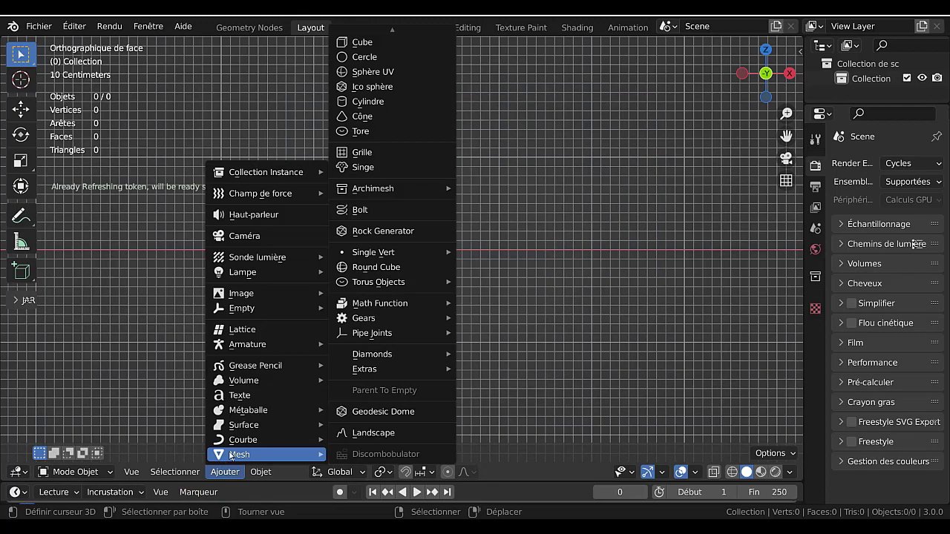
{"action": "left_click", "coordinate": [358, 44]}
{"action": "middle_click_drag", "start_coordinate": [502, 260], "coordinate": [456, 324]}
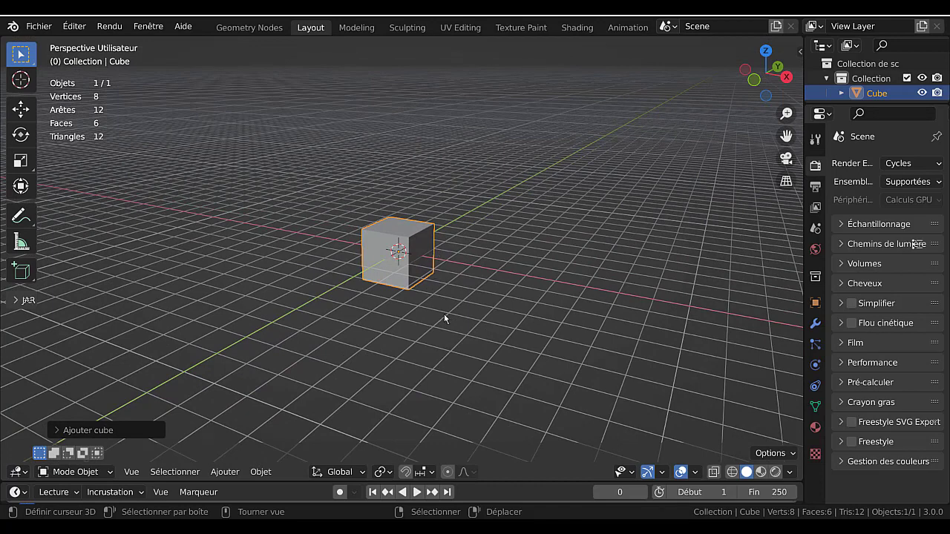
Try moving the cube along the Y, X and Z axes in turn, cancelling each move.
{"action": "key", "text": "g"}
{"action": "key", "text": "y"}
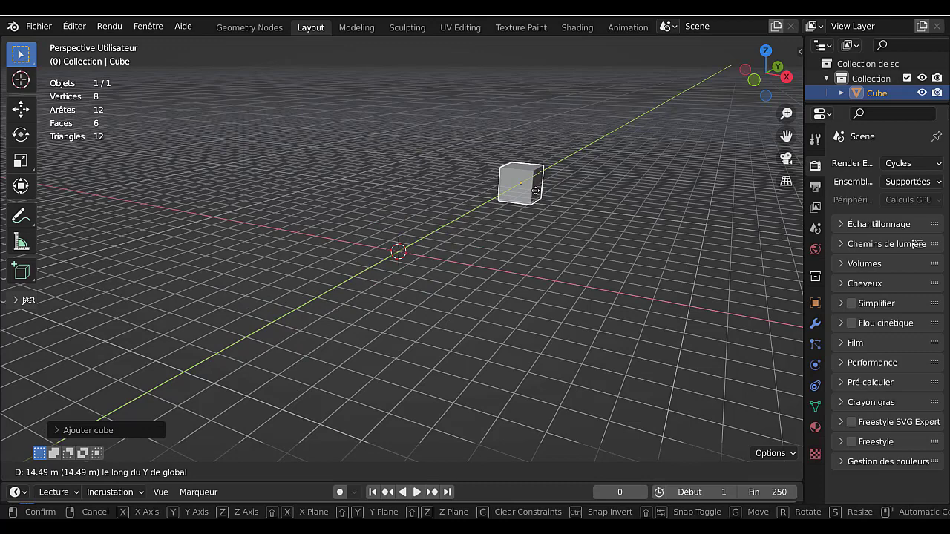
{"action": "key", "text": "Escape"}
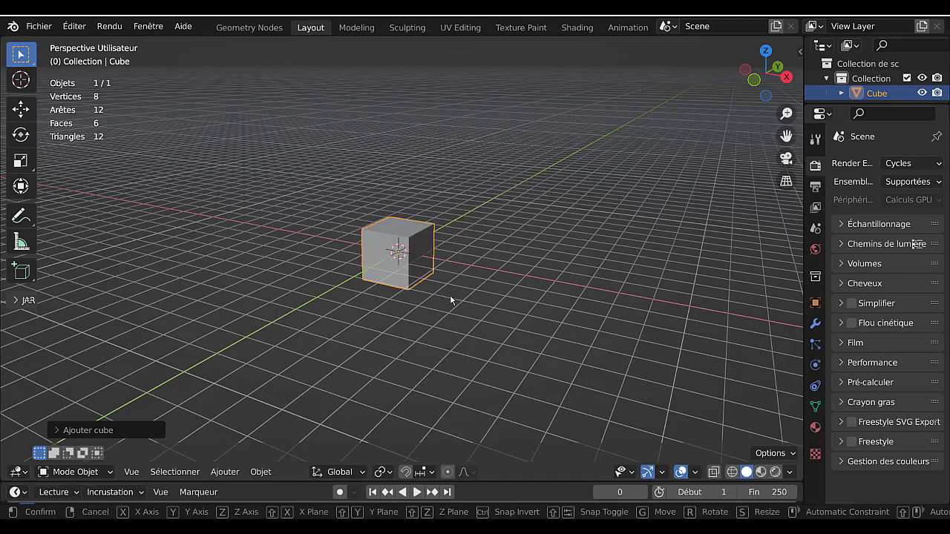
{"action": "key", "text": "g"}
{"action": "key", "text": "x"}
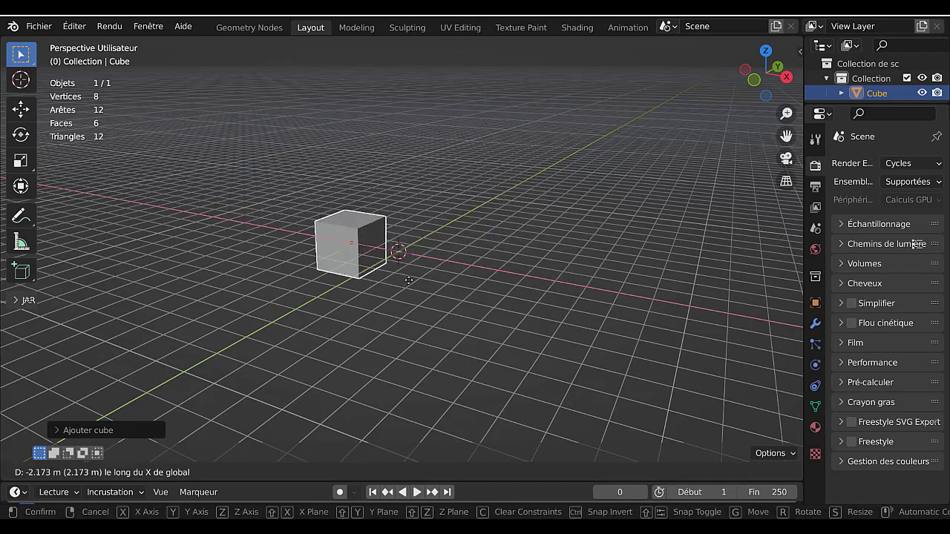
{"action": "key", "text": "Escape"}
{"action": "key", "text": "g"}
{"action": "key", "text": "z"}
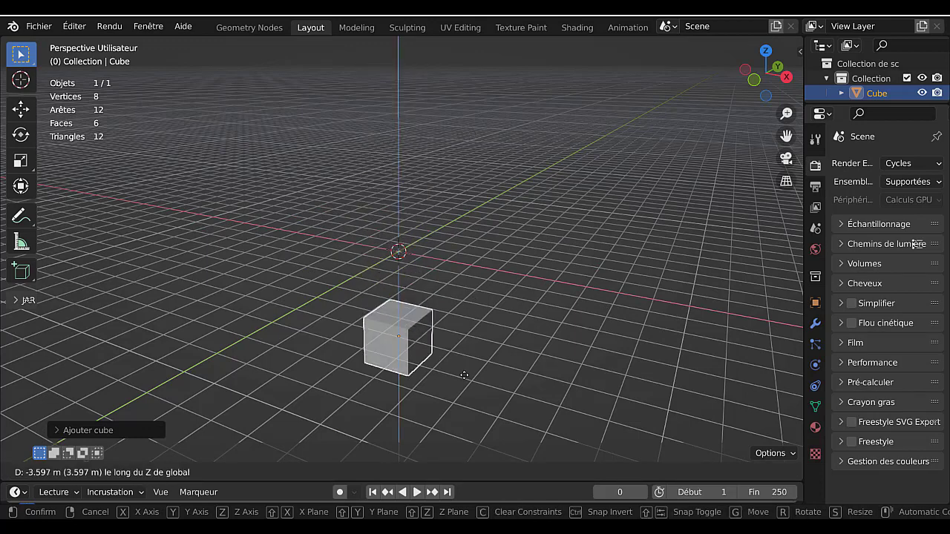
{"action": "key", "text": "Escape"}
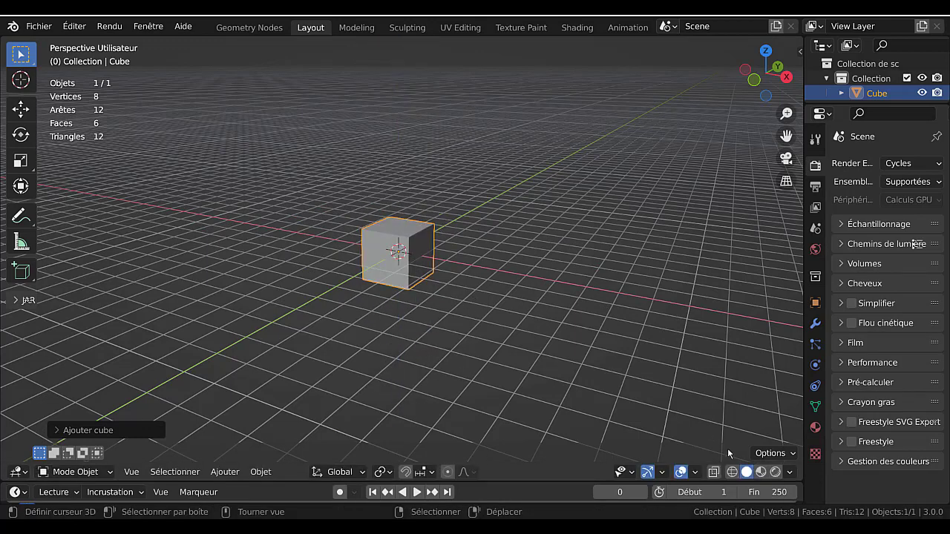
Enable the Z axis guide in the viewport overlays, keeping the X and Y axis guides on.
{"action": "left_click", "coordinate": [697, 473]}
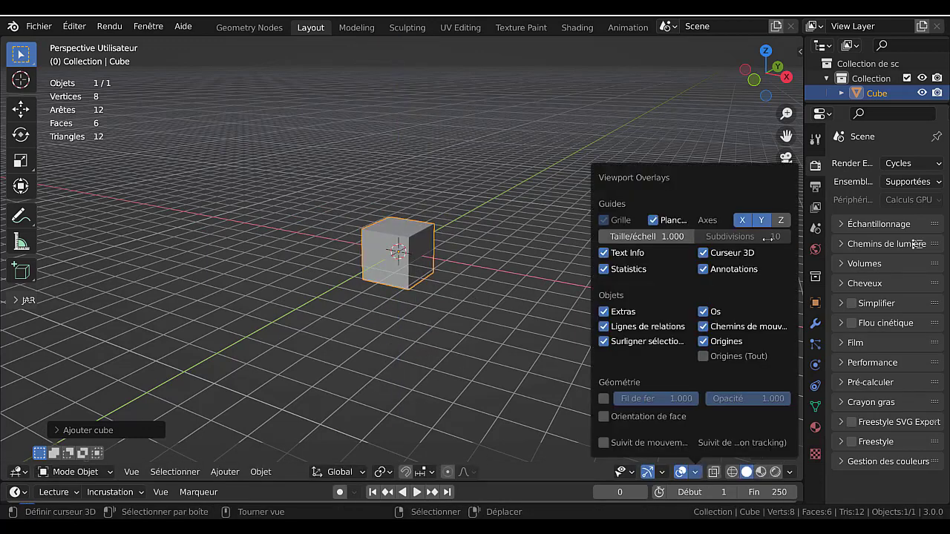
{"action": "left_click", "coordinate": [780, 219]}
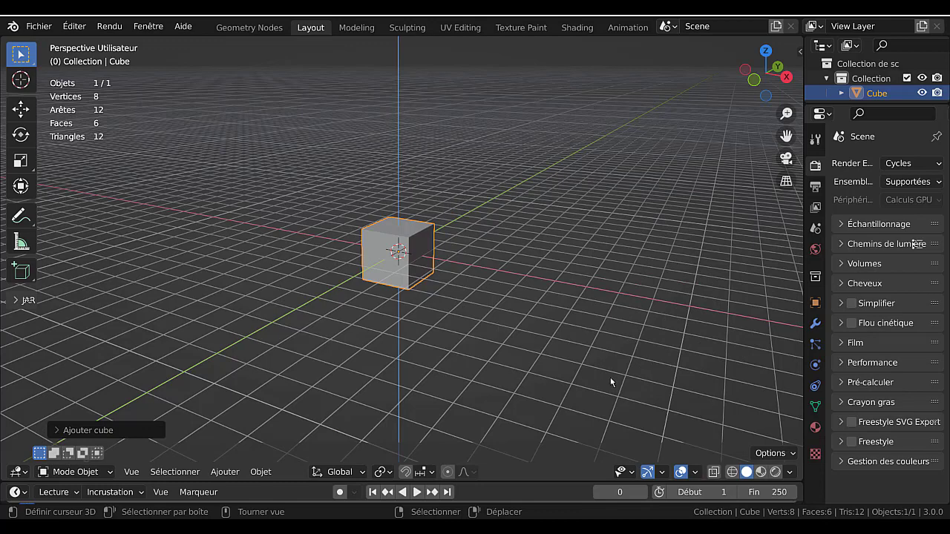
{"action": "left_click", "coordinate": [695, 473]}
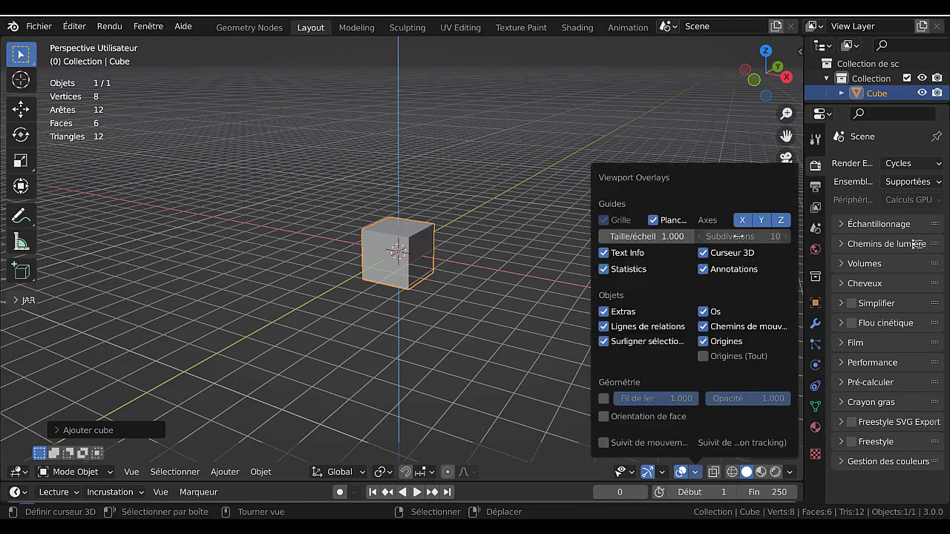
{"action": "left_click", "coordinate": [742, 221]}
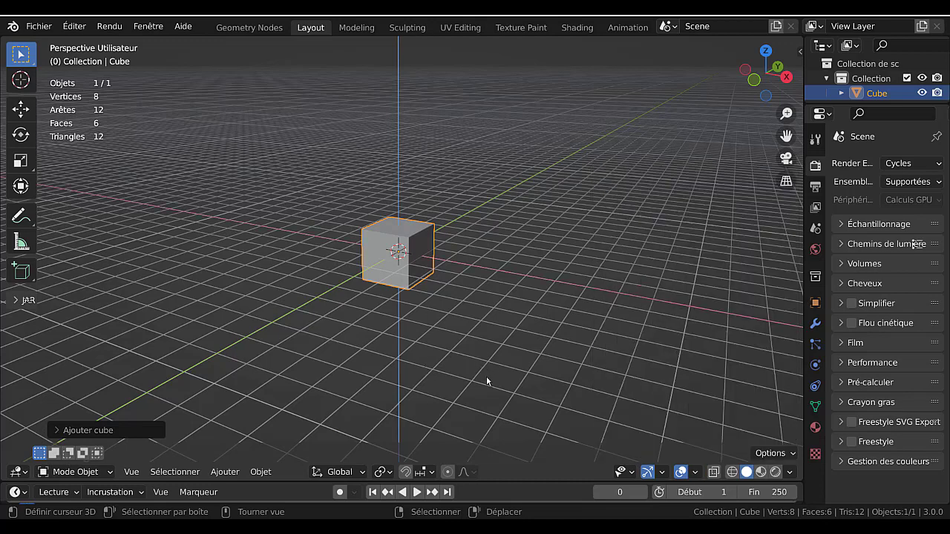
Try rotating the cube around the X, Y and Z axes in turn, cancelling each rotation.
{"action": "key", "text": "r"}
{"action": "key", "text": "x"}
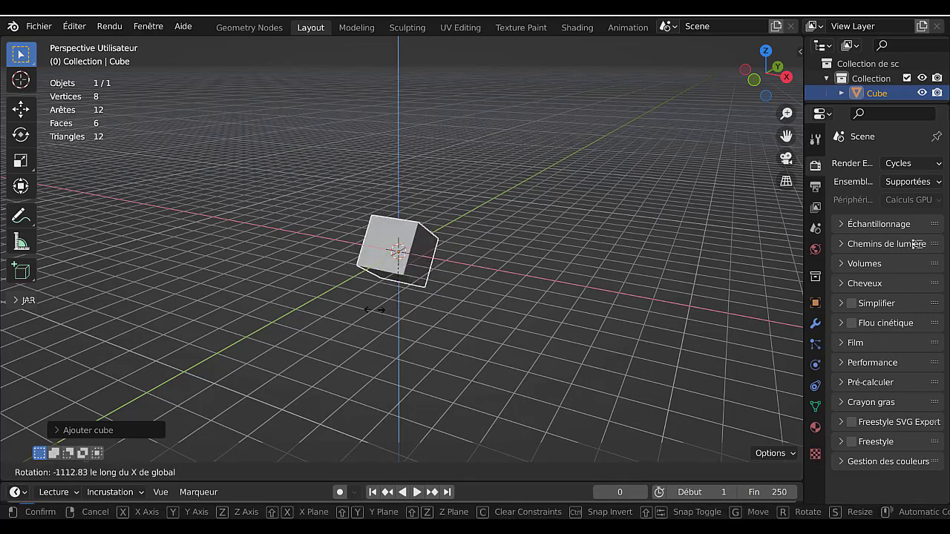
{"action": "right_click", "coordinate": [448, 238]}
{"action": "middle_click_drag", "start_coordinate": [499, 323], "coordinate": [453, 326]}
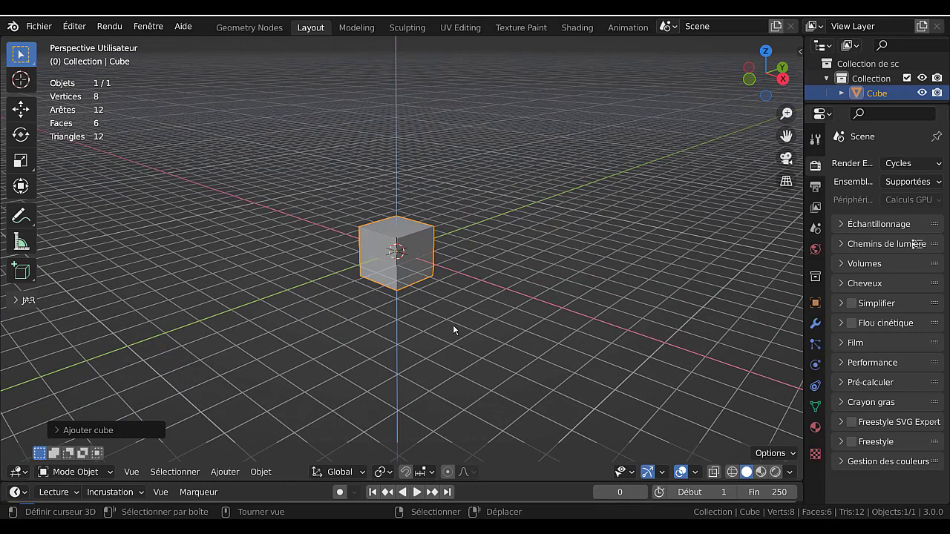
{"action": "key", "text": "r"}
{"action": "key", "text": "y"}
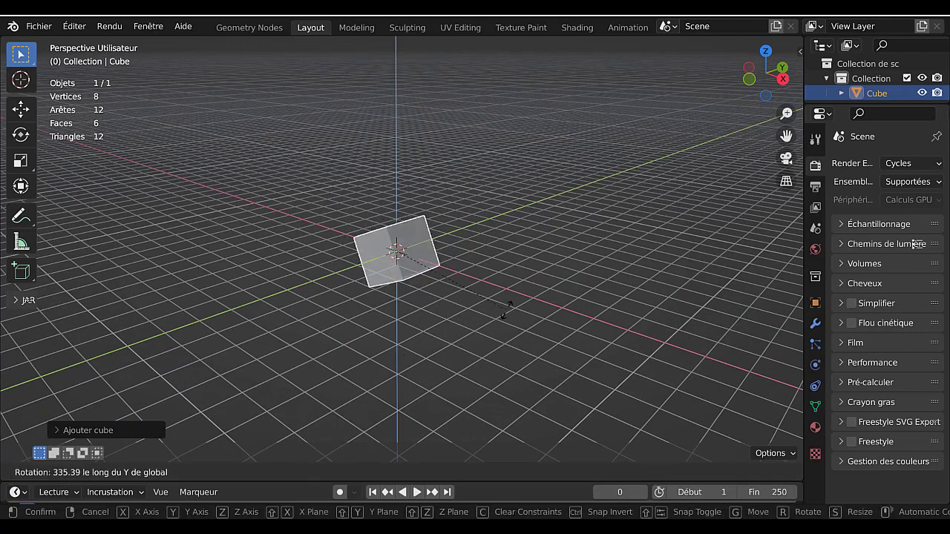
{"action": "right_click", "coordinate": [506, 306]}
{"action": "key", "text": "r"}
{"action": "key", "text": "z"}
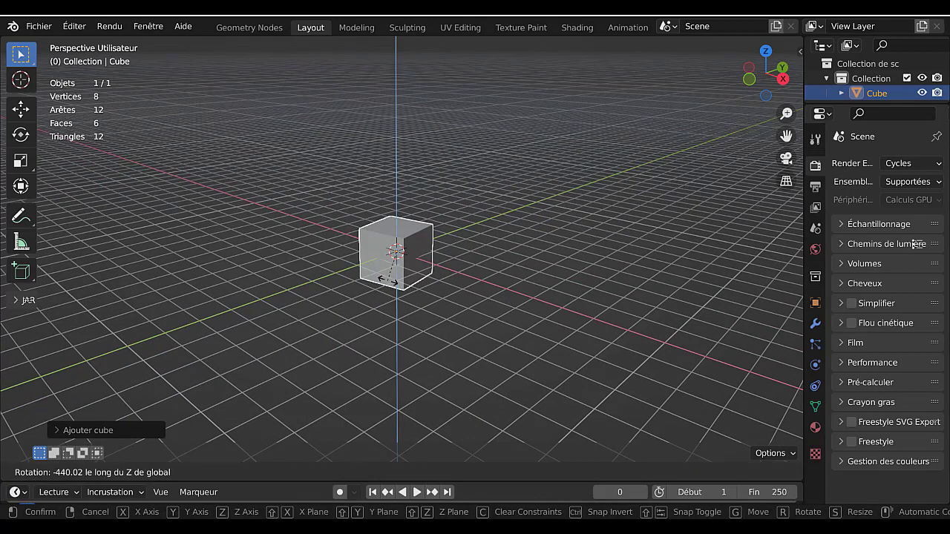
{"action": "right_click", "coordinate": [388, 280]}
Try moving the cube freely without an axis constraint, and undo the move that was confirmed.
{"action": "key", "text": "g"}
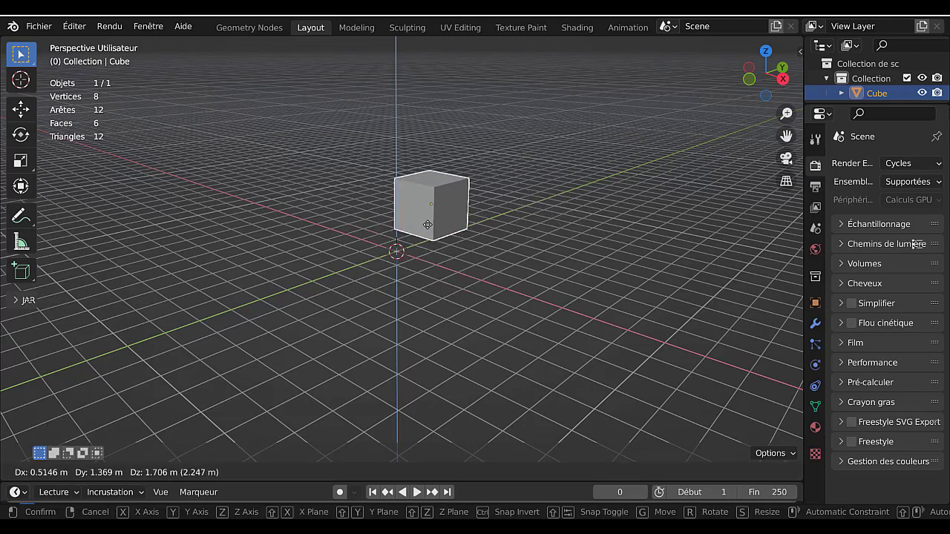
{"action": "right_click", "coordinate": [402, 238]}
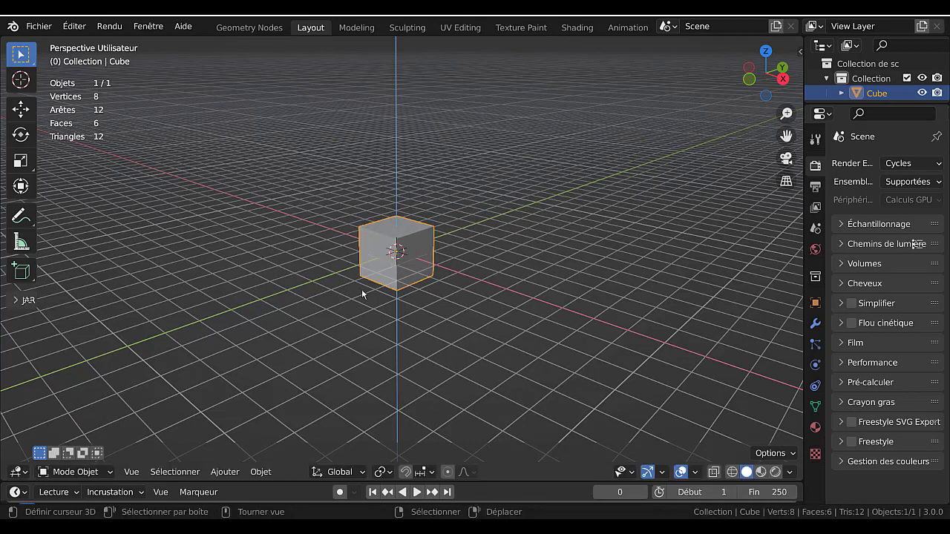
{"action": "key", "text": "g"}
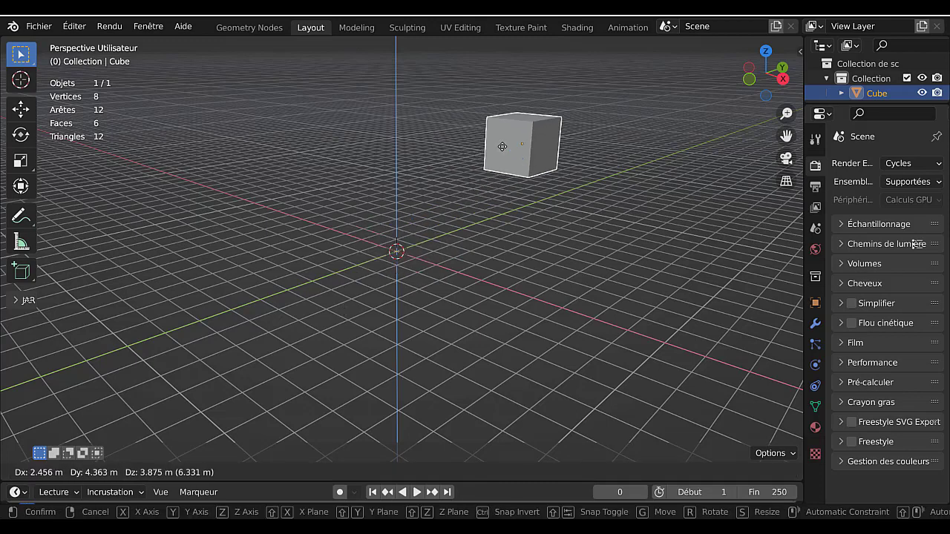
{"action": "right_click", "coordinate": [363, 172]}
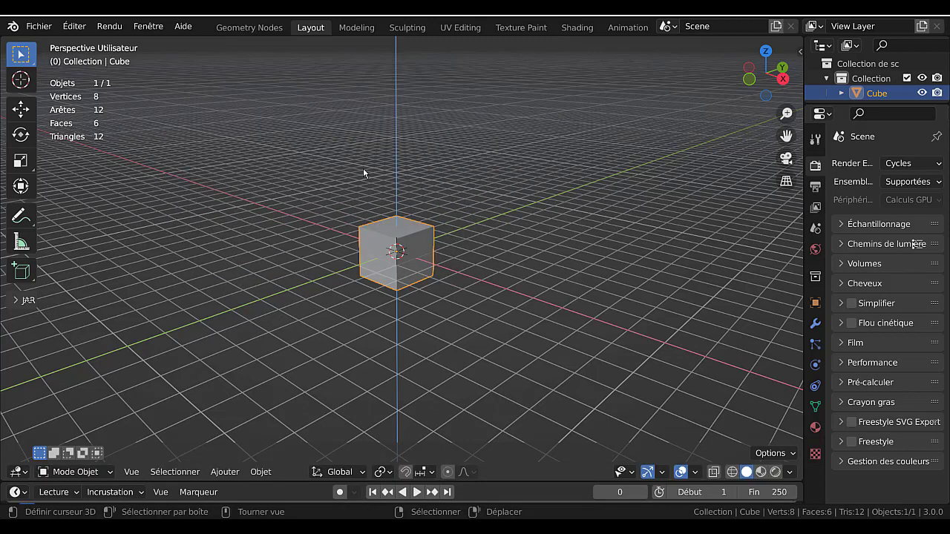
{"action": "key", "text": "g"}
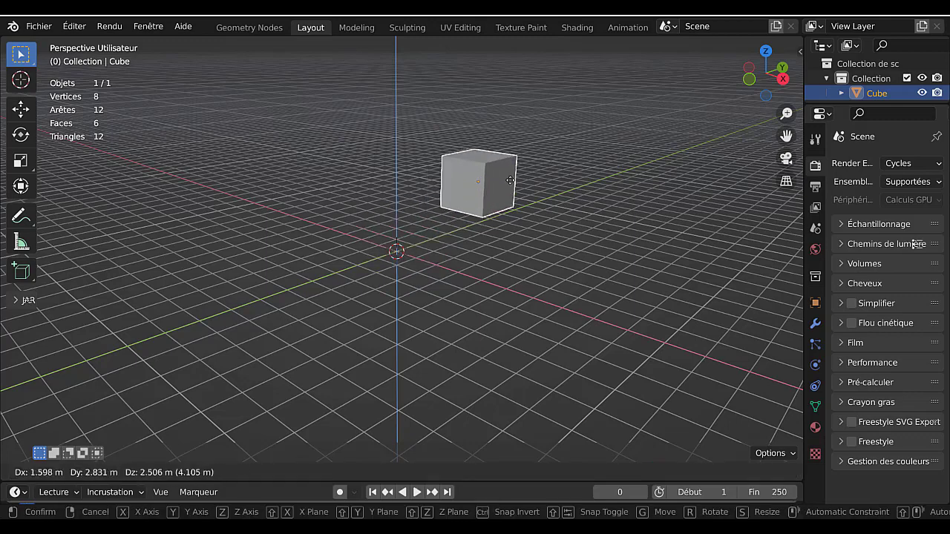
{"action": "left_click", "coordinate": [510, 182]}
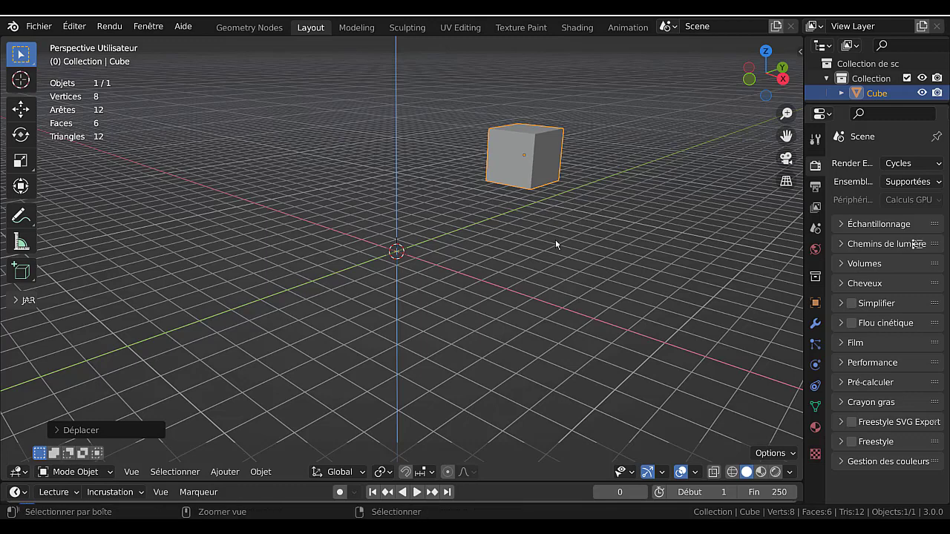
{"action": "key", "text": "ctrl+z"}
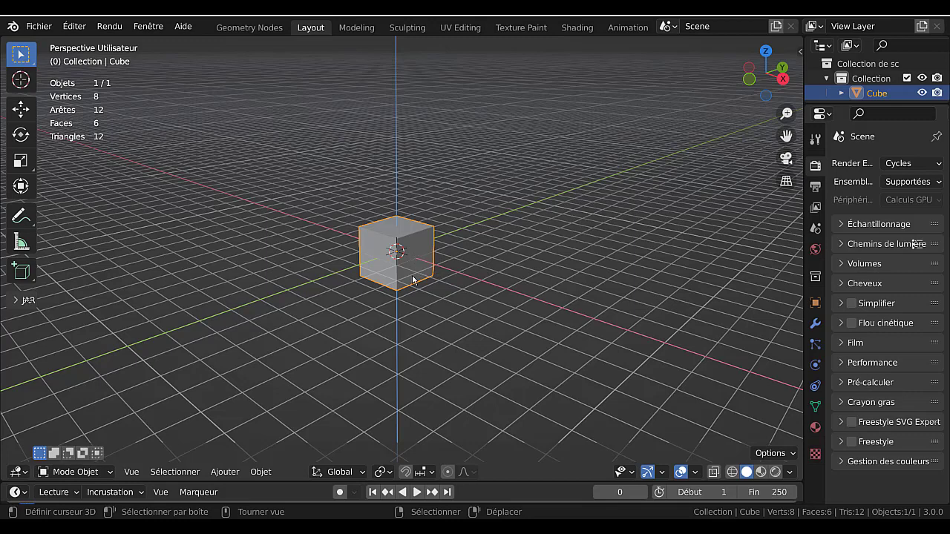
{"action": "key", "text": "g"}
{"action": "key", "text": "Escape"}
Try a free trackball rotation of the cube and cancel it.
{"action": "key", "text": "r"}
{"action": "key", "text": "r"}
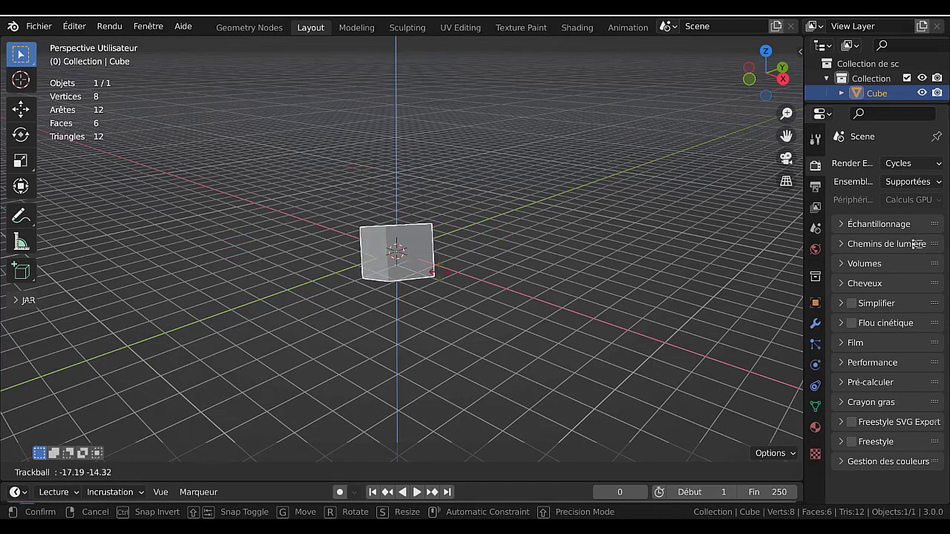
{"action": "right_click", "coordinate": [430, 285]}
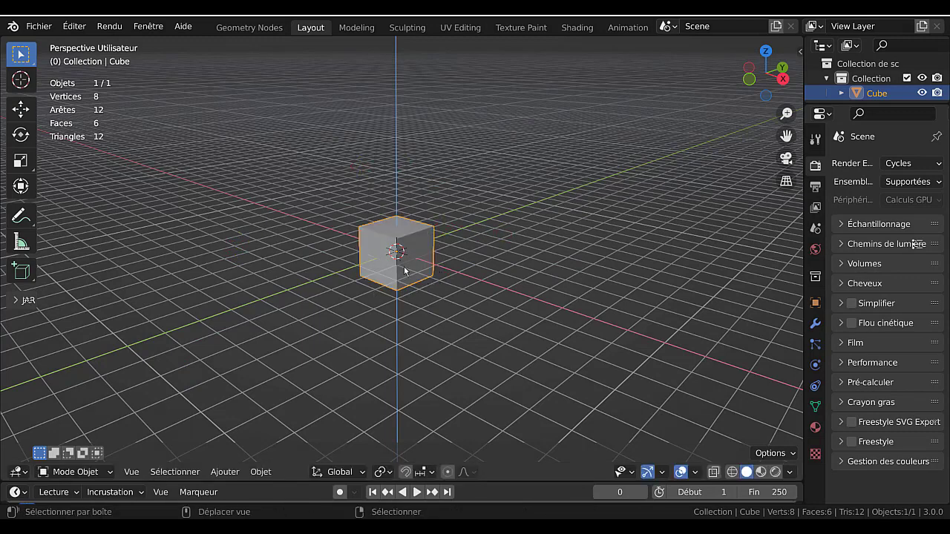
Delete the existing cube and add a new cube mesh at the scene origin.
{"action": "key", "text": "x"}
{"action": "left_click", "coordinate": [401, 271]}
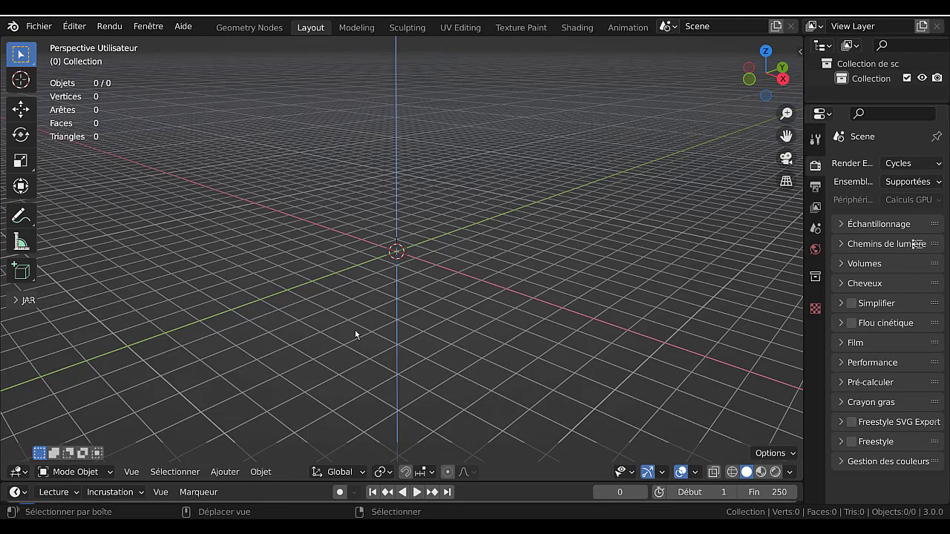
{"action": "key", "text": "shift+a"}
{"action": "mouse_move", "coordinate": [315, 223]}
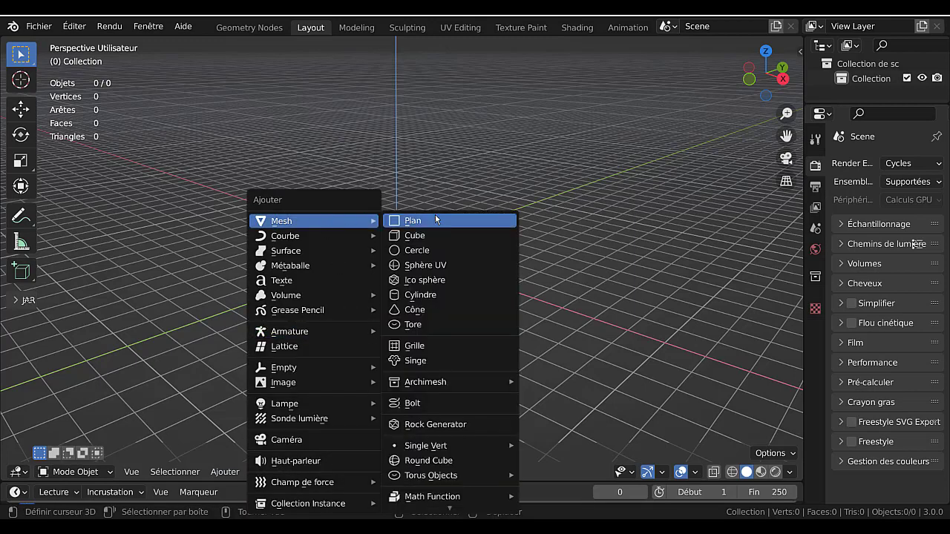
{"action": "left_click", "coordinate": [225, 472]}
{"action": "mouse_move", "coordinate": [230, 455]}
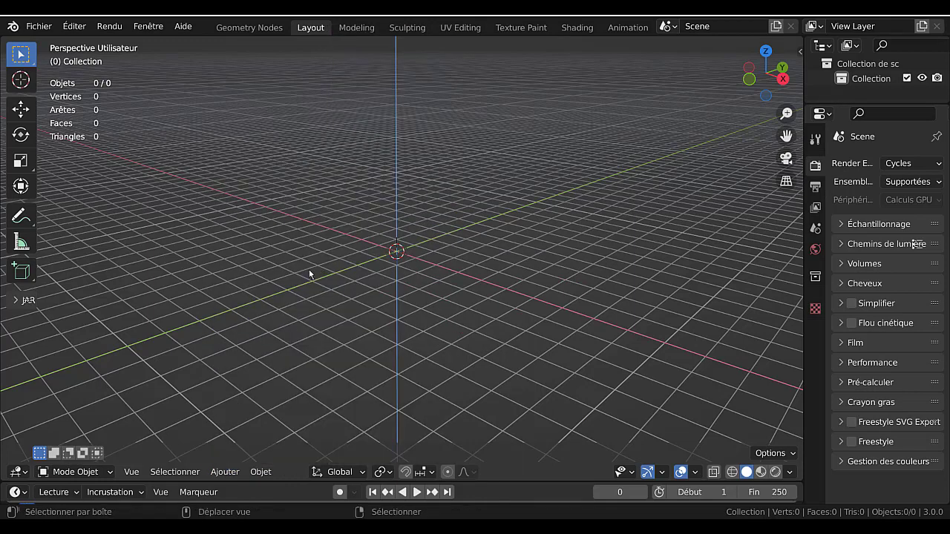
{"action": "key", "text": "shift+a"}
{"action": "mouse_move", "coordinate": [269, 234]}
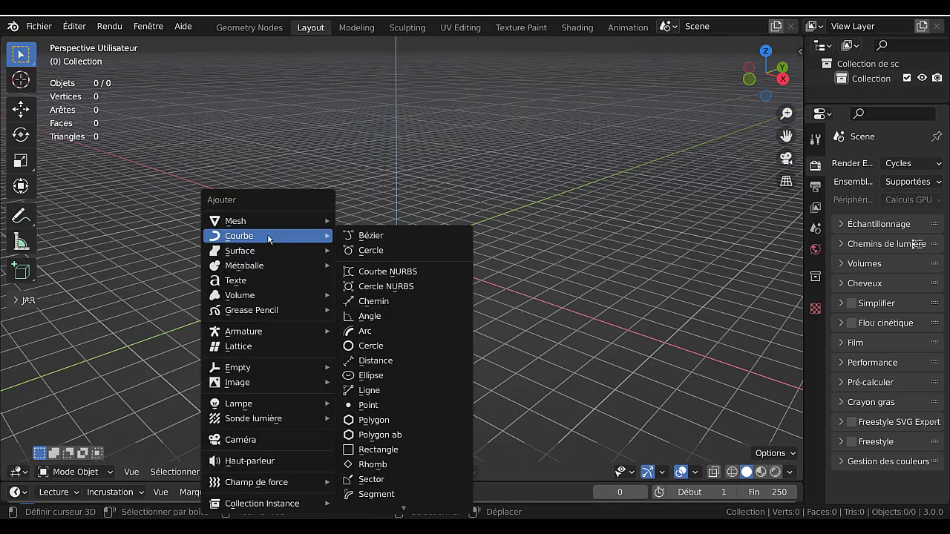
{"action": "mouse_move", "coordinate": [245, 222]}
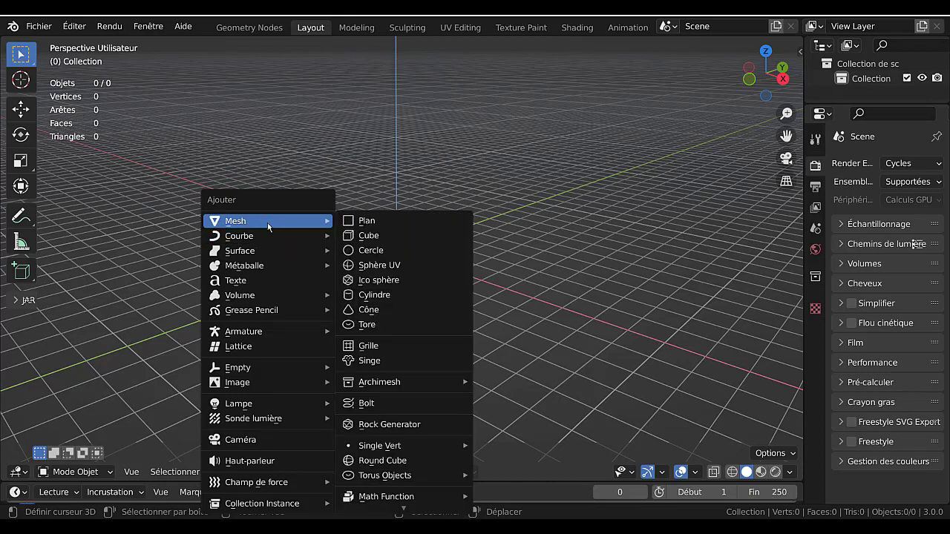
{"action": "left_click", "coordinate": [367, 235]}
Place the 3D cursor away from the cube, near the far end of the green Y axis, and add a second cube there.
{"action": "scroll", "coordinate": [419, 196], "scroll_direction": "down", "scroll_amount": 2}
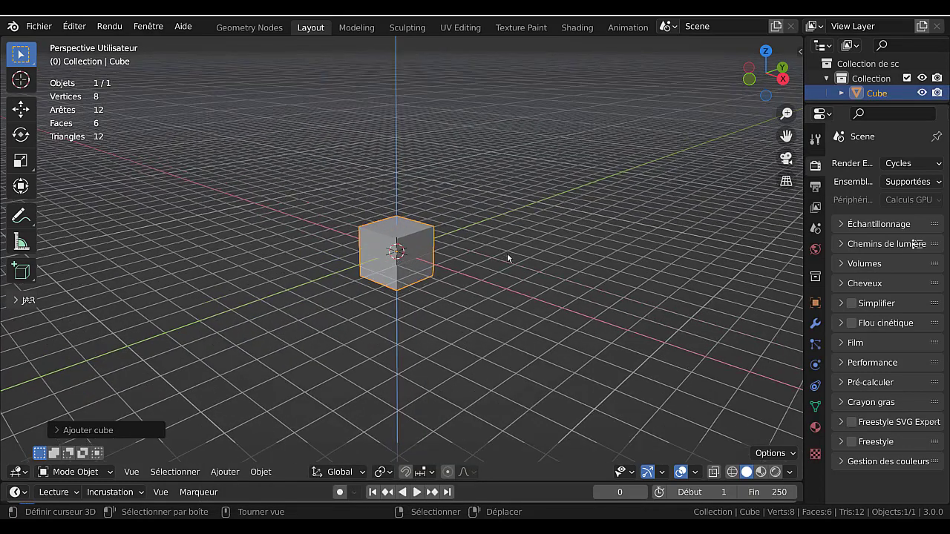
{"action": "right_click", "coordinate": [581, 176], "text": "shift"}
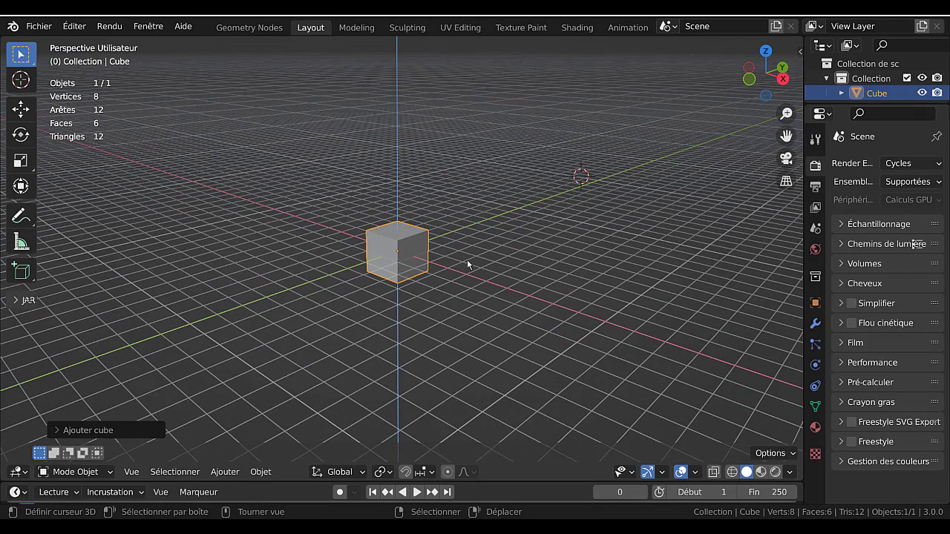
{"action": "key", "text": "shift+a"}
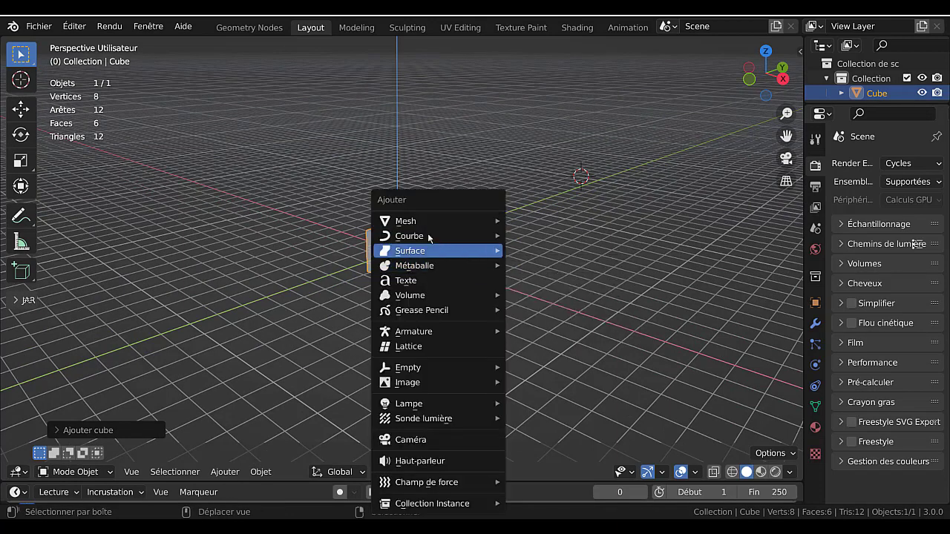
{"action": "mouse_move", "coordinate": [420, 219]}
{"action": "left_click", "coordinate": [538, 235]}
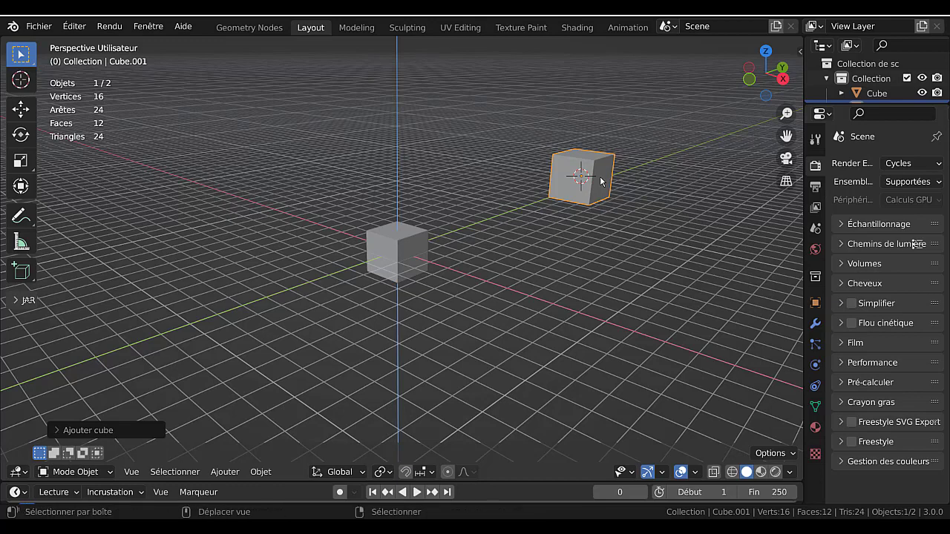
Delete the second cube and return the 3D cursor to the scene origin.
{"action": "key", "text": "x"}
{"action": "left_click", "coordinate": [601, 178]}
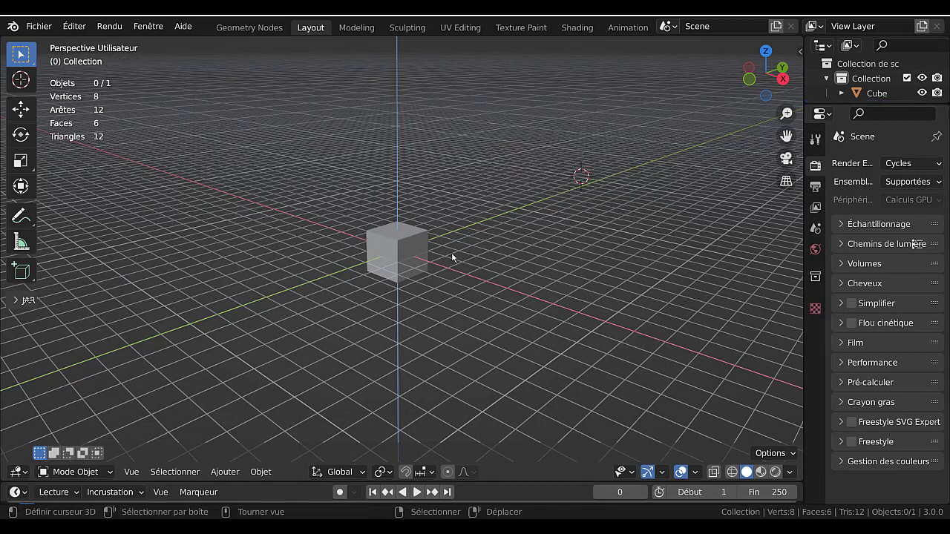
{"action": "key", "text": "shift+c"}
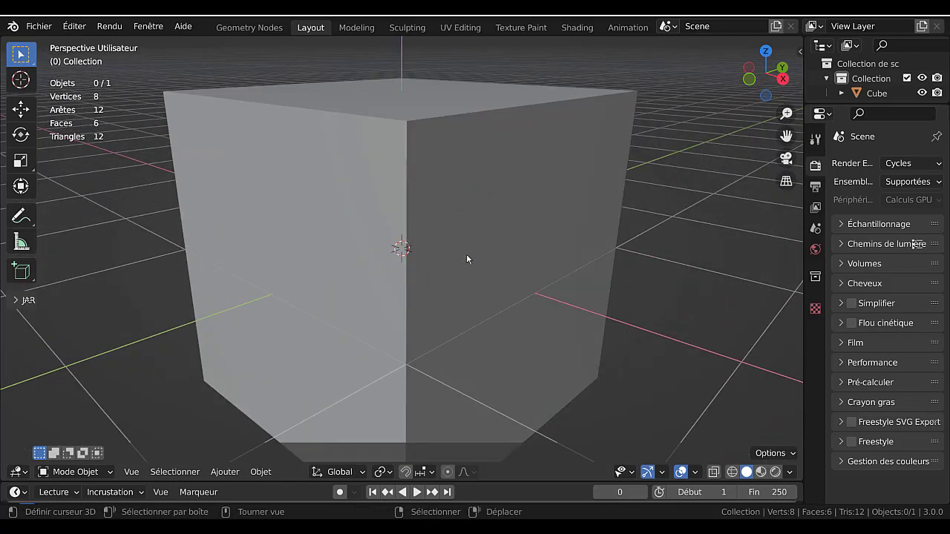
{"action": "mouse_move", "coordinate": [469, 253]}
{"action": "middle_mouse_down"}
{"action": "mouse_move", "coordinate": [441, 273]}
{"action": "mouse_move", "coordinate": [513, 255]}
{"action": "mouse_move", "coordinate": [467, 267]}
{"action": "middle_mouse_up"}
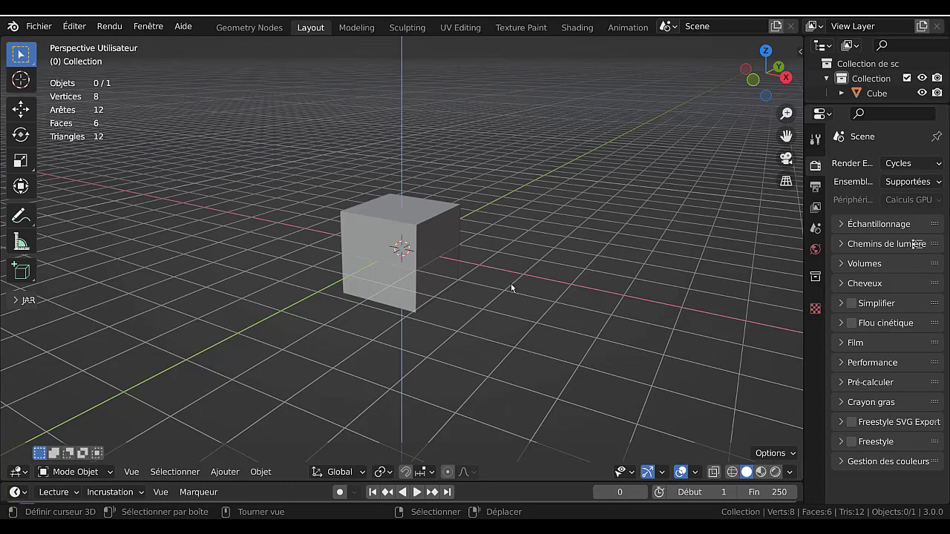
{"action": "scroll", "coordinate": [475, 281], "scroll_direction": "down", "scroll_amount": 4}
{"action": "scroll", "coordinate": [475, 281], "scroll_direction": "up", "scroll_amount": 2}
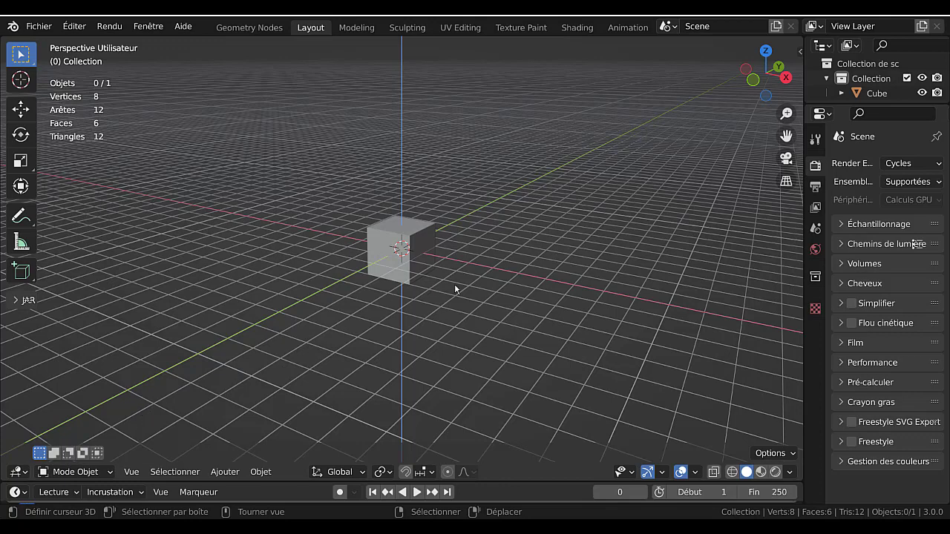
{"action": "scroll", "coordinate": [454, 283], "scroll_direction": "up", "scroll_amount": 1}
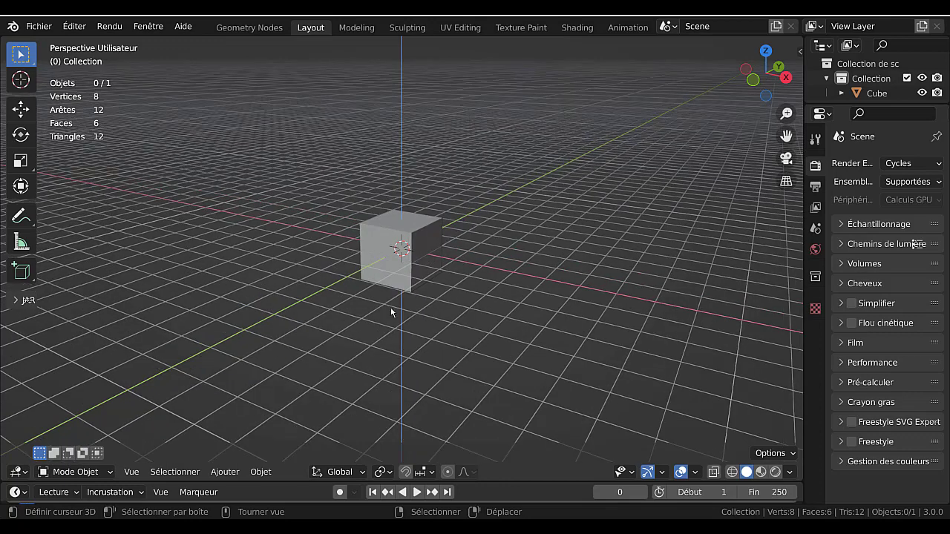
Select the remaining cube in Object Mode, trying a free move and cancelling it, and leave the cube selected.
{"action": "left_click", "coordinate": [75, 472]}
{"action": "left_click", "coordinate": [420, 252]}
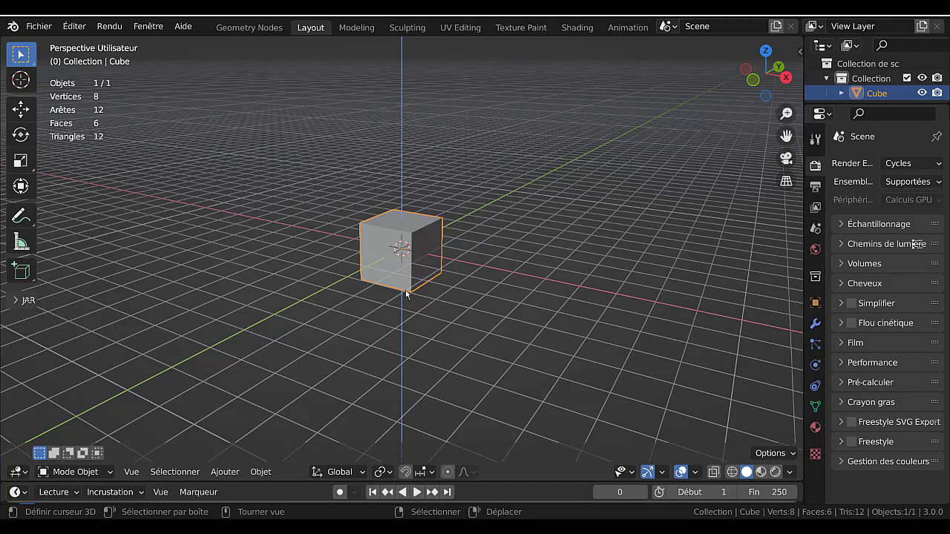
{"action": "scroll", "coordinate": [412, 291], "scroll_direction": "up", "scroll_amount": 4}
{"action": "key", "text": "g"}
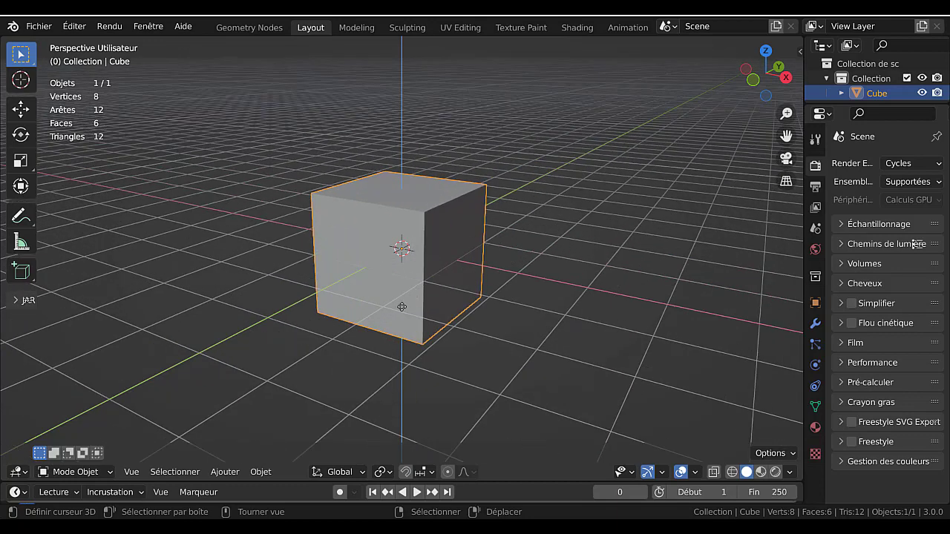
{"action": "right_click", "coordinate": [439, 244]}
{"action": "right_click", "coordinate": [597, 242]}
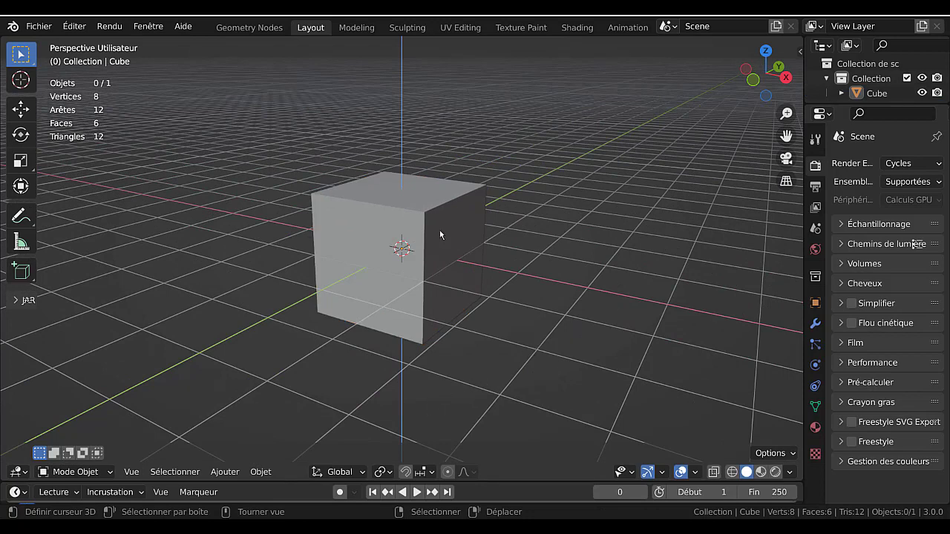
{"action": "left_click", "coordinate": [484, 243]}
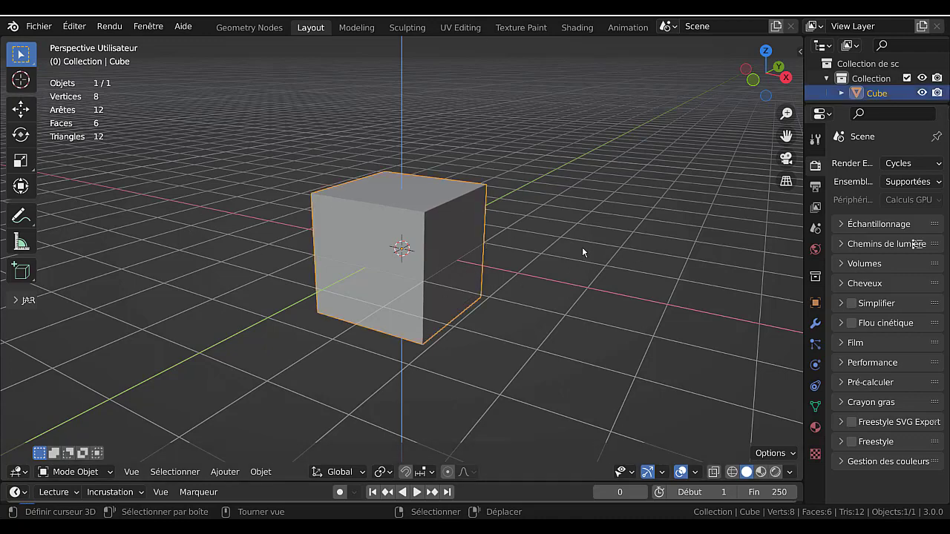
{"action": "scroll", "coordinate": [497, 296], "scroll_direction": "down", "scroll_amount": 3}
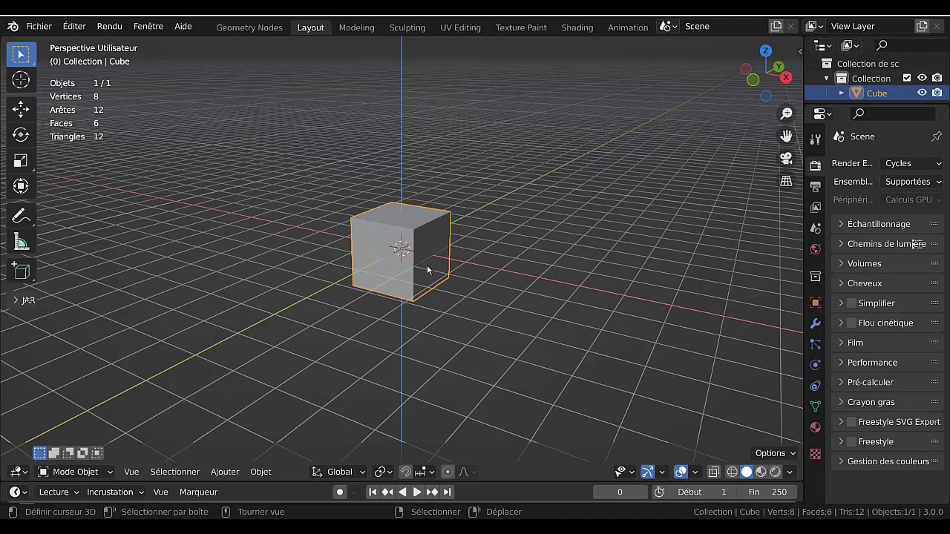
Try scaling the cube along the global X axis and cancel the change.
{"action": "key", "text": "s"}
{"action": "key", "text": "x"}
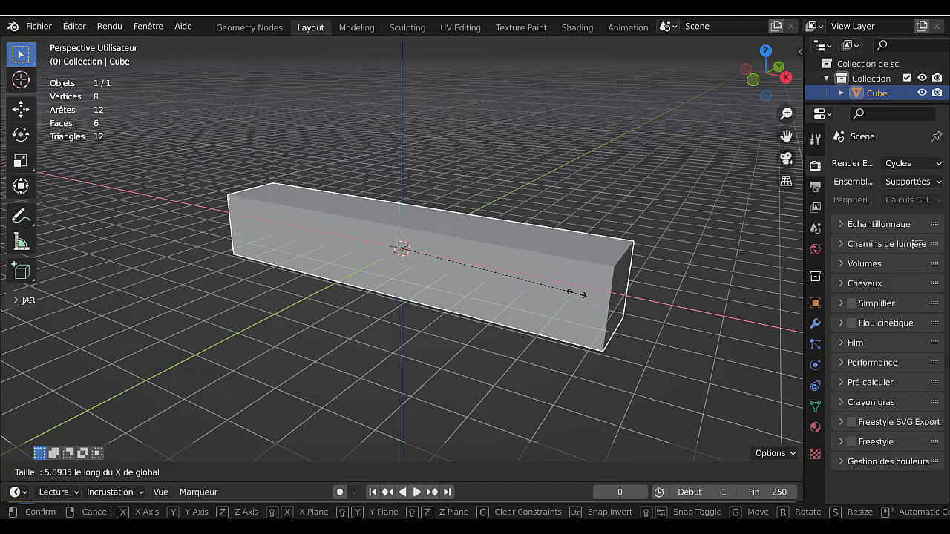
{"action": "right_click", "coordinate": [479, 284]}
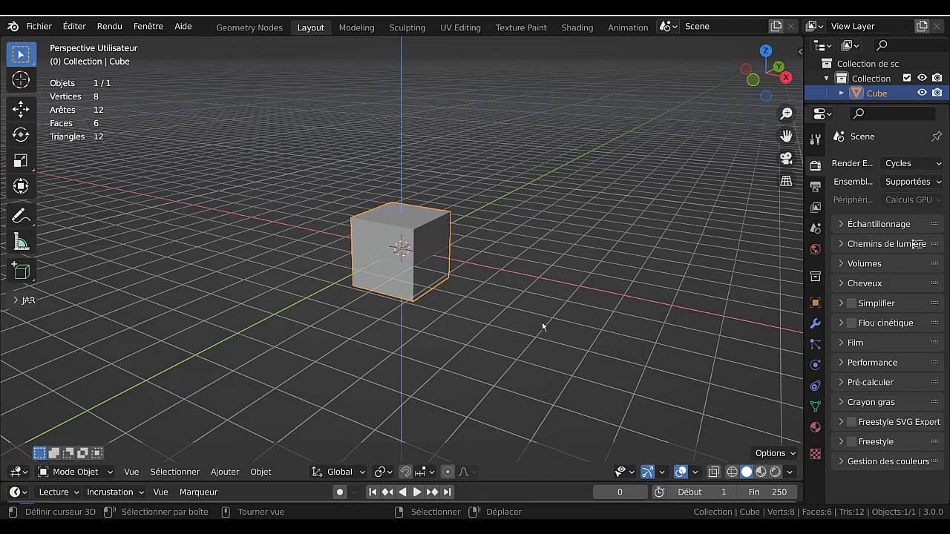
Try scaling the cube uniformly on all axes, restoring its original size.
{"action": "mouse_move", "coordinate": [568, 334]}
{"action": "middle_mouse_down"}
{"action": "mouse_move", "coordinate": [547, 338]}
{"action": "mouse_move", "coordinate": [553, 334]}
{"action": "middle_mouse_up"}
{"action": "scroll", "coordinate": [505, 354], "scroll_direction": "up", "scroll_amount": 1}
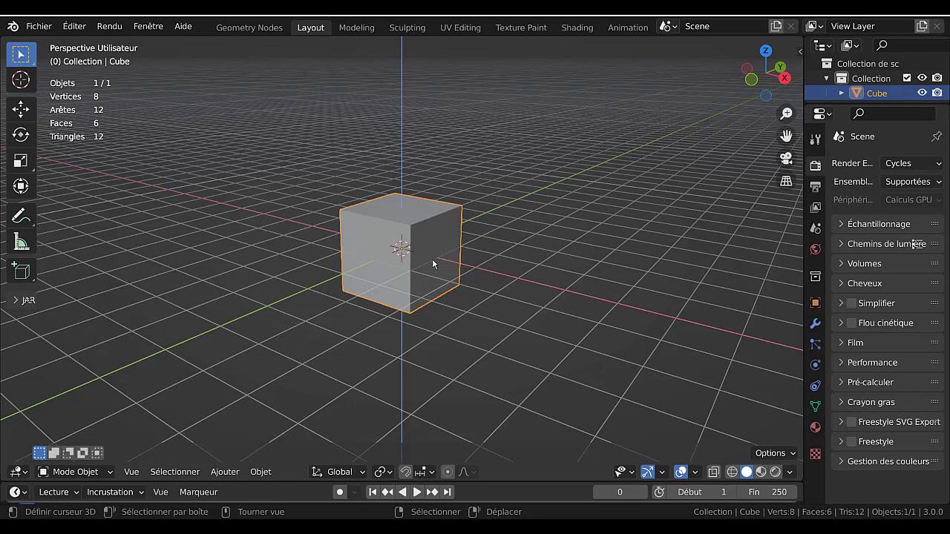
{"action": "key", "text": "s"}
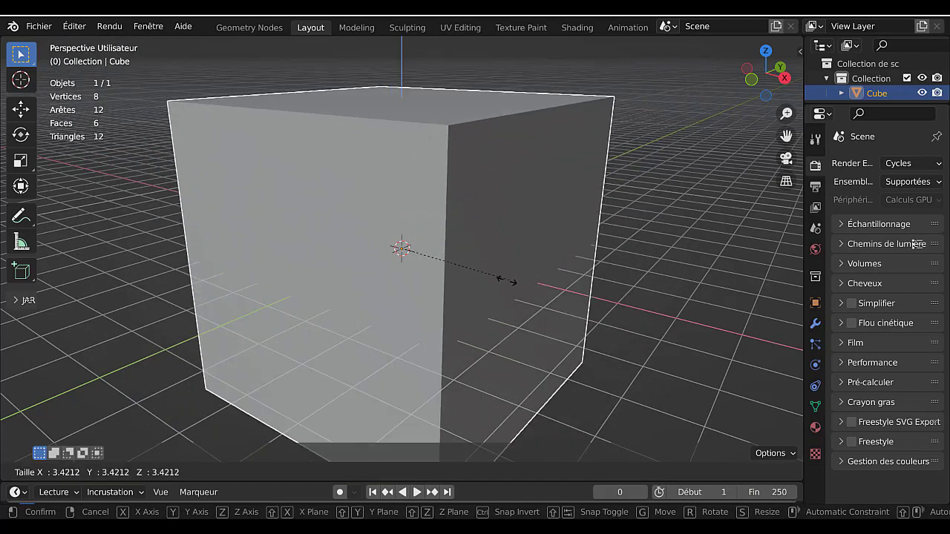
{"action": "left_click", "coordinate": [433, 266]}
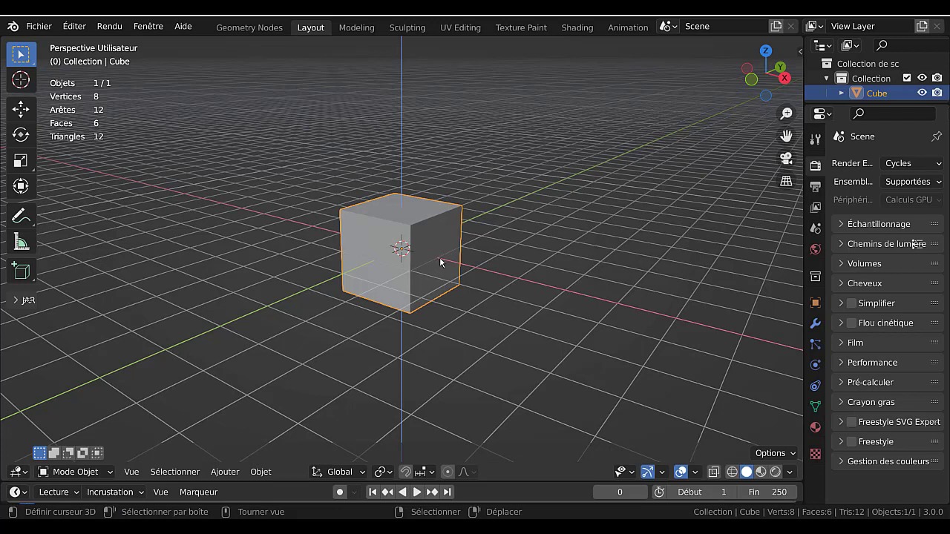
Try scaling the cube separately along the X, Y and Z axes, cancelling each attempt.
{"action": "key", "text": "s"}
{"action": "key", "text": "x"}
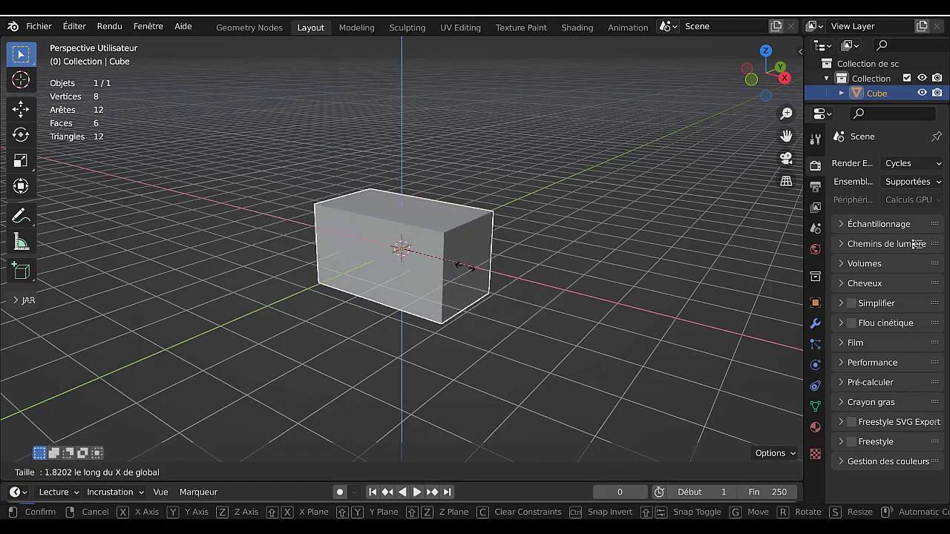
{"action": "key", "text": "Escape"}
{"action": "key", "text": "s"}
{"action": "key", "text": "y"}
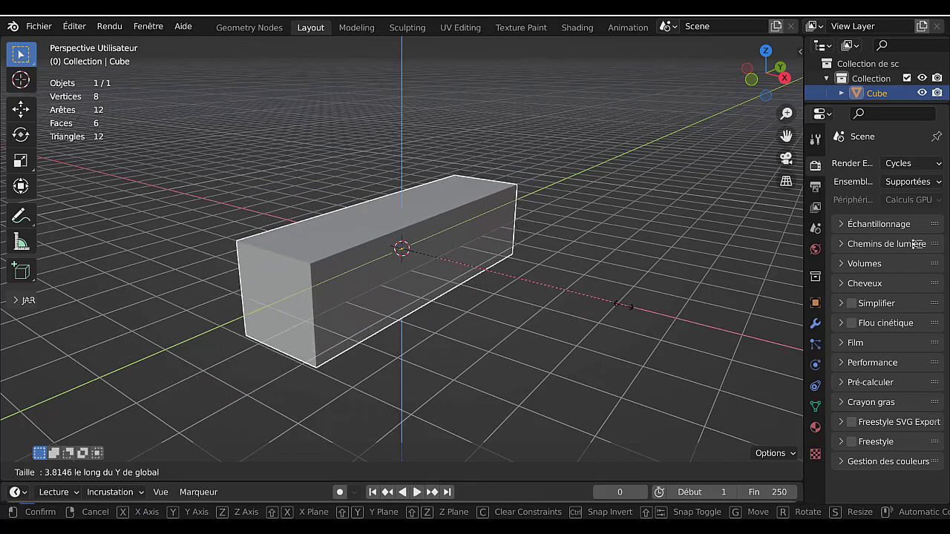
{"action": "key", "text": "Escape"}
{"action": "key", "text": "s"}
{"action": "key", "text": "z"}
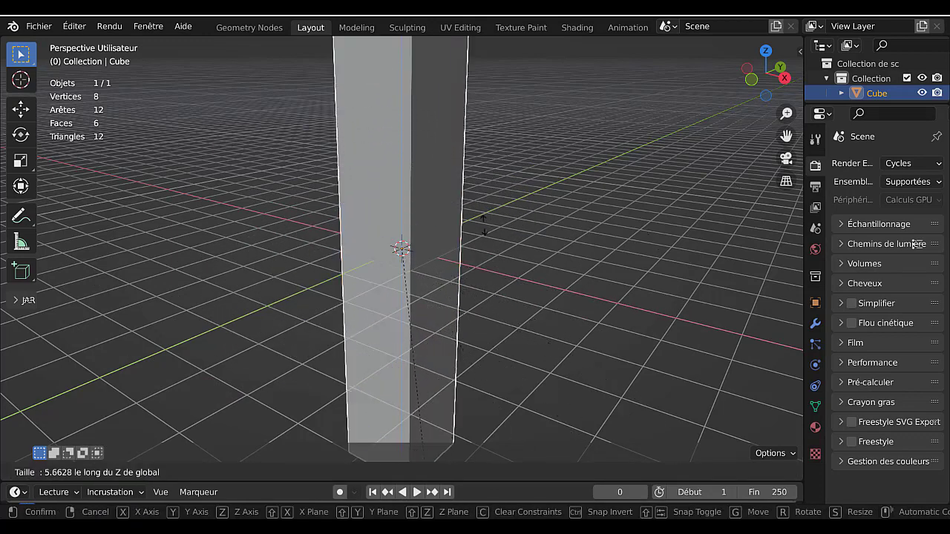
{"action": "key", "text": "Escape"}
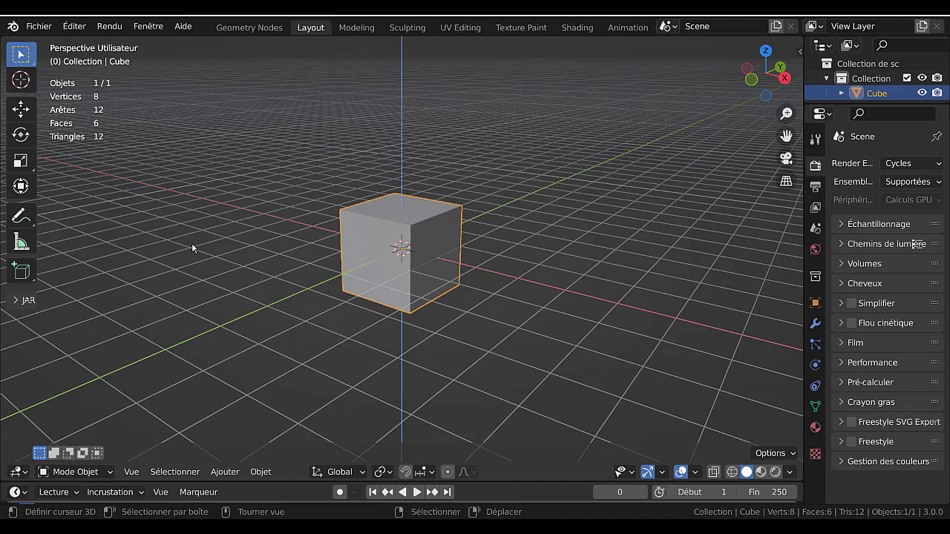
Toggle the selected cube between Object Mode and Edit Mode, ending in Edit Mode.
{"action": "key", "text": "Tab"}
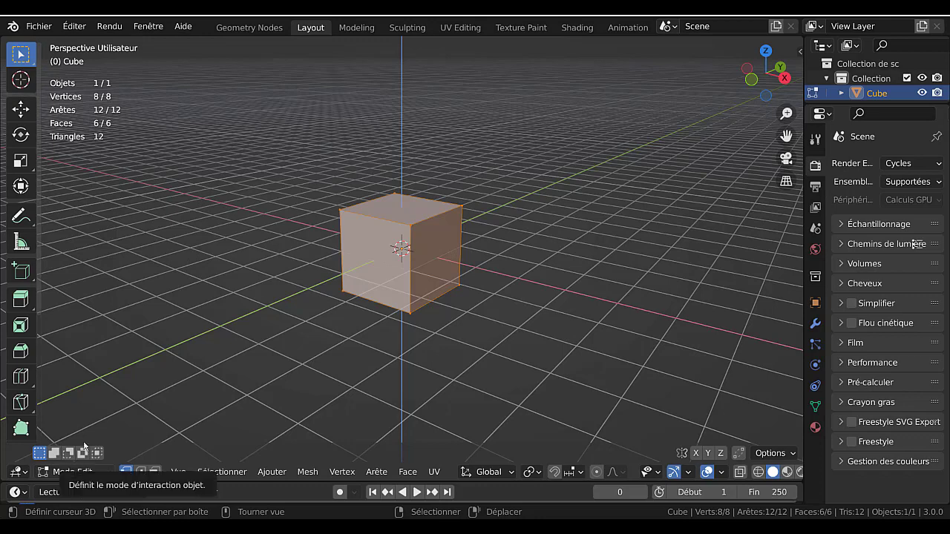
{"action": "key", "text": "Tab"}
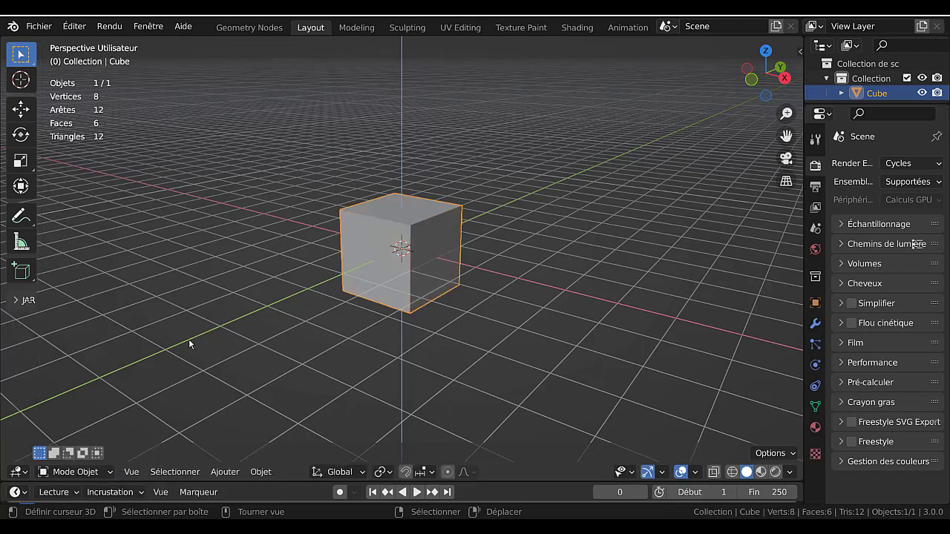
{"action": "left_click", "coordinate": [74, 473]}
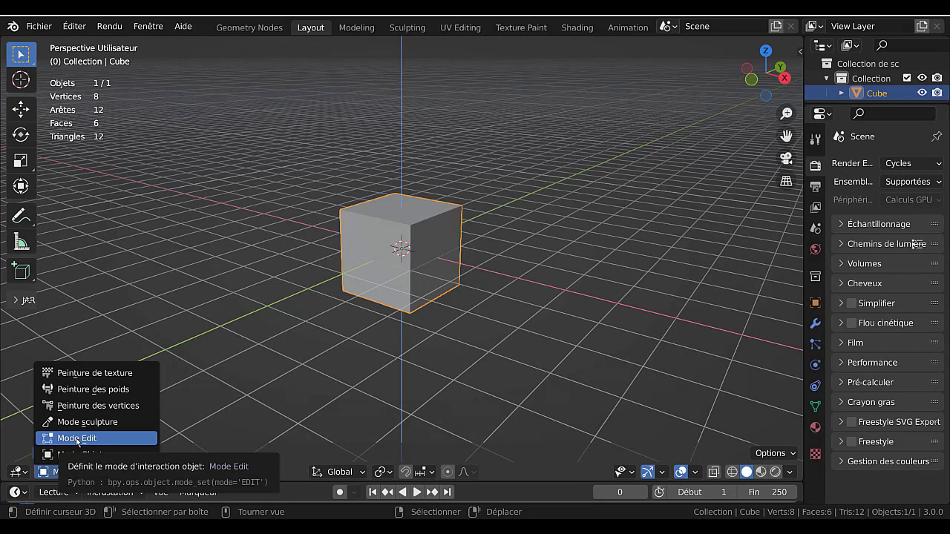
{"action": "left_click", "coordinate": [77, 438]}
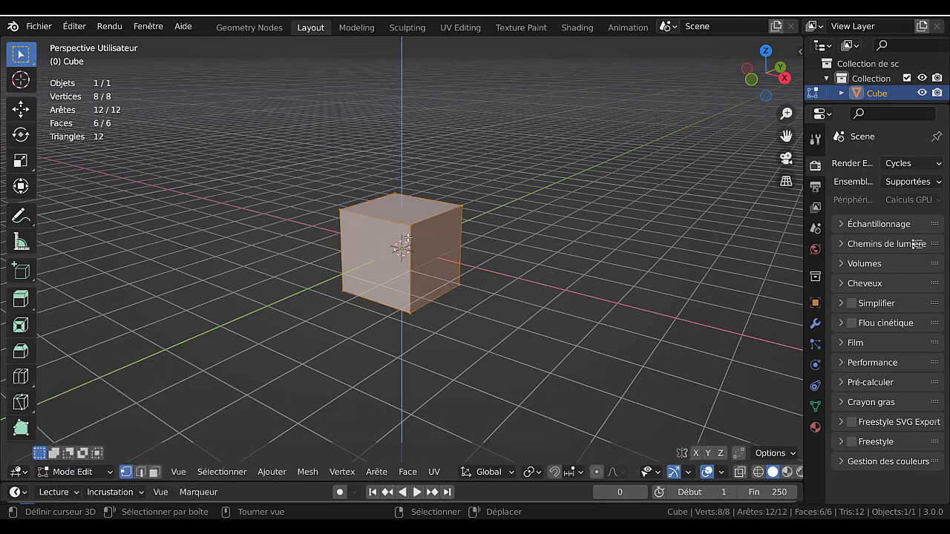
Deform the cube by shifting the upper corner vertex on its +X/+Y side slightly outward and raising the nearest upper corner vertex.
{"action": "right_click_drag", "start_coordinate": [458, 208], "coordinate": [605, 164]}
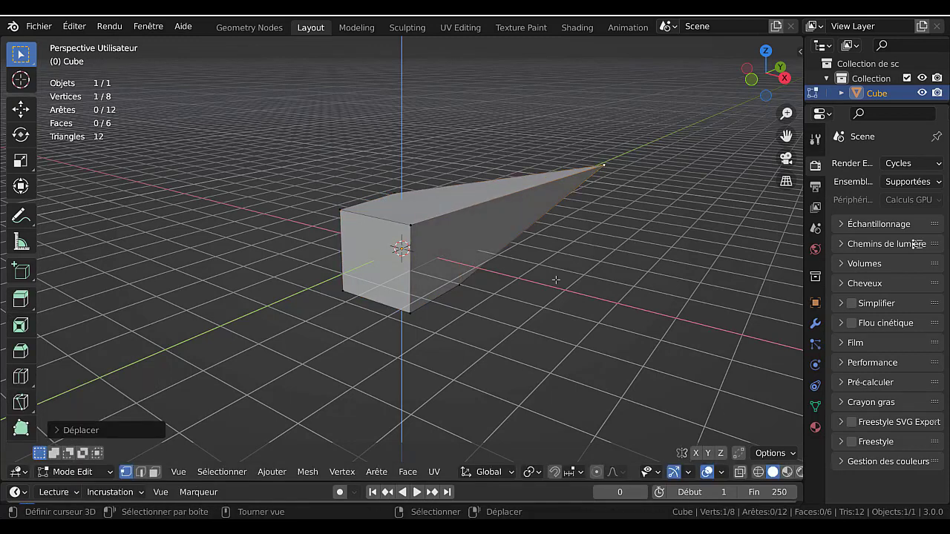
{"action": "scroll", "coordinate": [526, 285], "scroll_direction": "down", "scroll_amount": 3}
{"action": "middle_click_drag", "start_coordinate": [525, 285], "coordinate": [464, 266]}
{"action": "scroll", "coordinate": [528, 221], "scroll_direction": "up", "scroll_amount": 3}
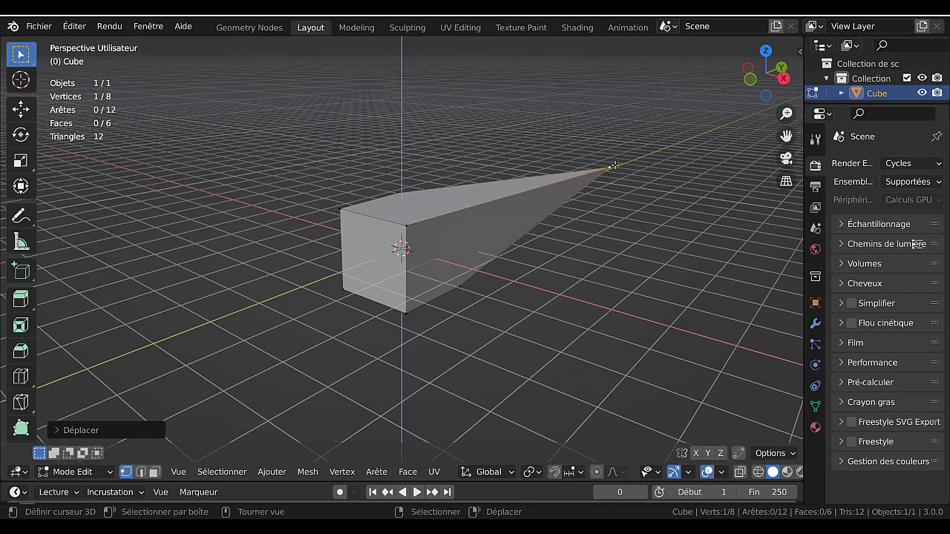
{"action": "key", "text": "g"}
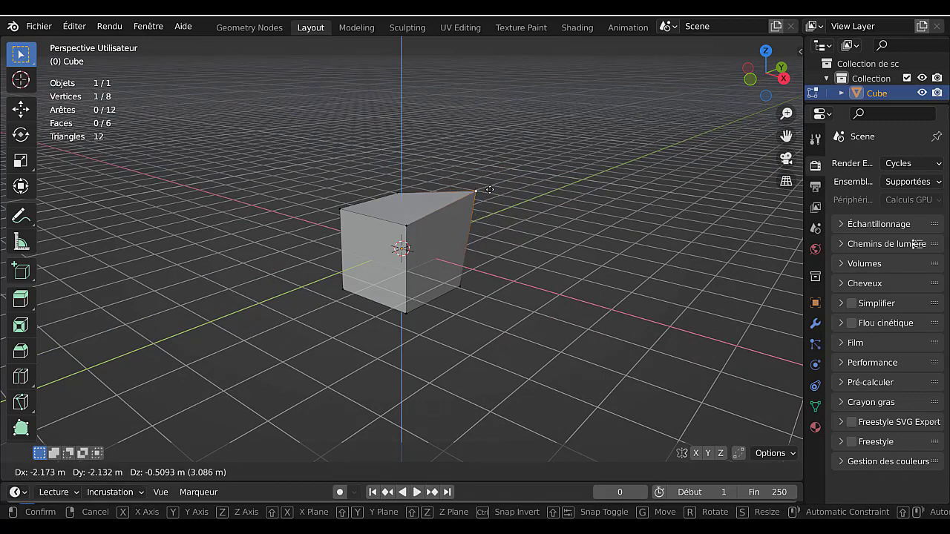
{"action": "left_click", "coordinate": [397, 235]}
{"action": "right_click_drag", "start_coordinate": [403, 222], "coordinate": [418, 166]}
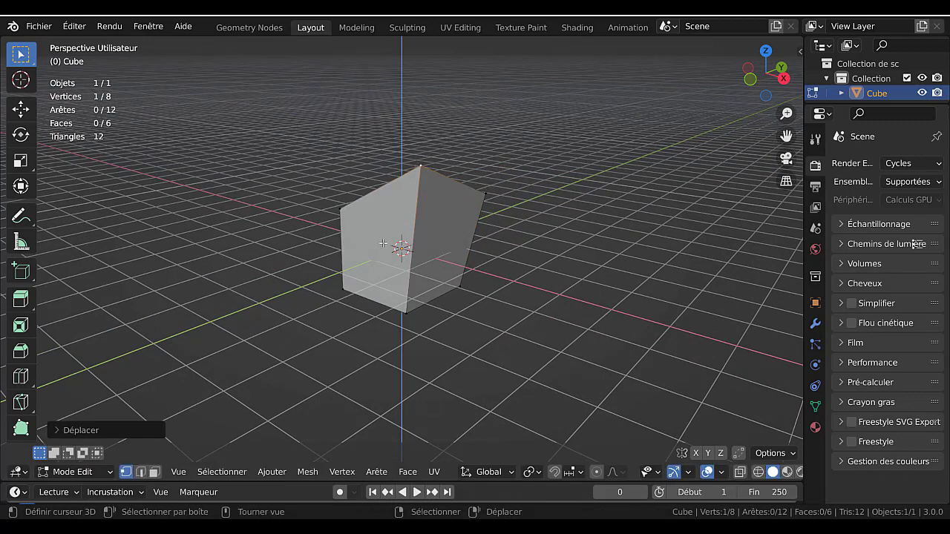
{"action": "middle_click_drag", "start_coordinate": [385, 244], "coordinate": [432, 245]}
Switch the deformed cube repeatedly between Object Mode and Edit Mode, viewing it from several angles and ending in Edit Mode.
{"action": "key", "text": "Tab"}
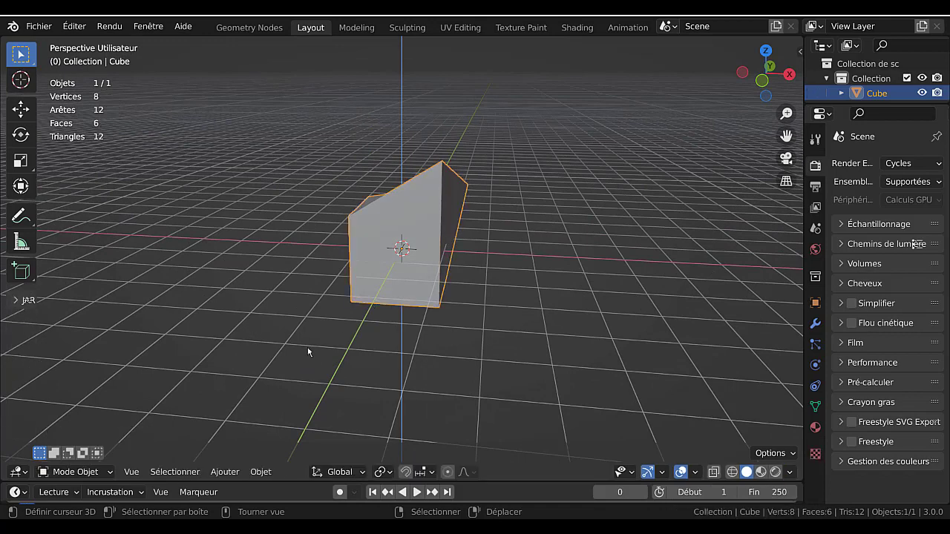
{"action": "key", "text": "Tab"}
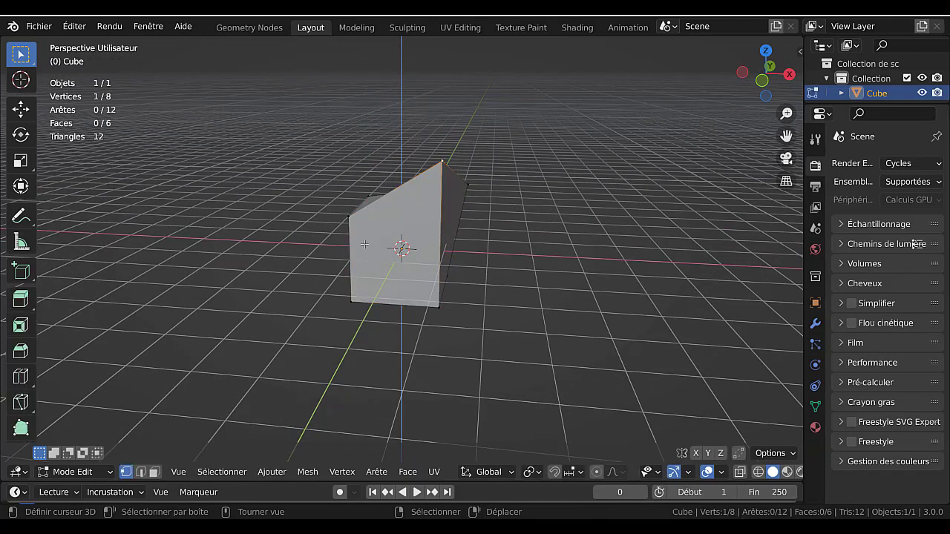
{"action": "left_click", "coordinate": [77, 473]}
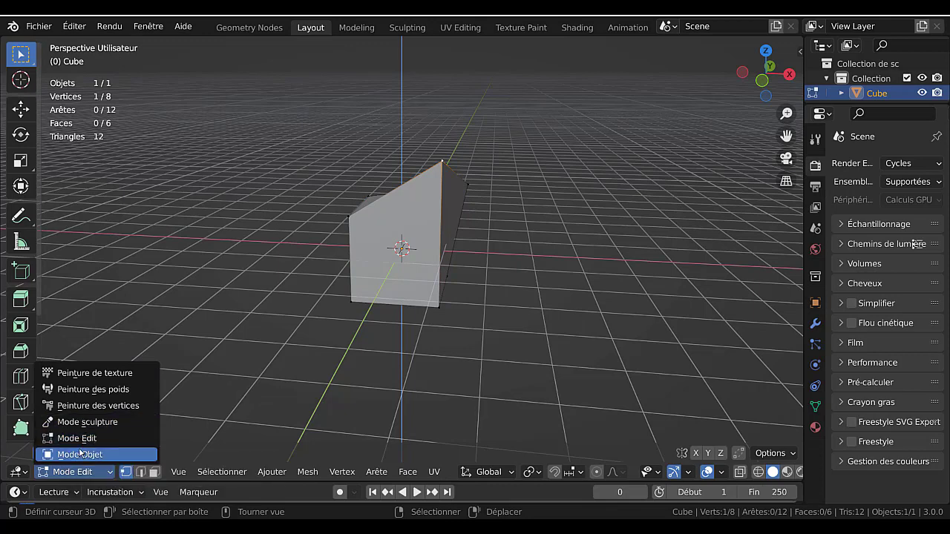
{"action": "left_click", "coordinate": [78, 454]}
{"action": "key", "text": "Tab"}
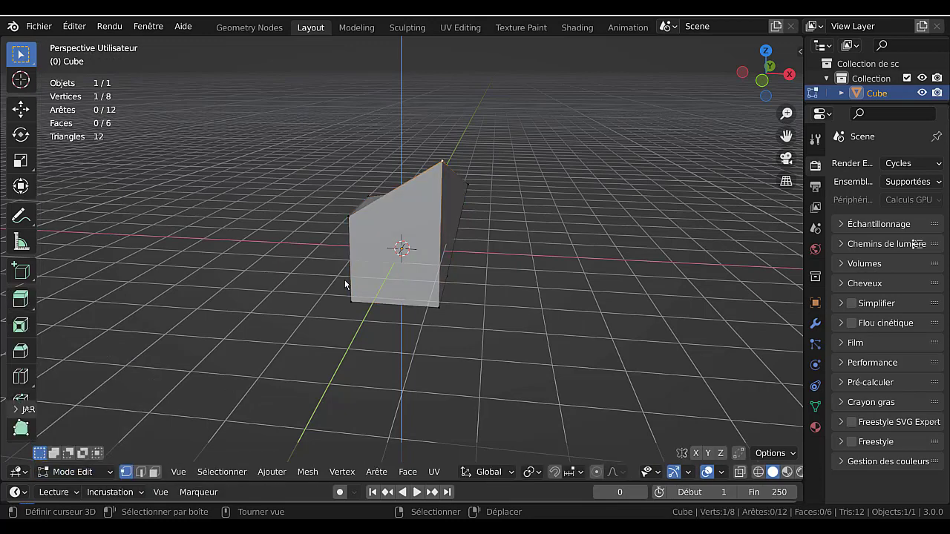
{"action": "key", "text": "Tab"}
{"action": "key", "text": "Tab"}
{"action": "key", "text": "Tab"}
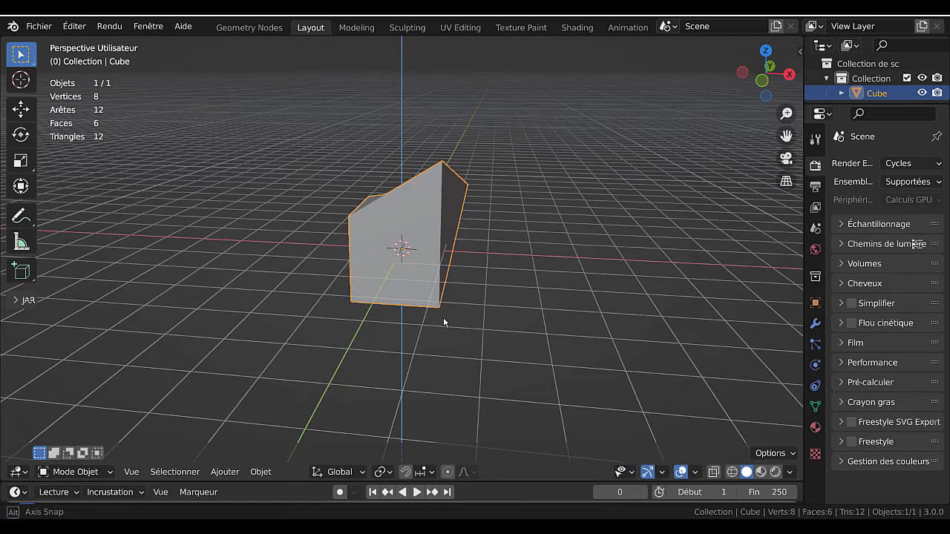
{"action": "middle_click_drag", "start_coordinate": [473, 289], "coordinate": [213, 443]}
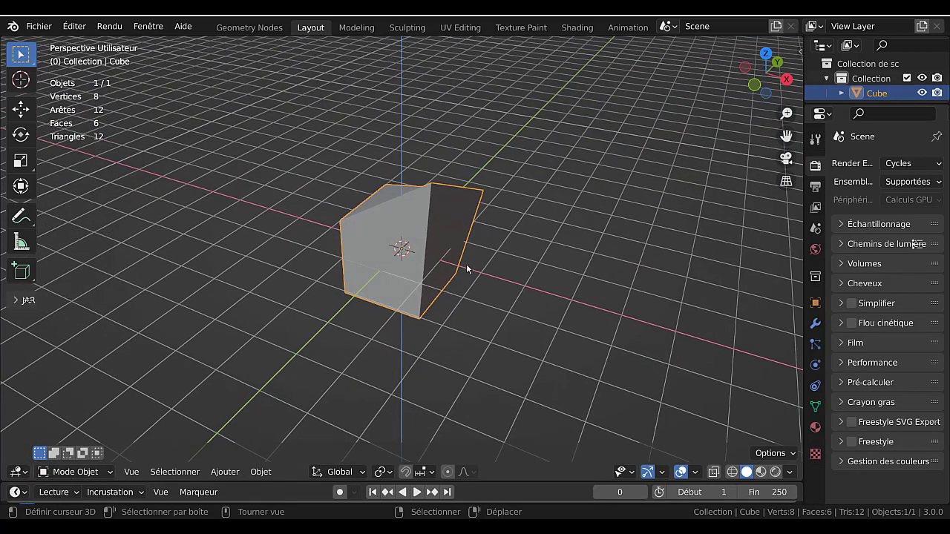
{"action": "middle_click_drag", "start_coordinate": [466, 267], "coordinate": [518, 301]}
{"action": "key", "text": "Tab"}
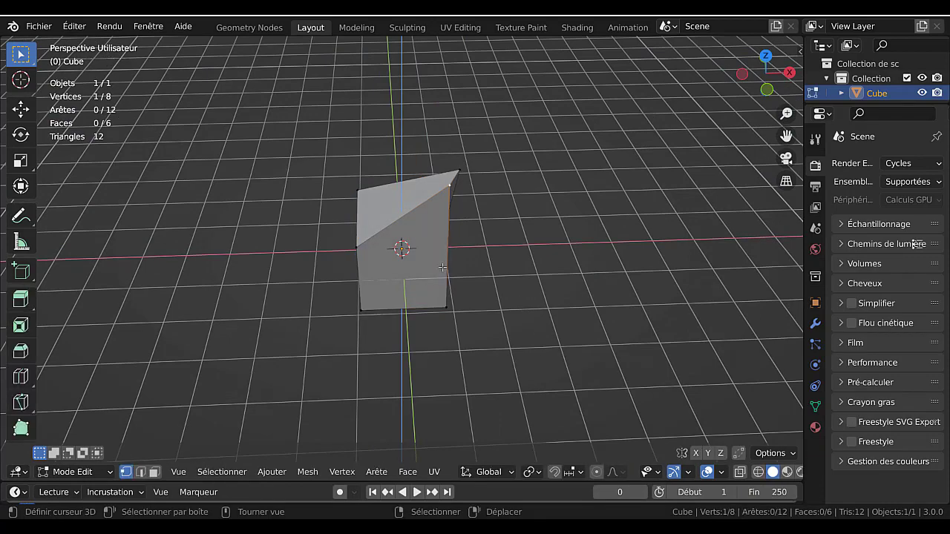
{"action": "middle_click_drag", "start_coordinate": [443, 269], "coordinate": [380, 246]}
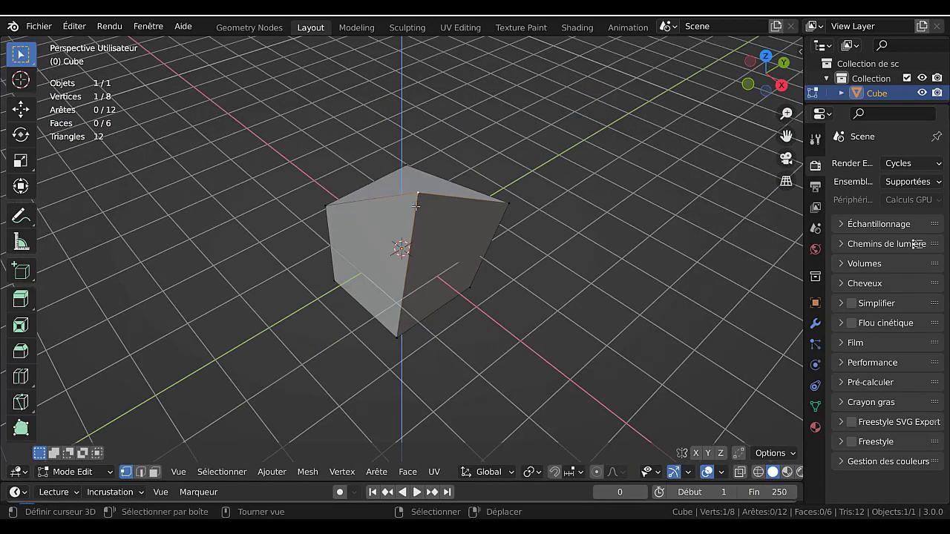
Lower the selected near upper corner vertex of the deformed cube slightly and check the list of meshes that can be added.
{"action": "key", "text": "g"}
{"action": "left_click", "coordinate": [401, 276]}
{"action": "middle_click_drag", "start_coordinate": [405, 283], "coordinate": [468, 281]}
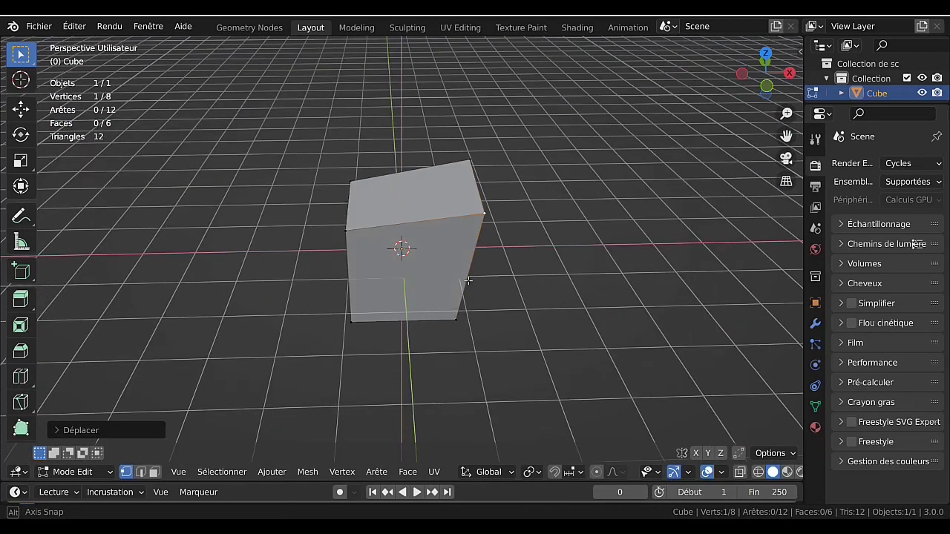
{"action": "left_click", "coordinate": [272, 472]}
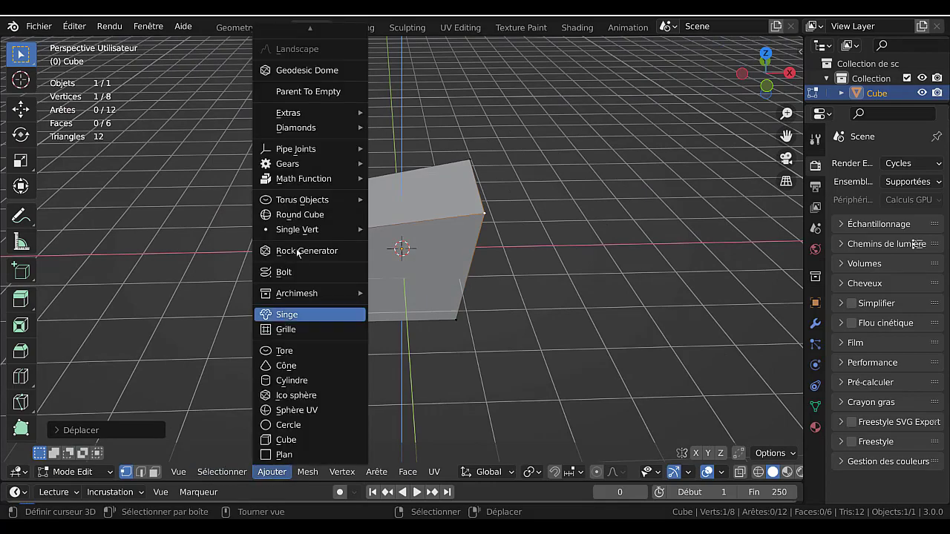
{"action": "middle_click_drag", "start_coordinate": [583, 264], "coordinate": [411, 277]}
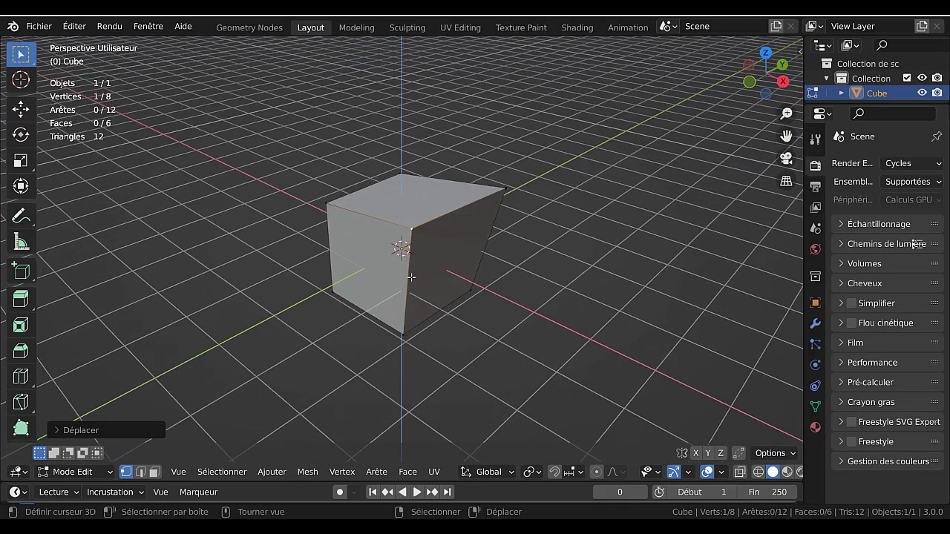
Move the near upper corner vertex inward toward -X and -Y, and return the mesh to Object Mode.
{"action": "key", "text": "g"}
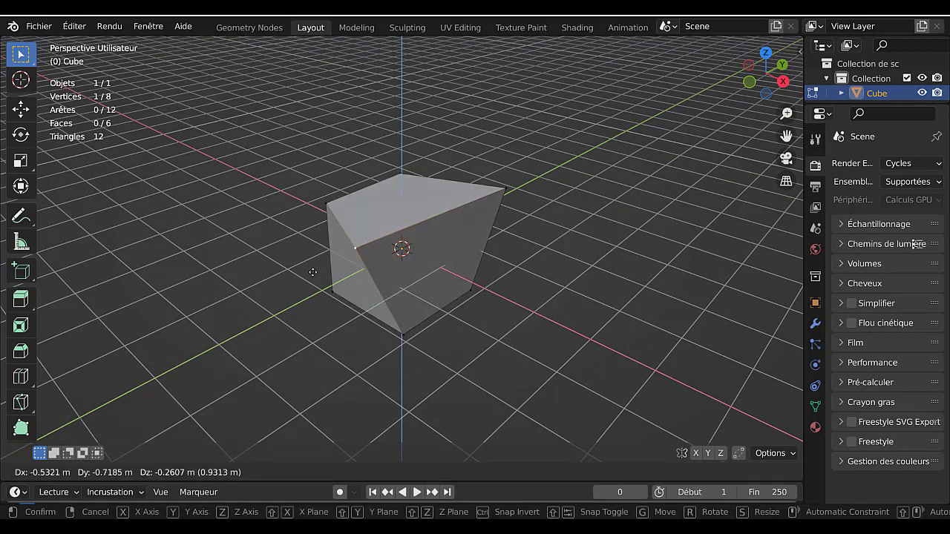
{"action": "left_click", "coordinate": [314, 287]}
{"action": "key", "text": "Tab"}
Try moving the whole deformed cube freely in Object Mode.
{"action": "middle_click_drag", "start_coordinate": [221, 342], "coordinate": [267, 349]}
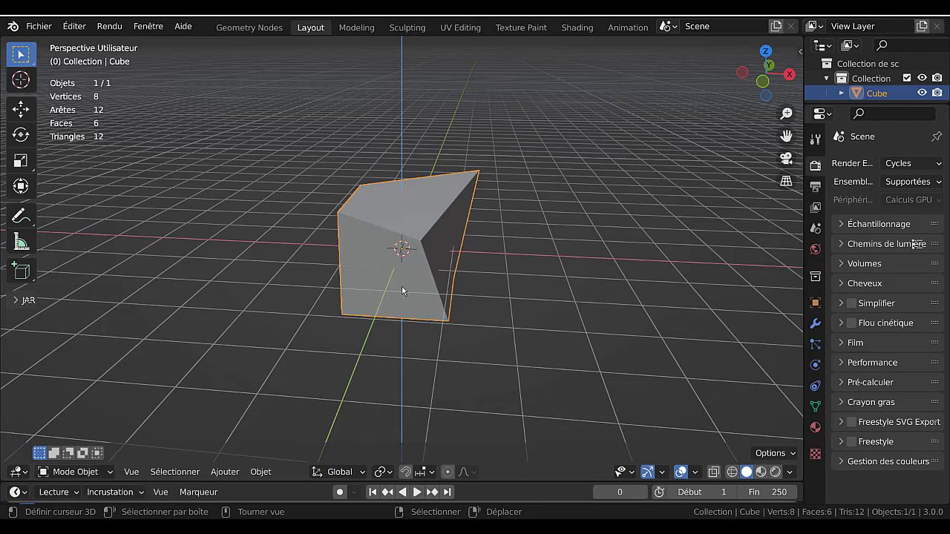
{"action": "scroll", "coordinate": [425, 265], "scroll_direction": "down", "scroll_amount": 2}
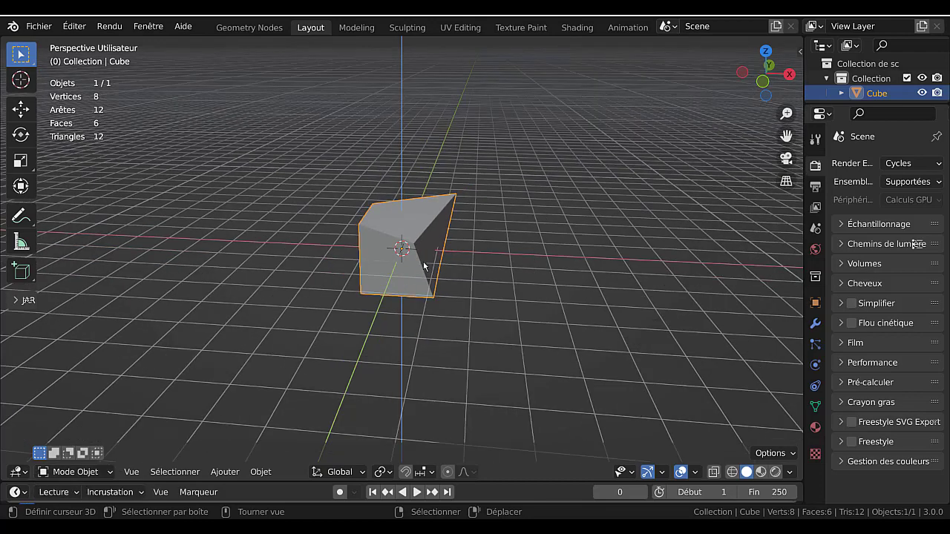
{"action": "scroll", "coordinate": [425, 265], "scroll_direction": "down", "scroll_amount": 1}
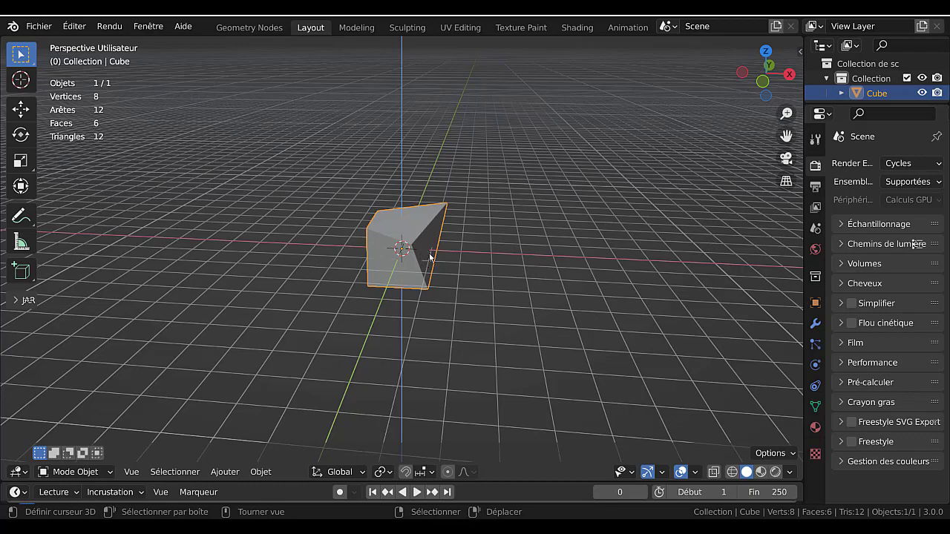
{"action": "key", "text": "g"}
{"action": "right_click", "coordinate": [414, 255]}
{"action": "middle_click_drag", "start_coordinate": [427, 289], "coordinate": [386, 290]}
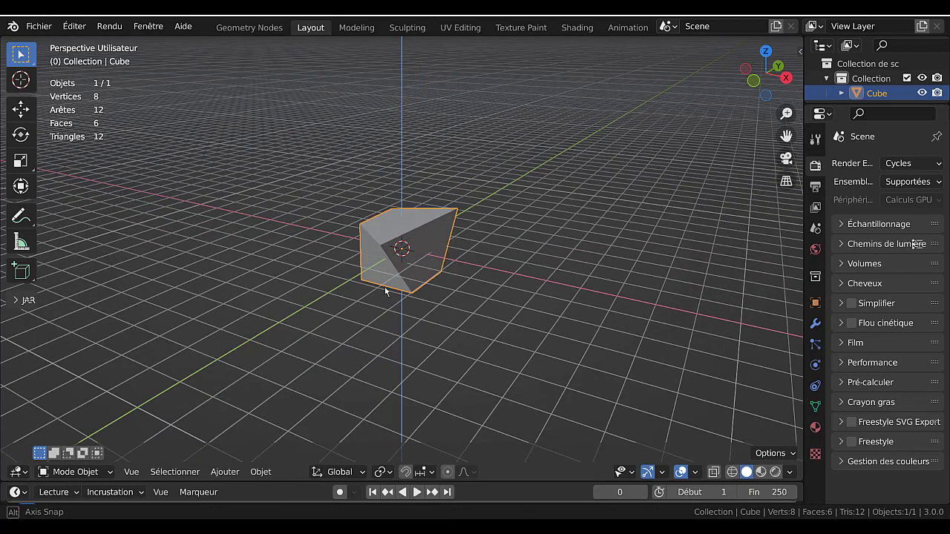
{"action": "scroll", "coordinate": [415, 273], "scroll_direction": "up", "scroll_amount": 2}
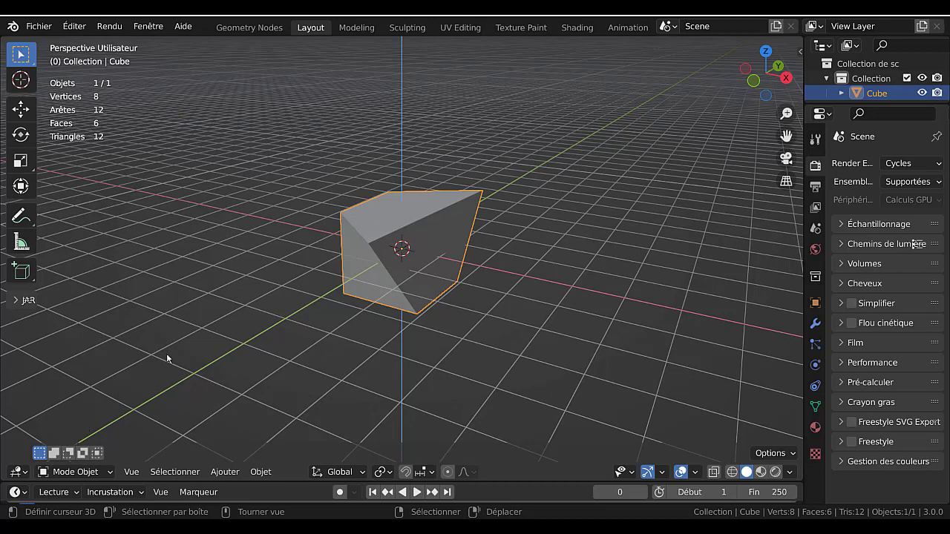
In Edit Mode, move the near upper corner vertex back outward so it sits above the lower corner.
{"action": "key", "text": "Tab"}
{"action": "scroll", "coordinate": [426, 313], "scroll_direction": "up", "scroll_amount": 2}
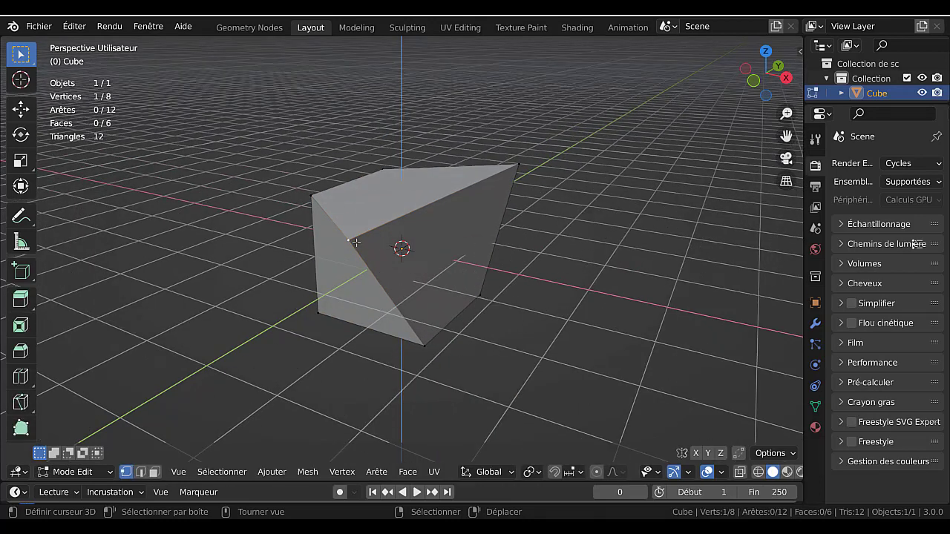
{"action": "key", "text": "g"}
{"action": "left_click", "coordinate": [353, 293]}
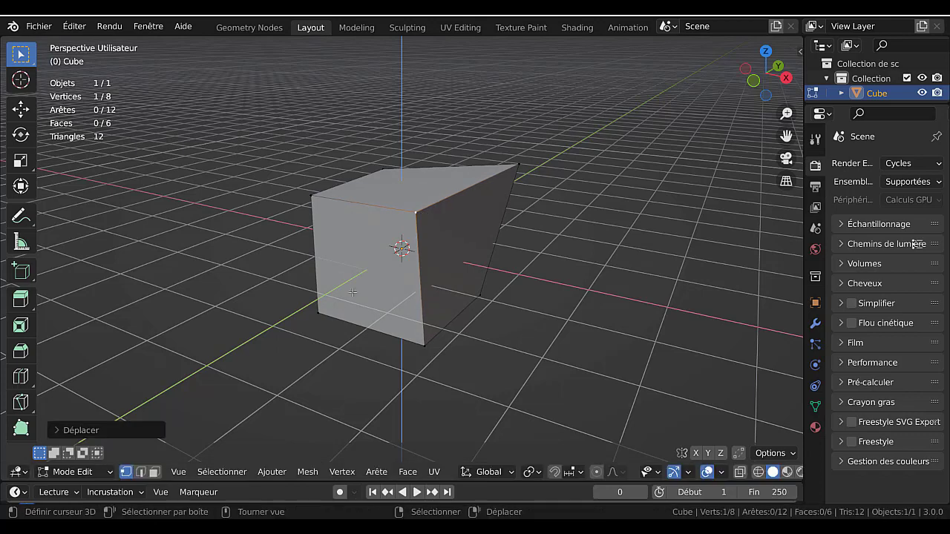
In face selection mode, select the -Y side face of the cube and try moving it freely.
{"action": "left_click", "coordinate": [154, 472]}
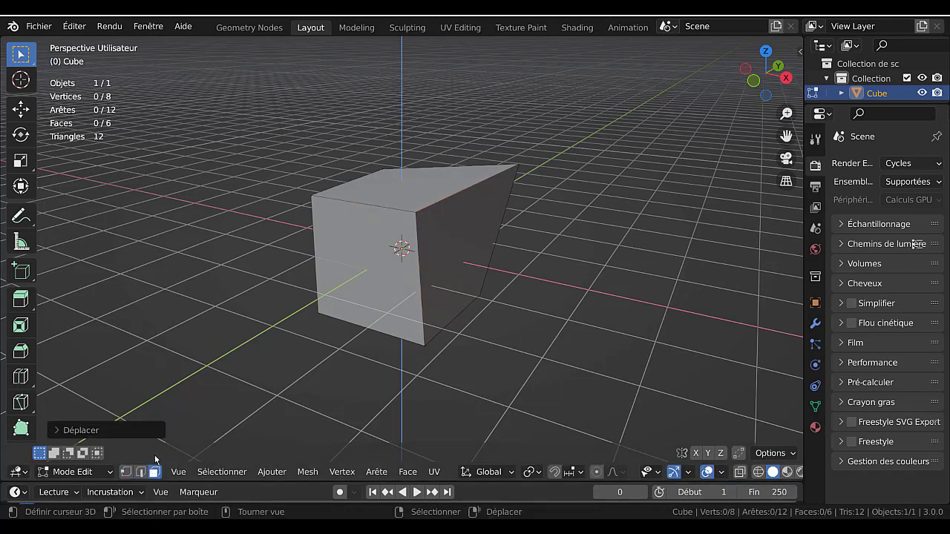
{"action": "left_click", "coordinate": [343, 247]}
{"action": "key", "text": "g"}
{"action": "key", "text": "Escape"}
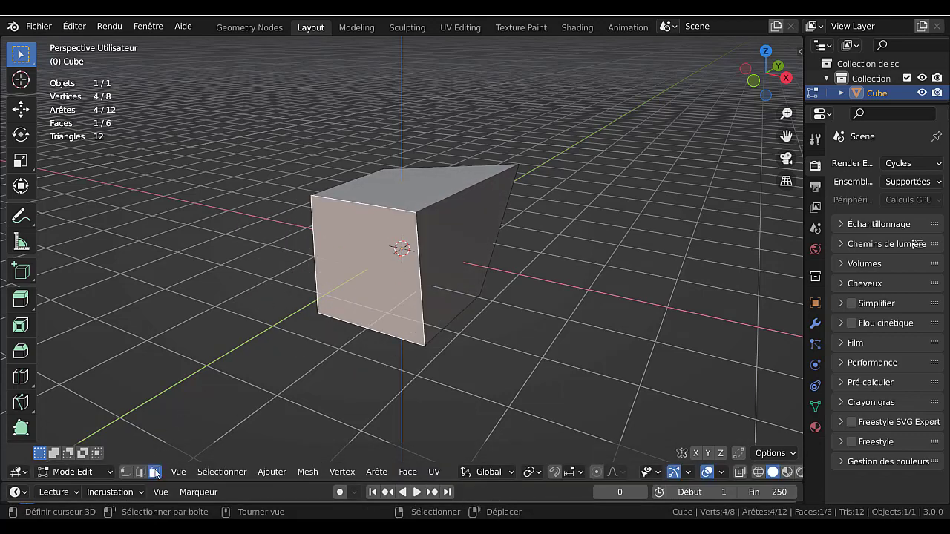
{"action": "key", "text": "g"}
{"action": "key", "text": "Escape"}
{"action": "middle_click_drag", "start_coordinate": [454, 264], "coordinate": [371, 267]}
In edge selection mode, select the upper edge of the +X side and try moving it freely.
{"action": "left_click", "coordinate": [141, 472]}
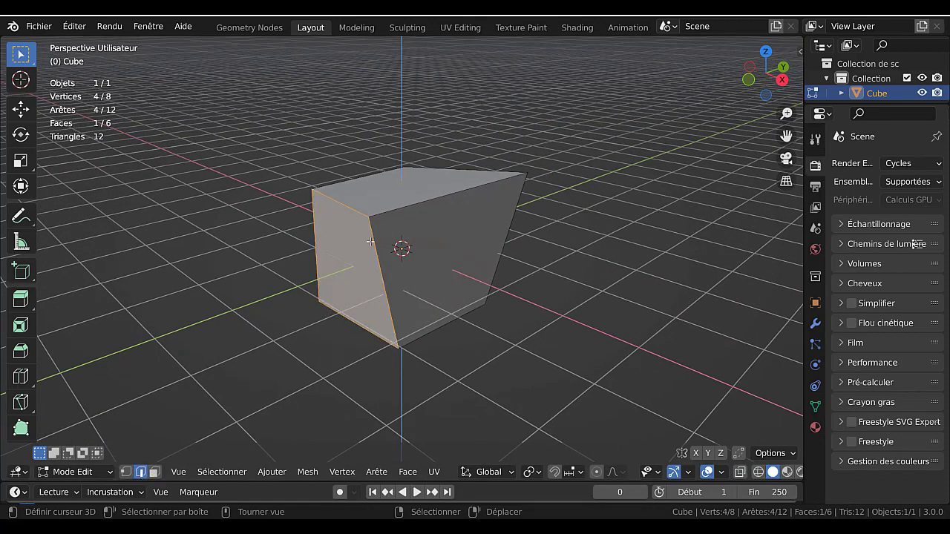
{"action": "left_click", "coordinate": [419, 204]}
{"action": "key", "text": "g"}
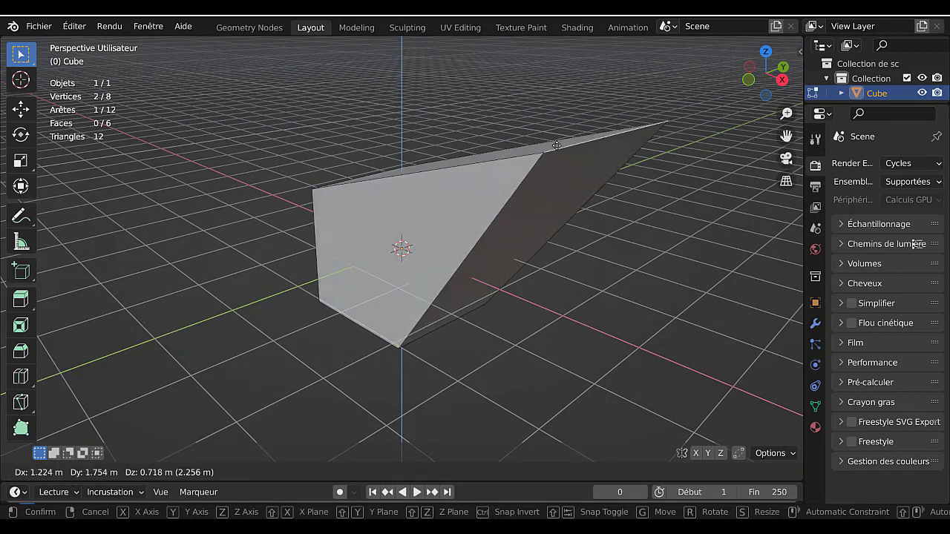
{"action": "key", "text": "Escape"}
{"action": "middle_click_drag", "start_coordinate": [504, 211], "coordinate": [372, 295]}
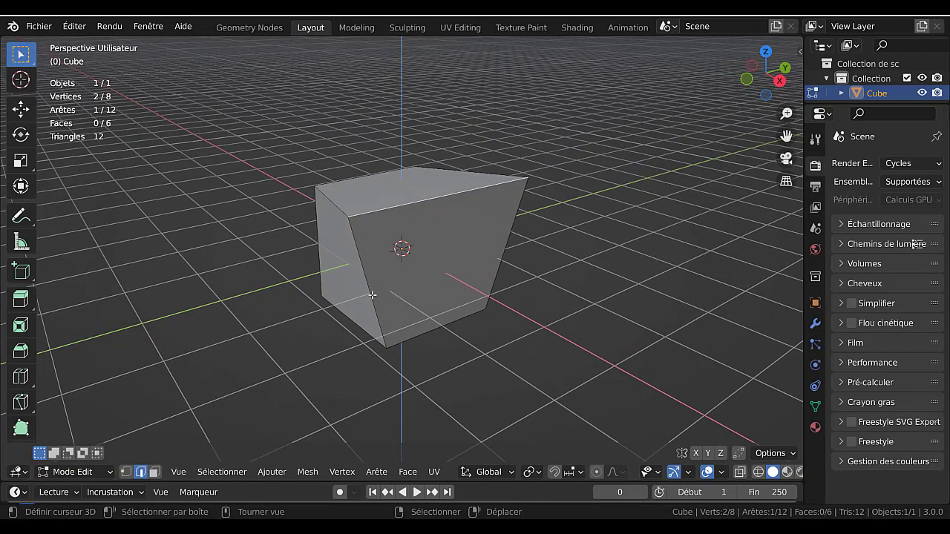
Switch to vertex selection and back to edge selection, and try moving the selected upper edge again.
{"action": "left_click", "coordinate": [125, 472]}
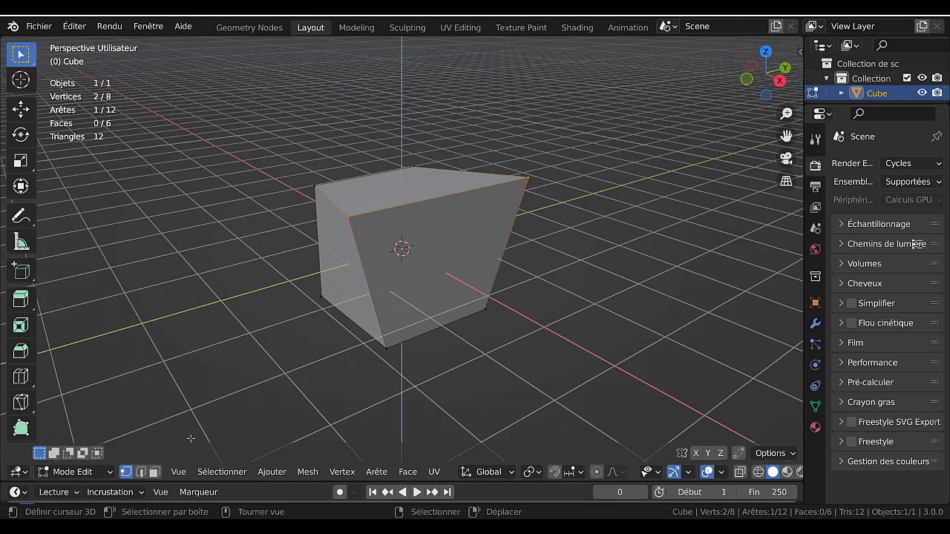
{"action": "left_click", "coordinate": [141, 472]}
{"action": "key", "text": "g"}
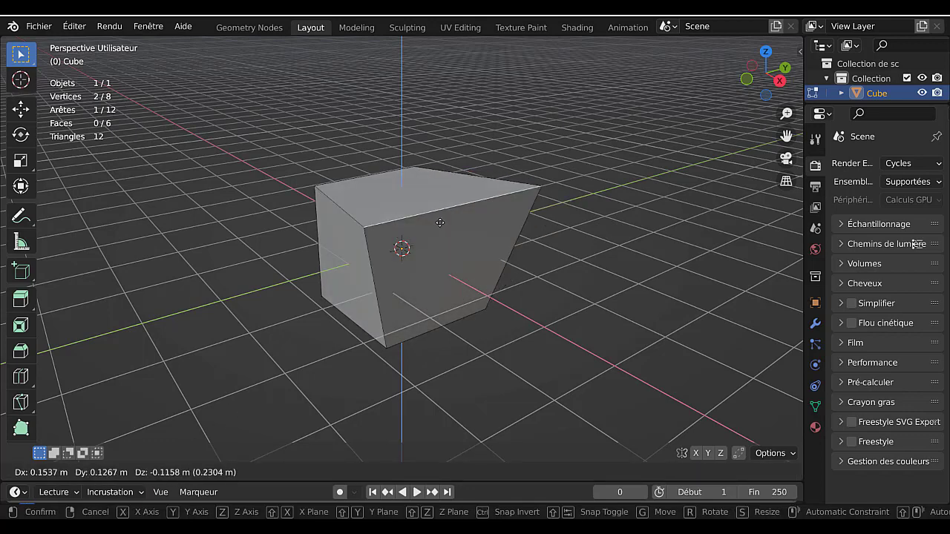
{"action": "right_click", "coordinate": [442, 217]}
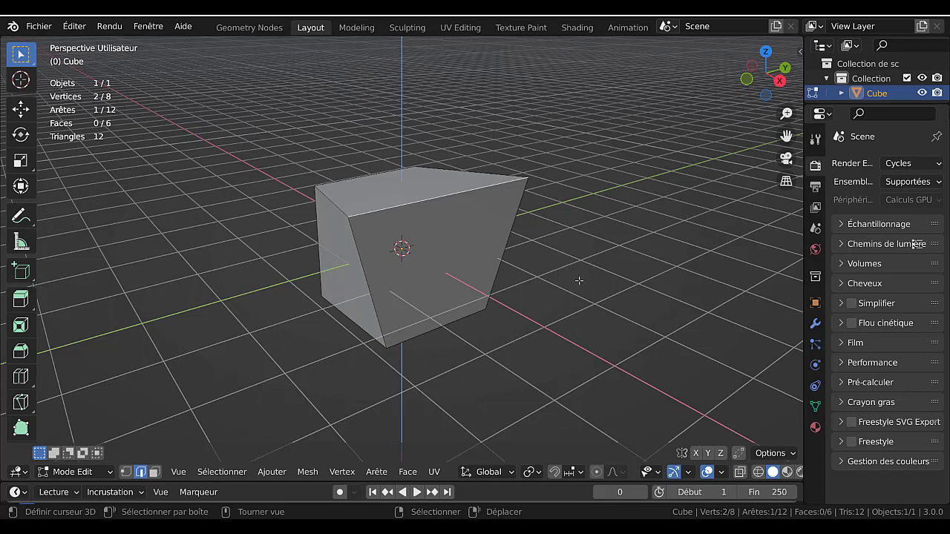
In vertex selection mode, select the far upper corner vertex of the +X side and try moving it.
{"action": "key", "text": "1"}
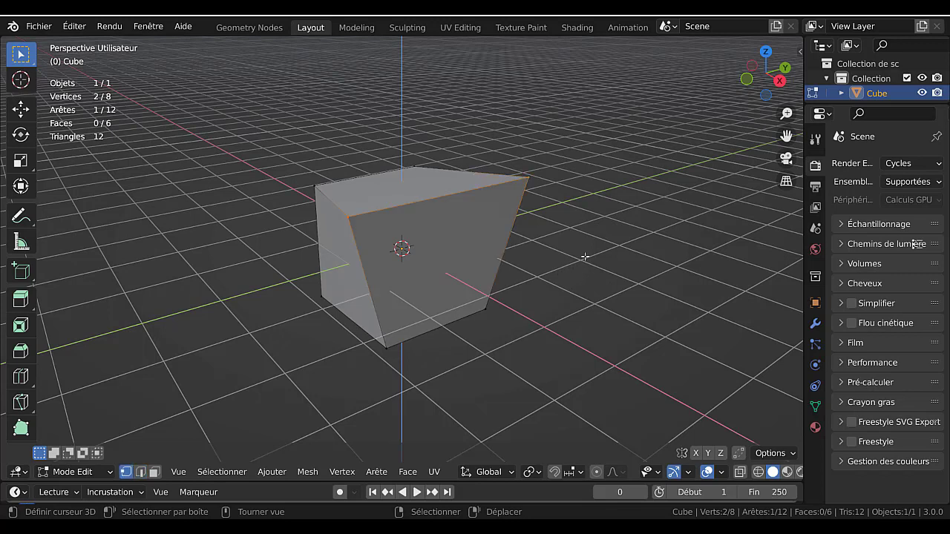
{"action": "right_click", "coordinate": [525, 181]}
{"action": "key", "text": "g"}
{"action": "right_click", "coordinate": [470, 198]}
Switch to edge selection, select the +X side's upper edge and try moving it.
{"action": "key", "text": "2"}
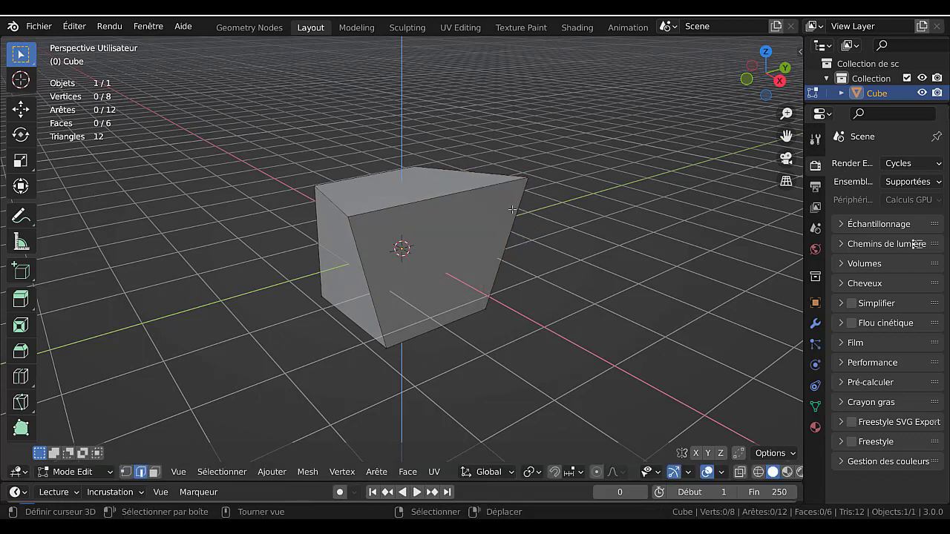
{"action": "key", "text": "g"}
{"action": "key", "text": "Escape"}
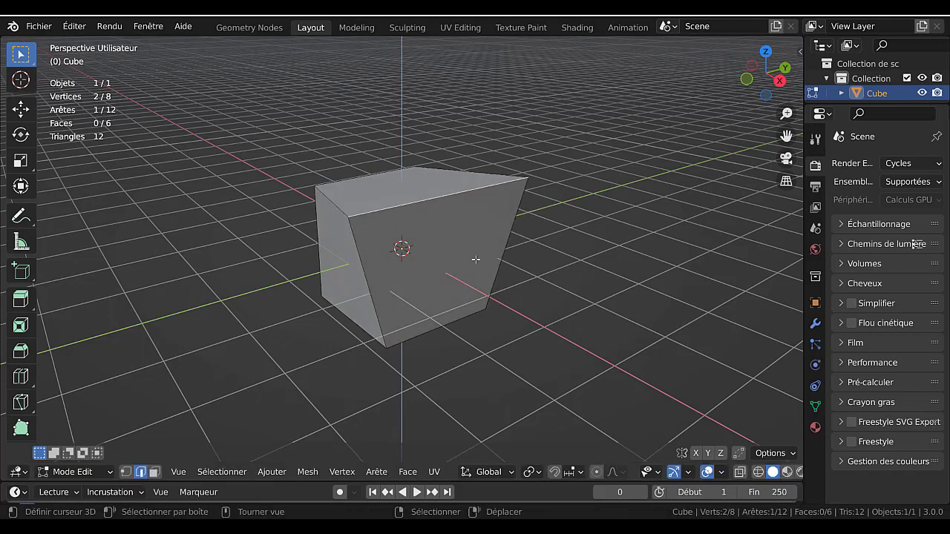
Switch to face selection, select the +X side face and try moving it.
{"action": "key", "text": "3"}
{"action": "right_click", "coordinate": [467, 252]}
{"action": "key", "text": "g"}
{"action": "key", "text": "Escape"}
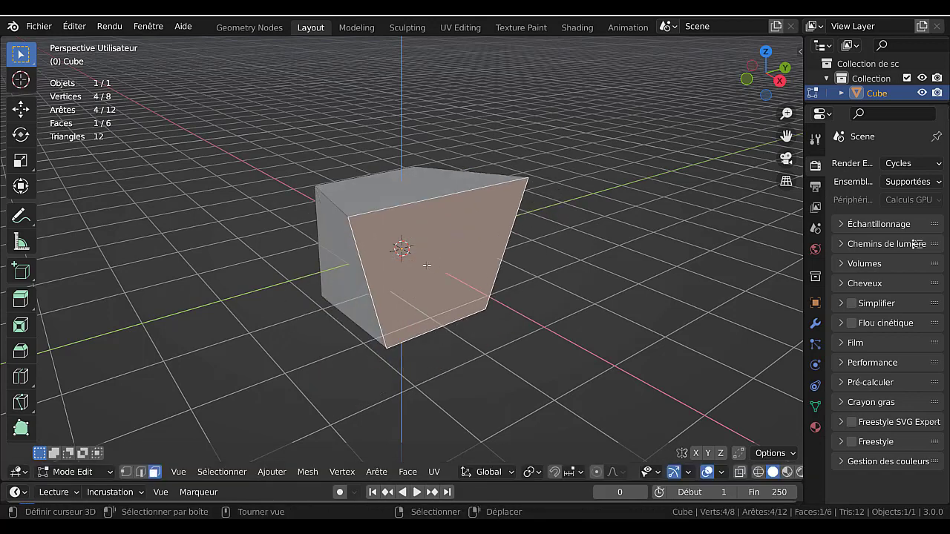
In vertex selection mode, move the near upper corner vertex of the cube until it lies directly above the lower corner.
{"action": "left_click", "coordinate": [127, 472]}
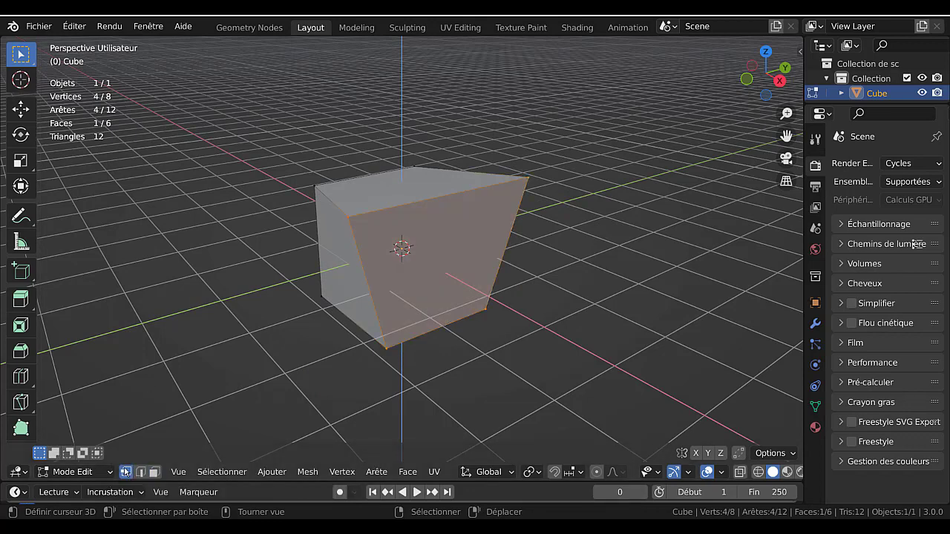
{"action": "right_click_drag", "start_coordinate": [335, 211], "coordinate": [390, 208]}
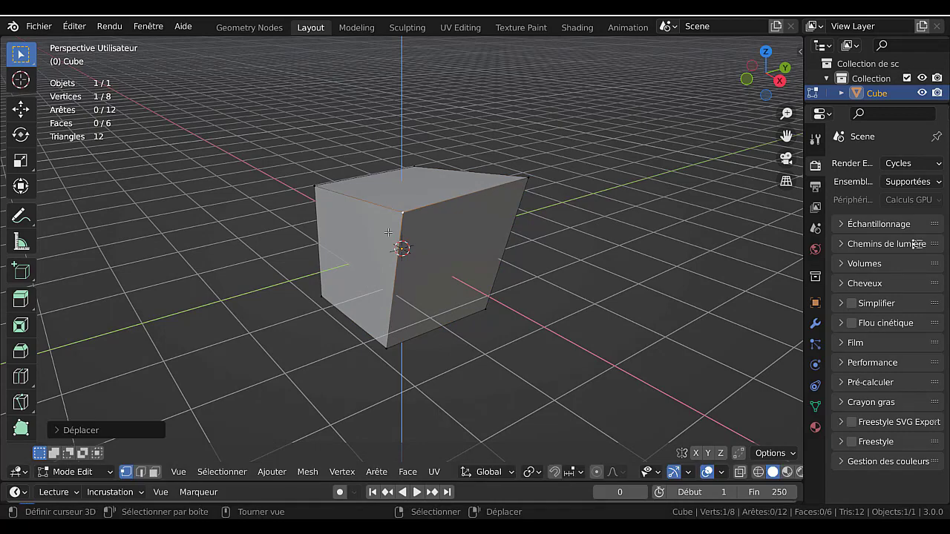
{"action": "middle_click_drag", "start_coordinate": [558, 309], "coordinate": [455, 254]}
{"action": "key", "text": "g"}
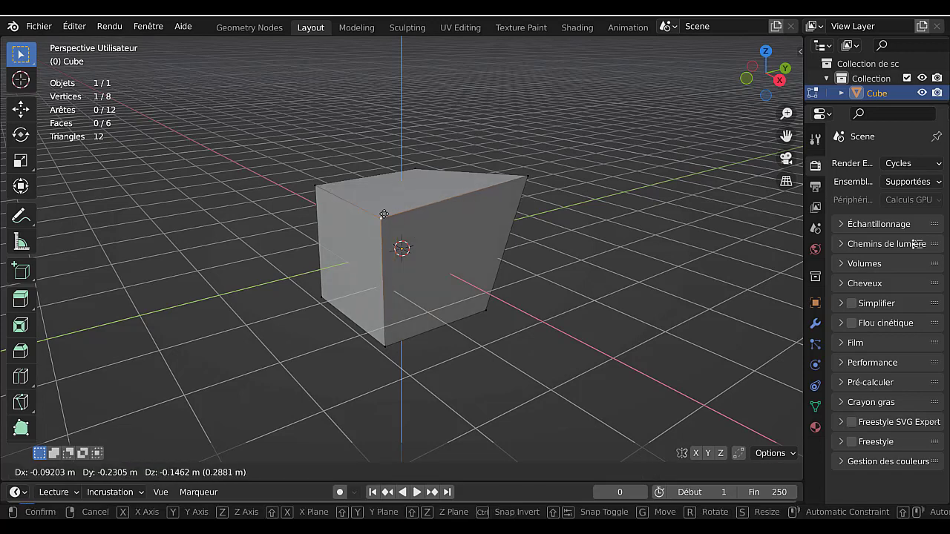
{"action": "left_click", "coordinate": [380, 234]}
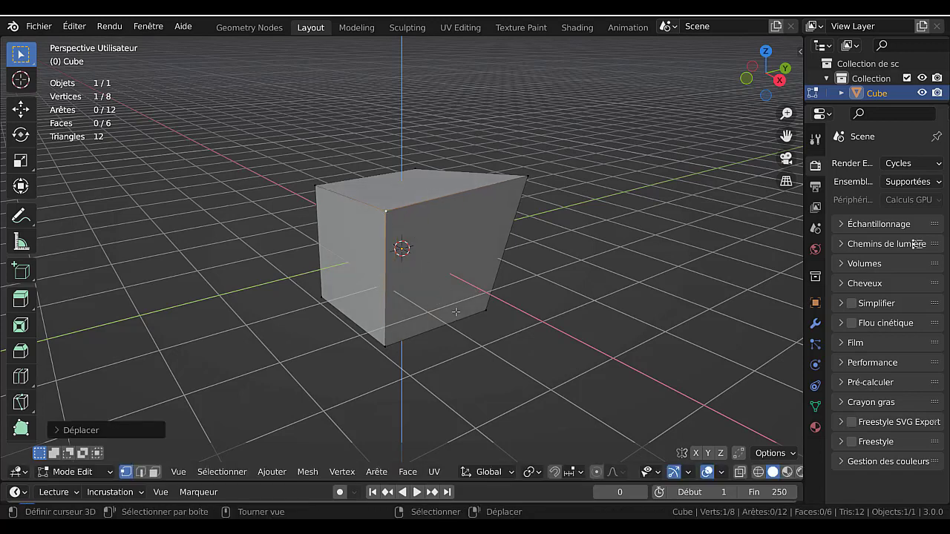
Return the edited cube to Object Mode.
{"action": "key", "text": "Tab"}
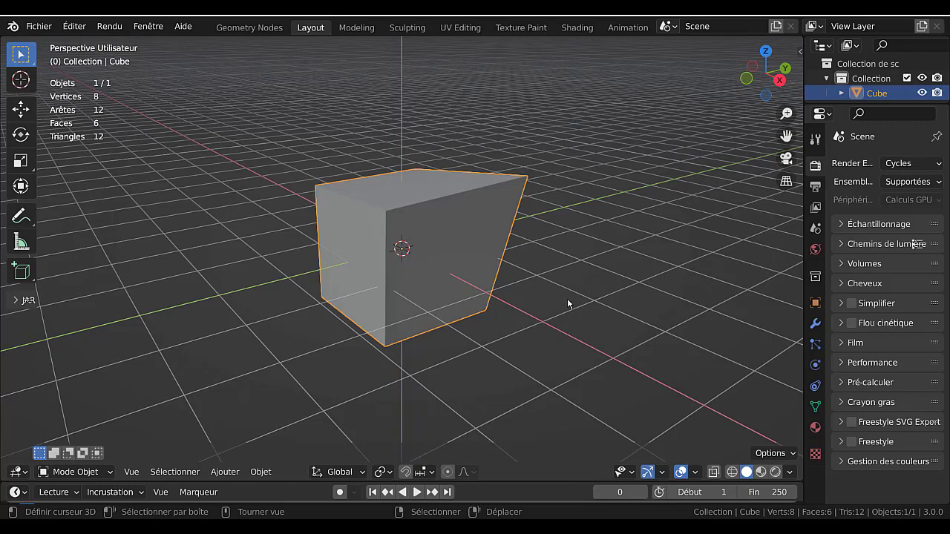
{"action": "scroll", "coordinate": [543, 304], "scroll_direction": "down", "scroll_amount": 5}
{"action": "scroll", "coordinate": [542, 302], "scroll_direction": "up", "scroll_amount": 3}
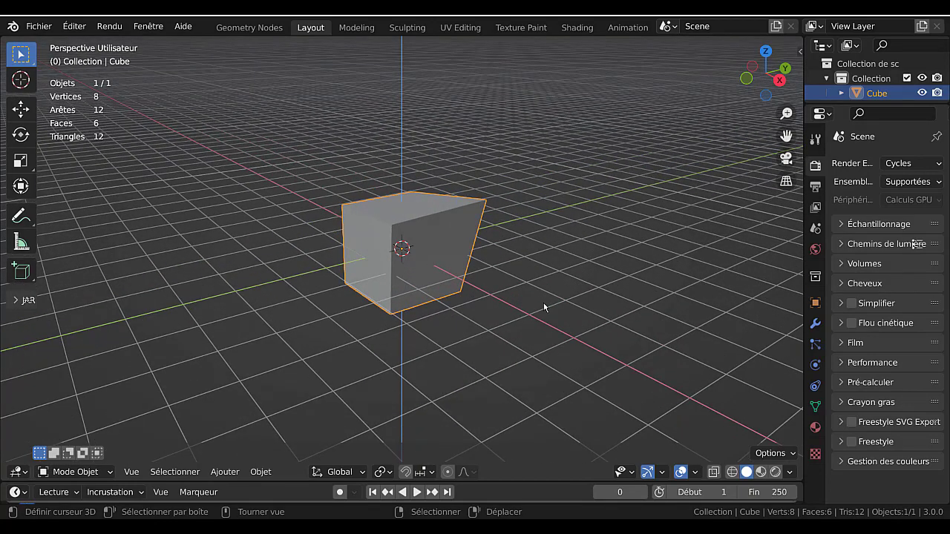
Examine the cube from the front view and from successive angles while orbiting the view vertically around it in increments.
{"action": "key", "text": "KP_1"}
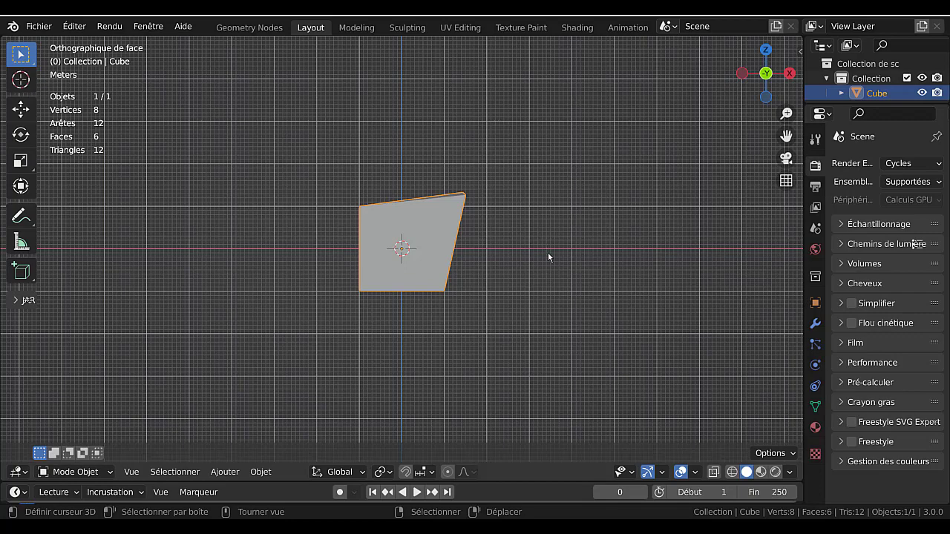
{"action": "key", "text": "KP_2"}
{"action": "key", "text": "KP_2"}
{"action": "key", "text": "KP_2"}
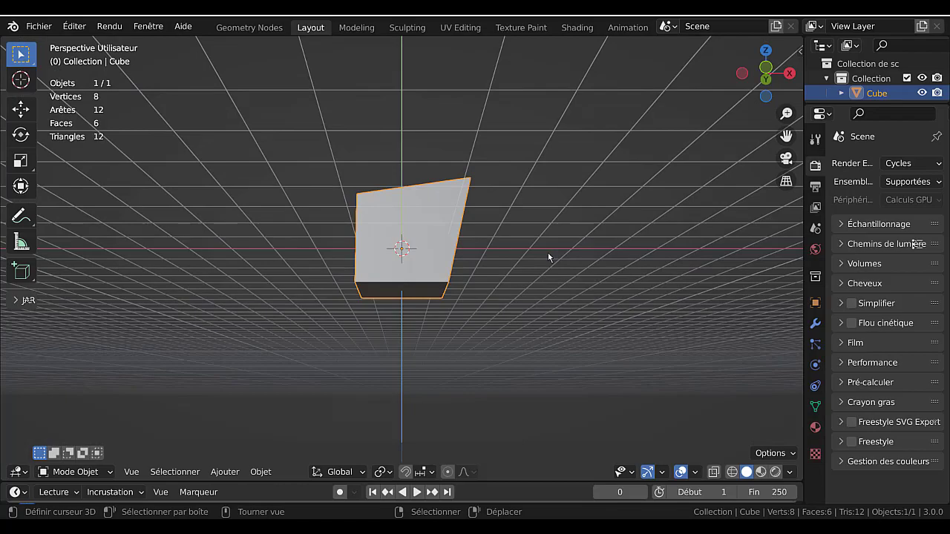
{"action": "key", "text": "KP_2"}
{"action": "key", "text": "KP_2"}
{"action": "key", "text": "KP_2"}
{"action": "key", "text": "KP_2"}
{"action": "key", "text": "KP_2"}
{"action": "key", "text": "KP_2"}
{"action": "key", "text": "KP_2"}
{"action": "key", "text": "KP_2"}
{"action": "key", "text": "KP_2"}
{"action": "key", "text": "KP_2"}
{"action": "key", "text": "KP_2"}
{"action": "key", "text": "KP_2"}
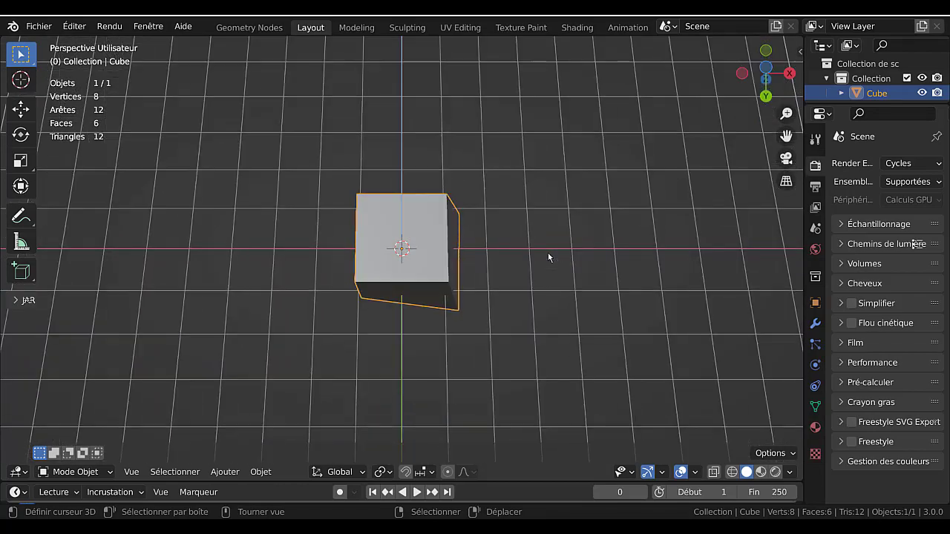
{"action": "key", "text": "KP_2"}
{"action": "key", "text": "KP_2"}
{"action": "key", "text": "KP_2"}
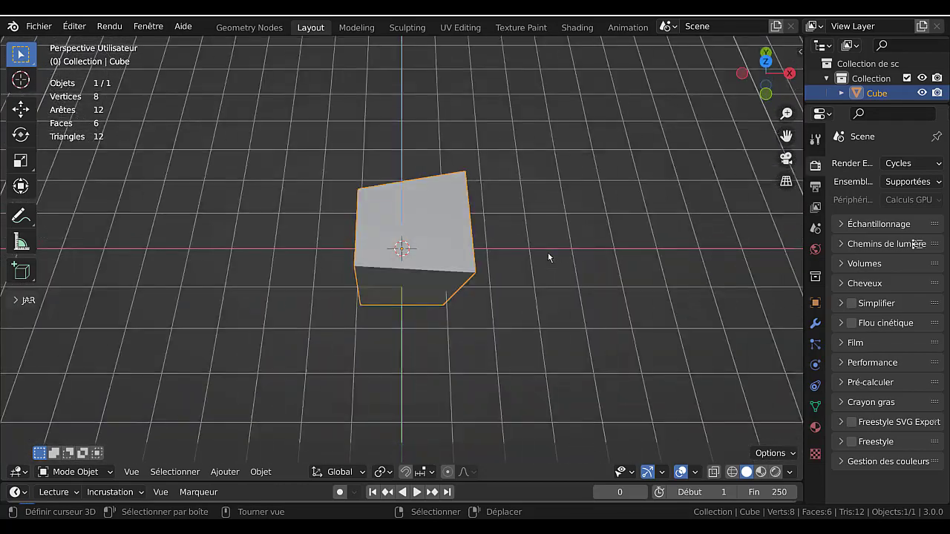
{"action": "key", "text": "KP_2"}
{"action": "key", "text": "KP_2"}
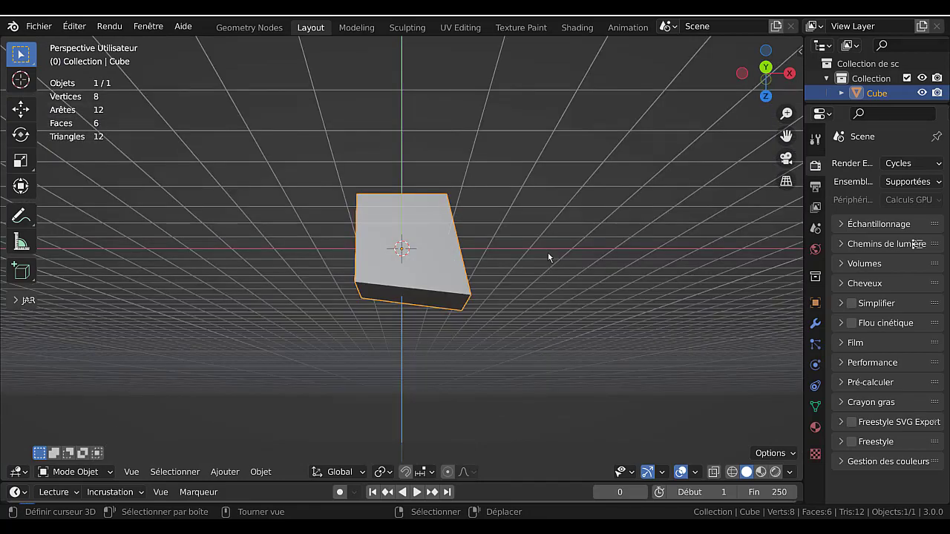
{"action": "key", "text": "KP_2"}
{"action": "key", "text": "KP_2"}
{"action": "key", "text": "KP_2"}
{"action": "key", "text": "KP_2"}
{"action": "key", "text": "KP_2"}
{"action": "key", "text": "KP_2"}
{"action": "key", "text": "KP_2"}
{"action": "key", "text": "KP_2"}
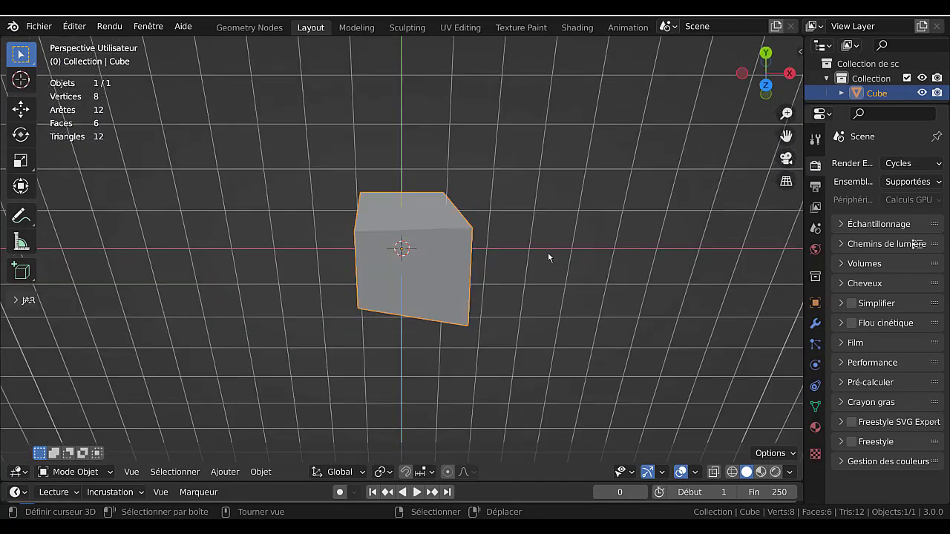
Orbit the view vertically in increments until looking straight down on the cube, and examine it from the front and back orthographic views.
{"action": "key", "text": "KP_2"}
{"action": "key", "text": "KP_2"}
{"action": "key", "text": "KP_2"}
{"action": "key", "text": "KP_2"}
{"action": "key", "text": "KP_2"}
{"action": "key", "text": "KP_2"}
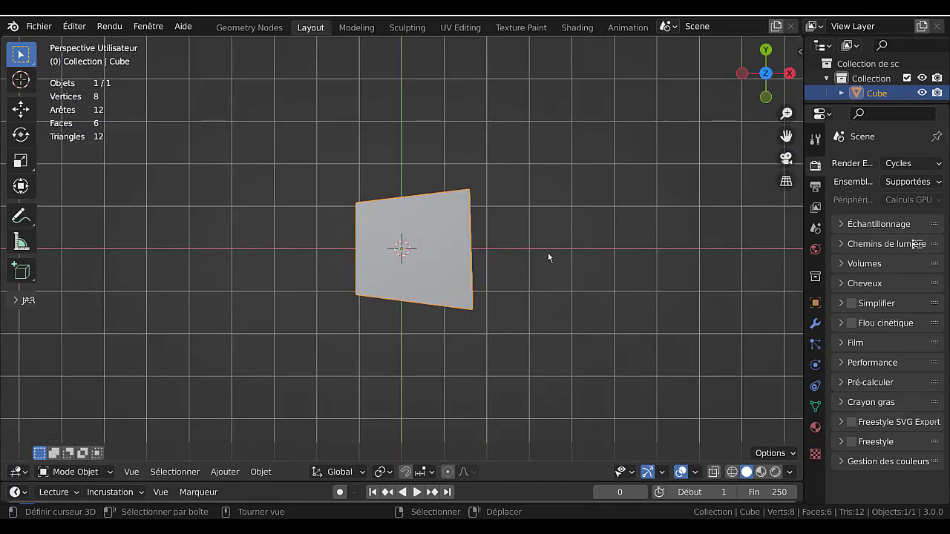
{"action": "key", "text": "KP_1"}
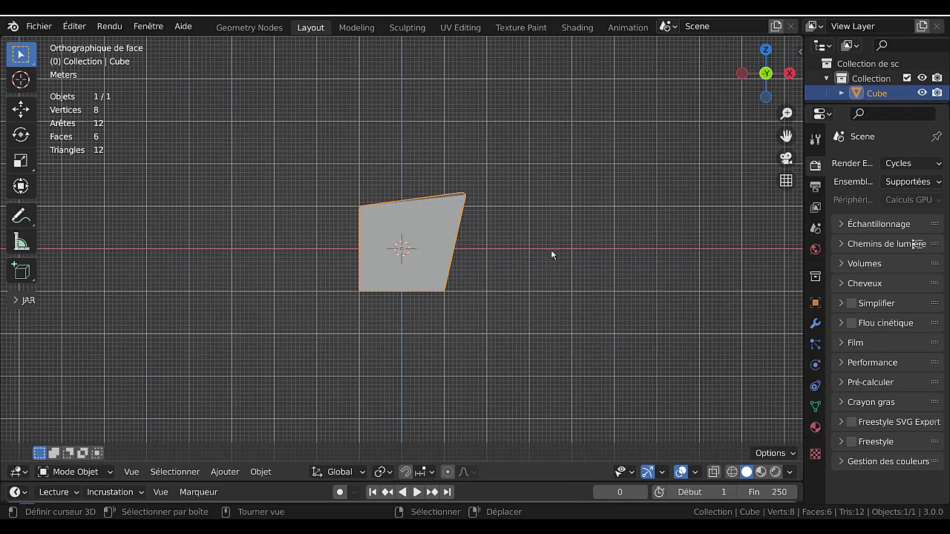
{"action": "key", "text": "ctrl+KP_1"}
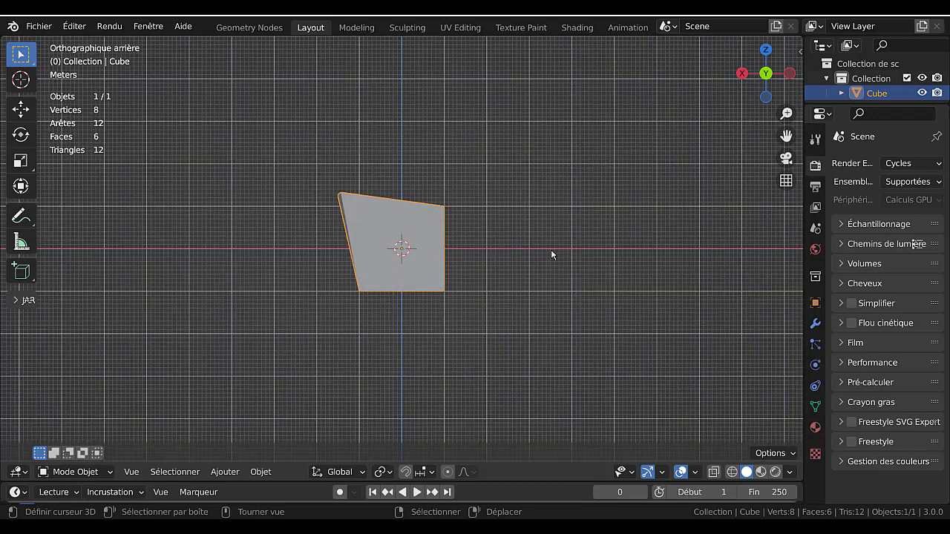
Compare perspective and orthographic projection of the cube from the back, ending in the orthographic view.
{"action": "key", "text": "KP_5"}
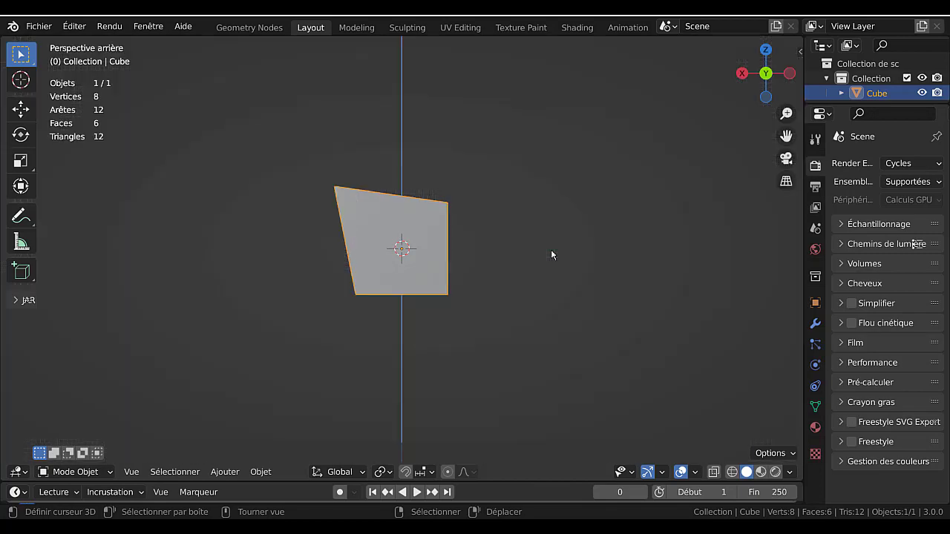
{"action": "key", "text": "KP_5"}
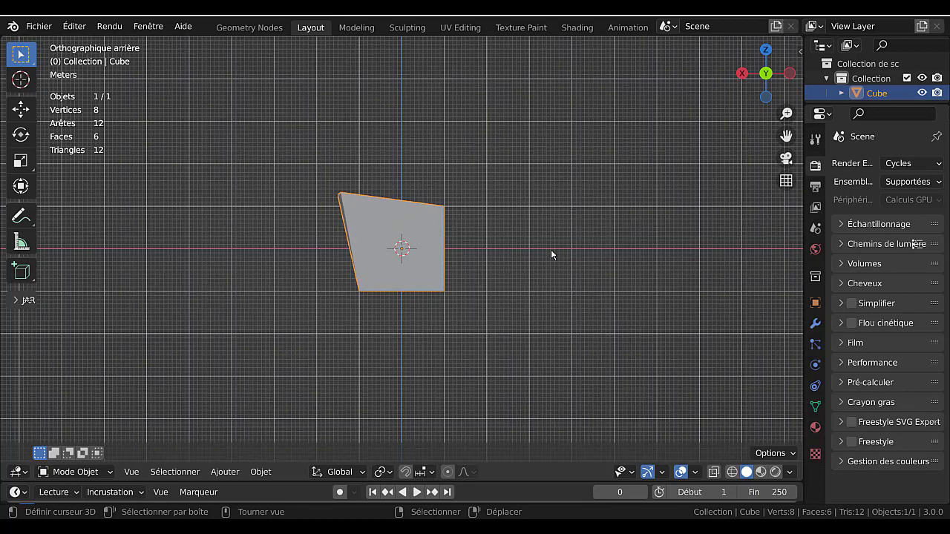
{"action": "key", "text": "KP_5"}
{"action": "key", "text": "KP_5"}
{"action": "key", "text": "KP_5"}
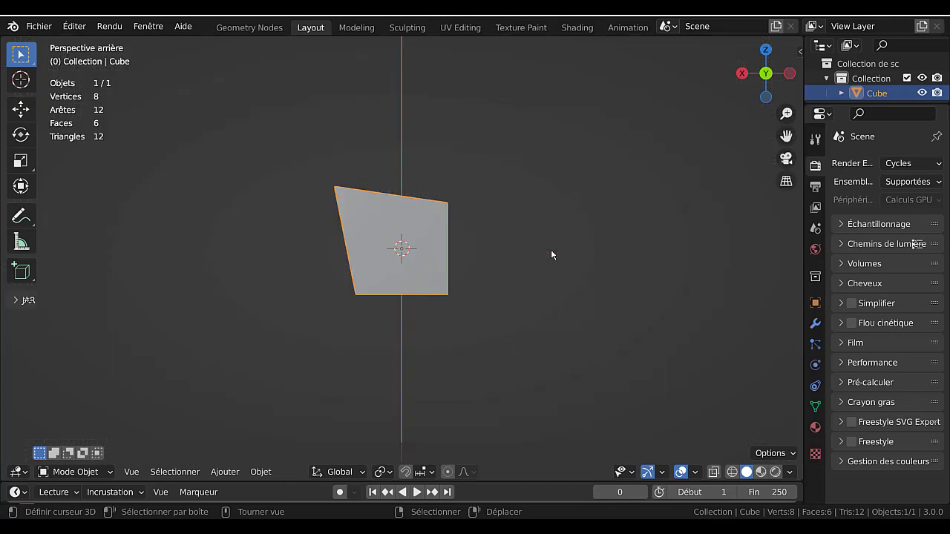
{"action": "key", "text": "KP_5"}
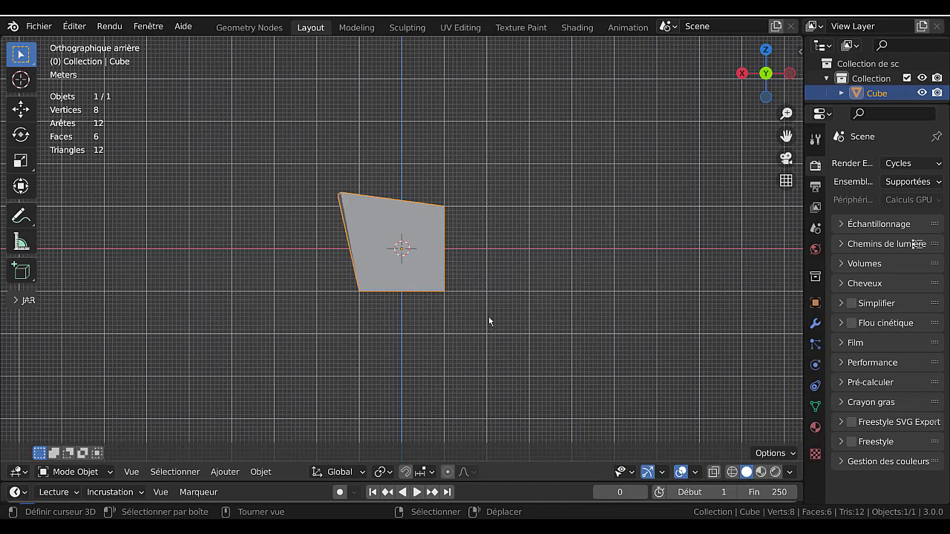
{"action": "left_click", "coordinate": [785, 182]}
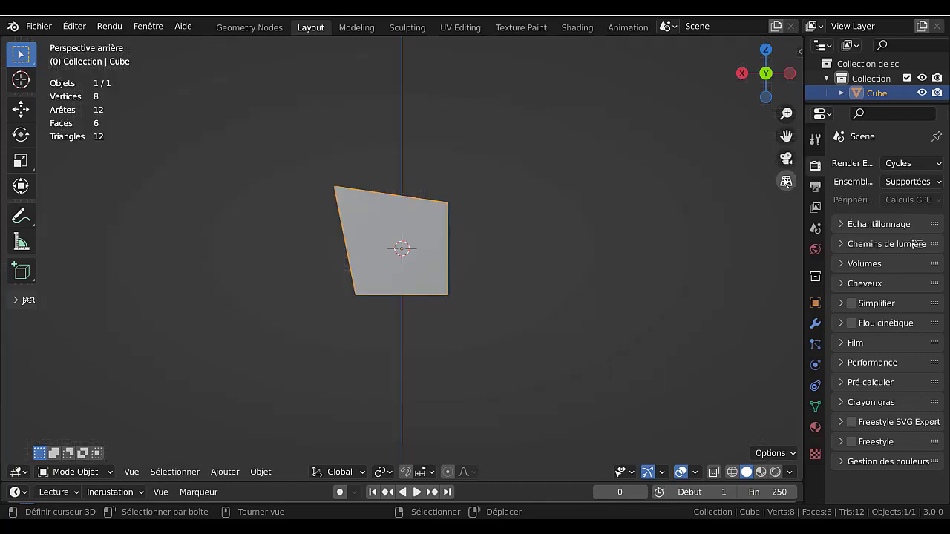
{"action": "left_click", "coordinate": [785, 183]}
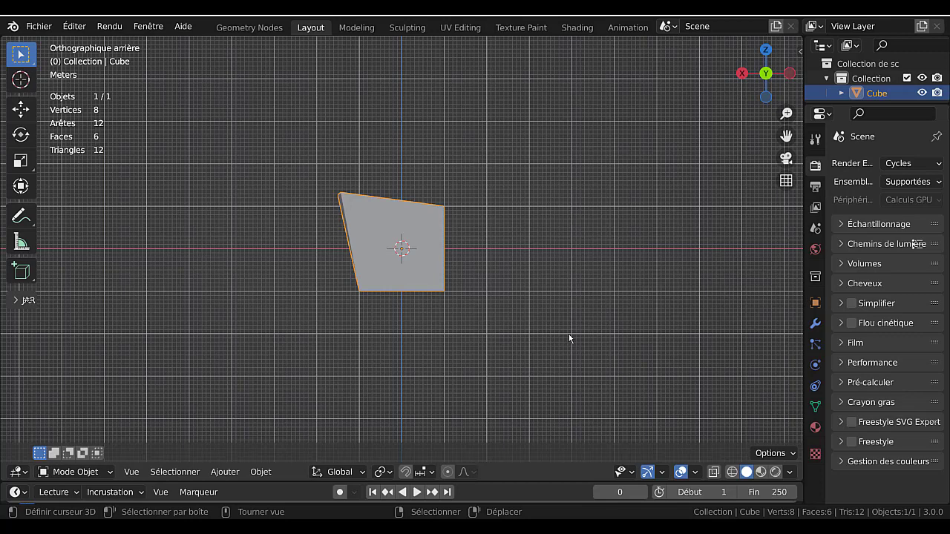
Examine the cube from all sides by orbiting the view horizontally around it in increments, from level and slightly raised angles.
{"action": "key", "text": "KP_6"}
{"action": "key", "text": "KP_6"}
{"action": "key", "text": "KP_6"}
{"action": "key", "text": "KP_6"}
{"action": "key", "text": "KP_6"}
{"action": "key", "text": "KP_6"}
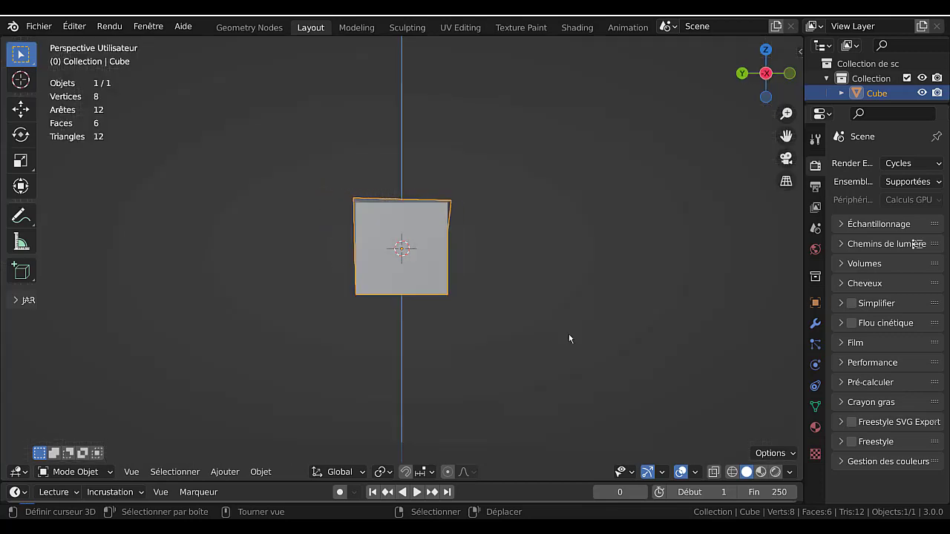
{"action": "key", "text": "KP_6"}
{"action": "key", "text": "KP_6"}
{"action": "key", "text": "KP_6"}
{"action": "key", "text": "KP_6"}
{"action": "key", "text": "KP_6"}
{"action": "key", "text": "KP_6"}
{"action": "key", "text": "KP_6"}
{"action": "key", "text": "KP_6"}
{"action": "key", "text": "KP_6"}
{"action": "key", "text": "KP_6"}
{"action": "key", "text": "KP_6"}
{"action": "key", "text": "KP_6"}
{"action": "key", "text": "KP_6"}
{"action": "key", "text": "KP_6"}
{"action": "key", "text": "KP_6"}
{"action": "key", "text": "KP_6"}
{"action": "key", "text": "KP_6"}
{"action": "key", "text": "KP_6"}
{"action": "key", "text": "KP_6"}
{"action": "key", "text": "KP_6"}
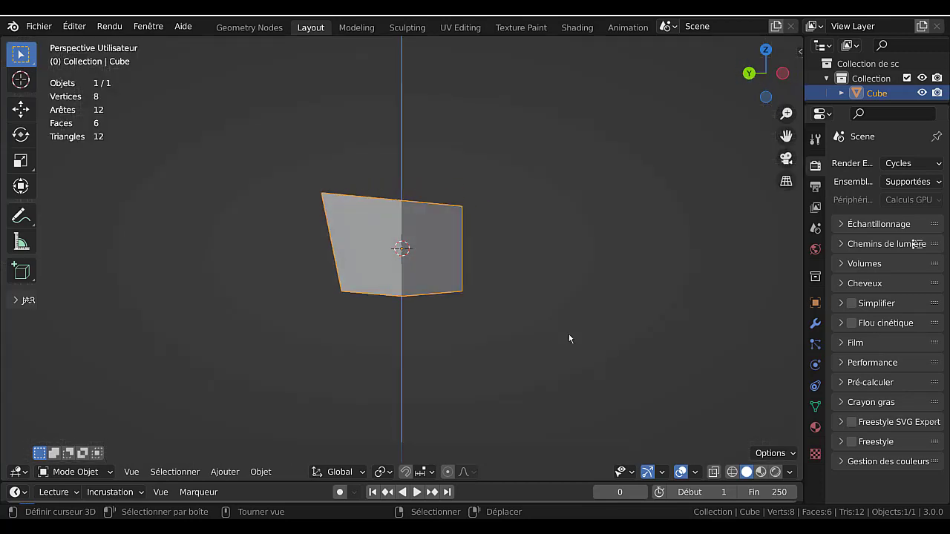
{"action": "middle_click_drag", "start_coordinate": [581, 327], "coordinate": [584, 336]}
{"action": "key", "text": "KP_6"}
{"action": "key", "text": "KP_6"}
{"action": "key", "text": "KP_6"}
{"action": "key", "text": "KP_6"}
{"action": "key", "text": "KP_6"}
{"action": "key", "text": "KP_6"}
{"action": "key", "text": "KP_6"}
{"action": "key", "text": "KP_6"}
{"action": "key", "text": "KP_6"}
{"action": "key", "text": "KP_6"}
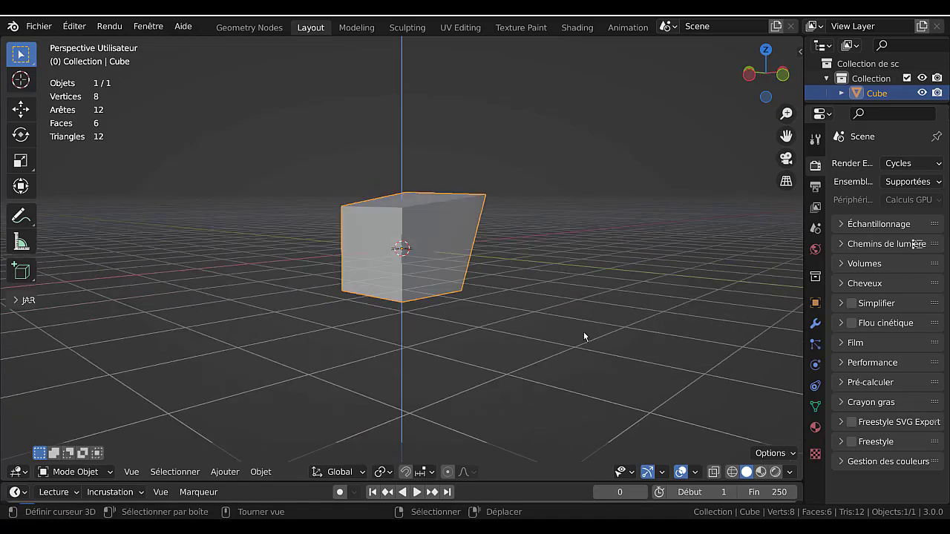
{"action": "key", "text": "KP_6"}
{"action": "key", "text": "KP_6"}
{"action": "key", "text": "KP_6"}
{"action": "key", "text": "KP_6"}
{"action": "key", "text": "KP_6"}
{"action": "key", "text": "KP_6"}
{"action": "key", "text": "KP_6"}
{"action": "key", "text": "KP_6"}
{"action": "key", "text": "KP_6"}
{"action": "key", "text": "KP_6"}
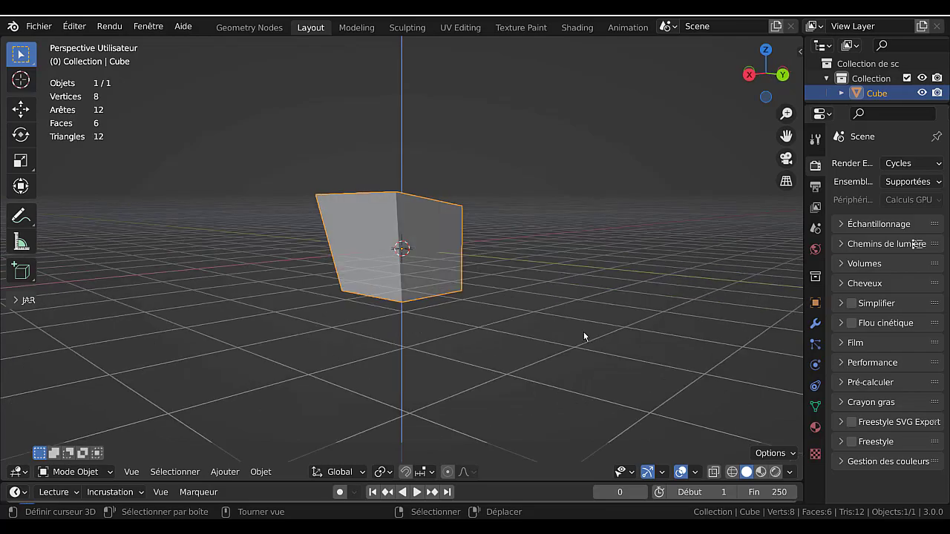
{"action": "key", "text": "KP_6"}
{"action": "key", "text": "KP_6"}
{"action": "key", "text": "KP_6"}
{"action": "key", "text": "KP_6"}
{"action": "key", "text": "KP_6"}
{"action": "key", "text": "KP_6"}
{"action": "key", "text": "KP_6"}
{"action": "key", "text": "KP_6"}
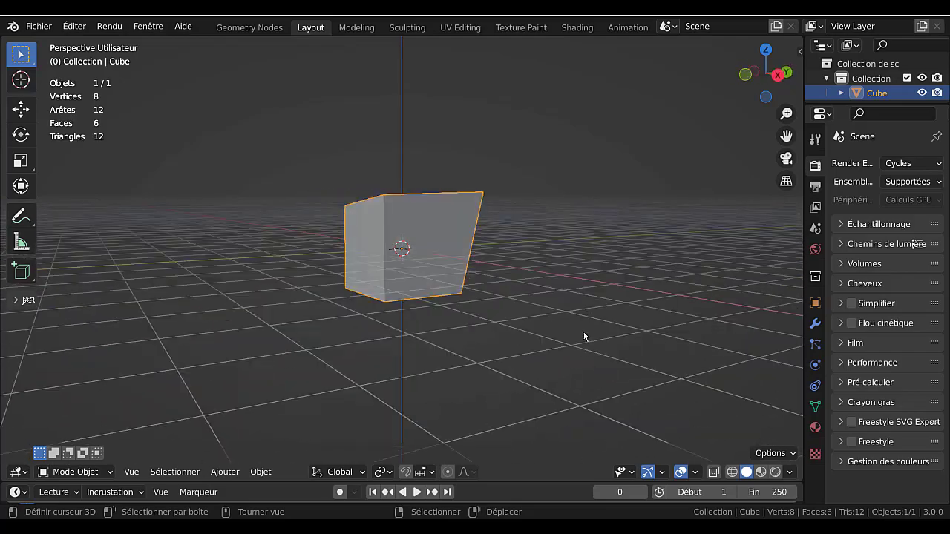
{"action": "key", "text": "KP_6"}
{"action": "key", "text": "KP_6"}
{"action": "key", "text": "KP_6"}
{"action": "key", "text": "KP_6"}
{"action": "key", "text": "KP_6"}
{"action": "key", "text": "KP_6"}
{"action": "key", "text": "KP_6"}
{"action": "key", "text": "KP_6"}
{"action": "key", "text": "KP_6"}
{"action": "key", "text": "KP_6"}
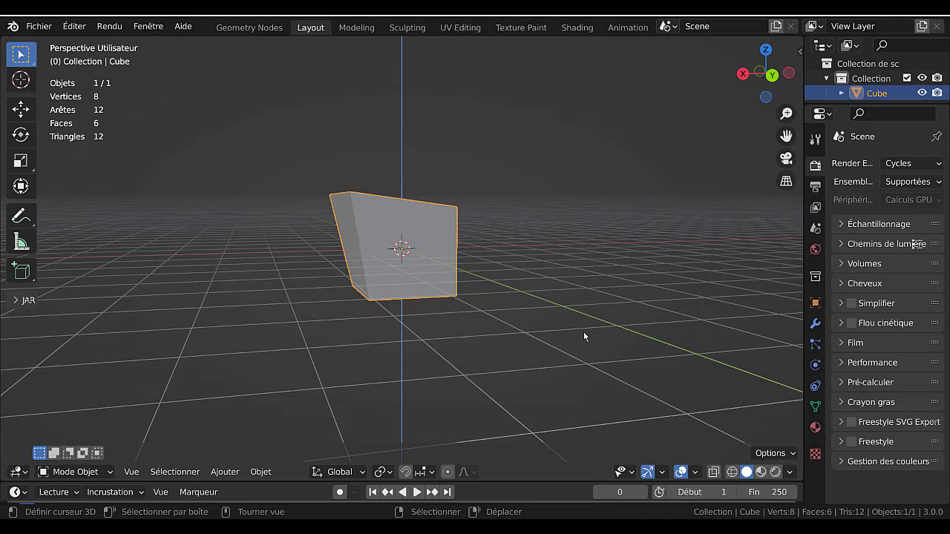
{"action": "key", "text": "KP_6"}
{"action": "key", "text": "KP_6"}
{"action": "key", "text": "KP_6"}
{"action": "key", "text": "KP_6"}
{"action": "key", "text": "KP_6"}
{"action": "key", "text": "KP_6"}
{"action": "key", "text": "KP_6"}
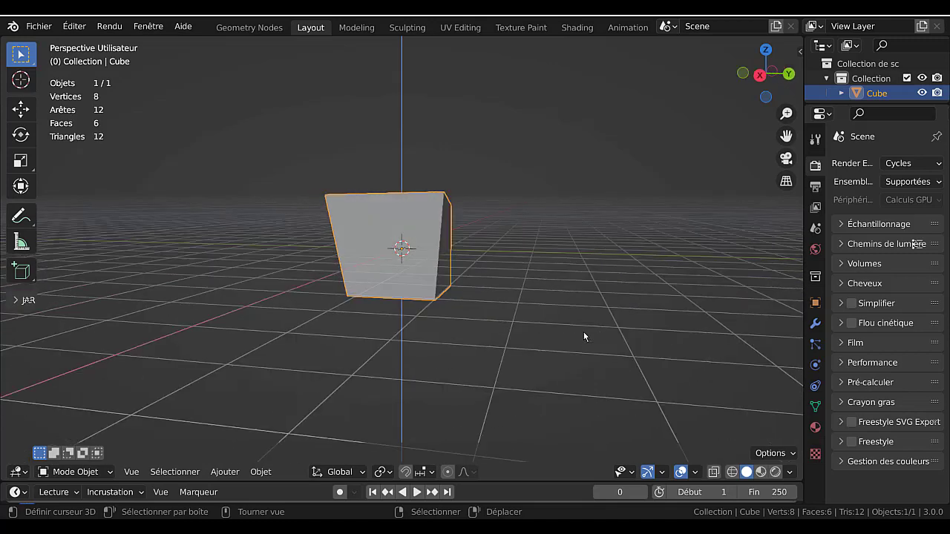
View the cube from the front, from a raised angle and its opposite side, and from the right and left orthographic views.
{"action": "key", "text": "KP_1"}
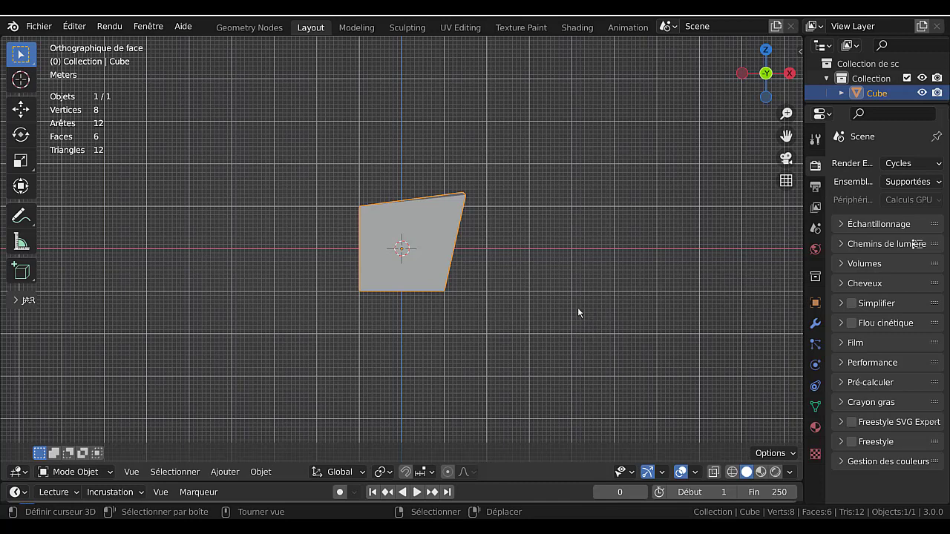
{"action": "middle_click_drag", "start_coordinate": [578, 300], "coordinate": [391, 344]}
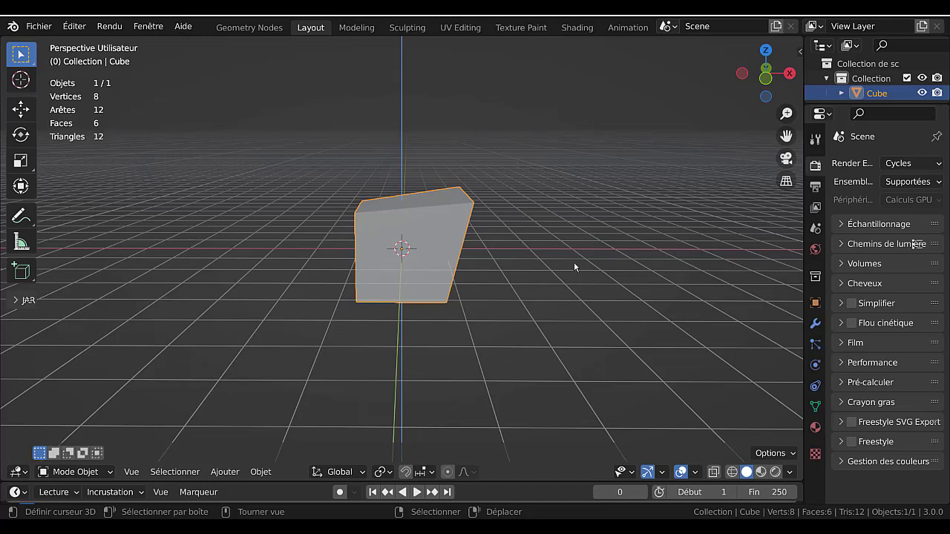
{"action": "key", "text": "KP_9"}
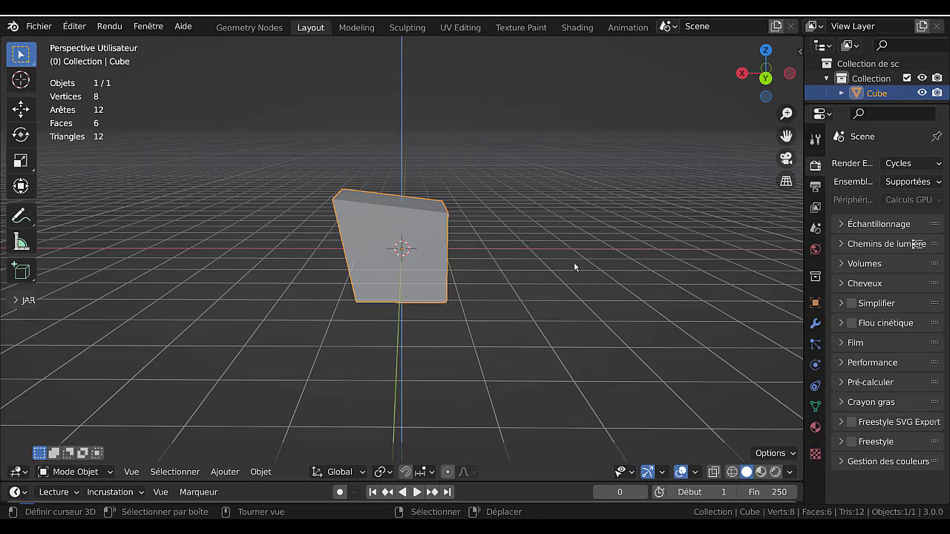
{"action": "key", "text": "KP_3"}
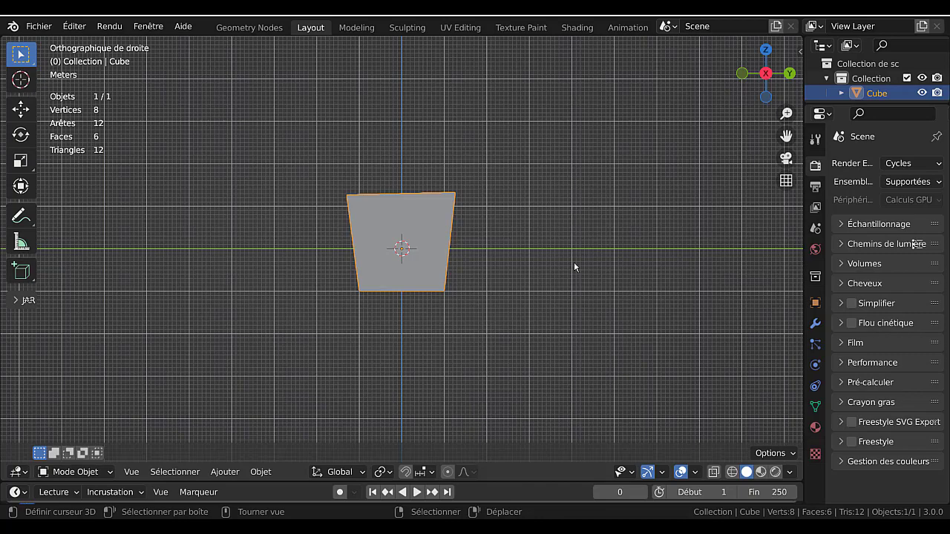
{"action": "key", "text": "ctrl+KP_3"}
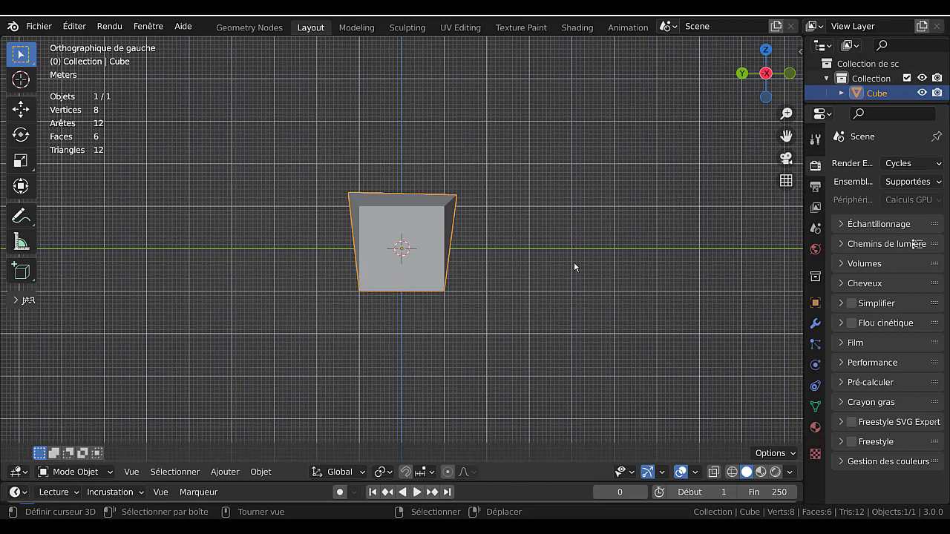
Delete the deformed cube and add a new mesh cube in its place.
{"action": "key", "text": "x"}
{"action": "left_click", "coordinate": [417, 248]}
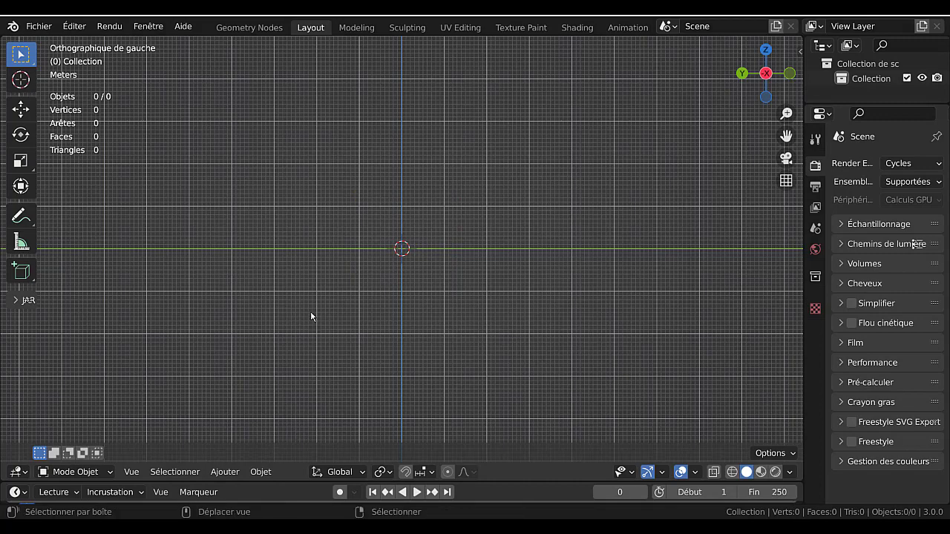
{"action": "key", "text": "shift+a"}
{"action": "mouse_move", "coordinate": [268, 226]}
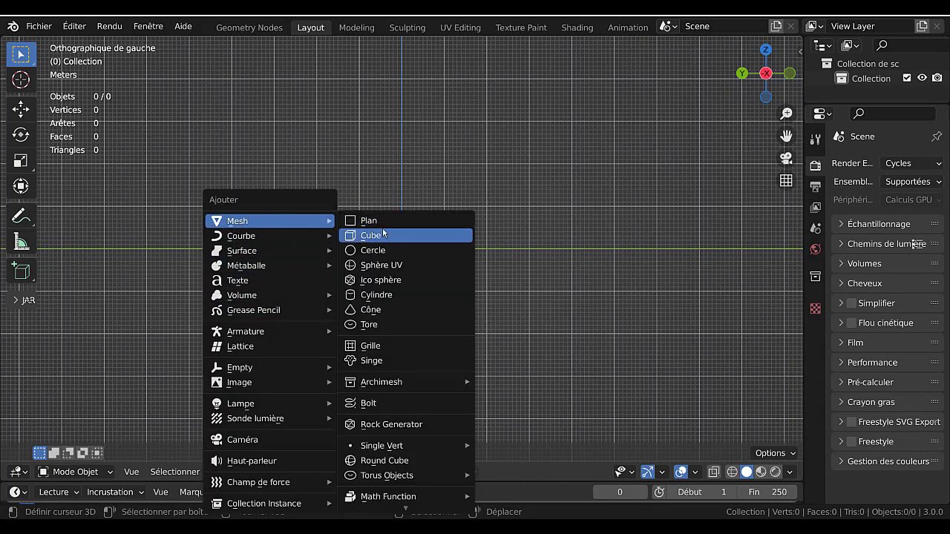
{"action": "left_click", "coordinate": [385, 236]}
In Edit Mode with face selection, inset the new cube's -X side face to leave a narrow border.
{"action": "key", "text": "Tab"}
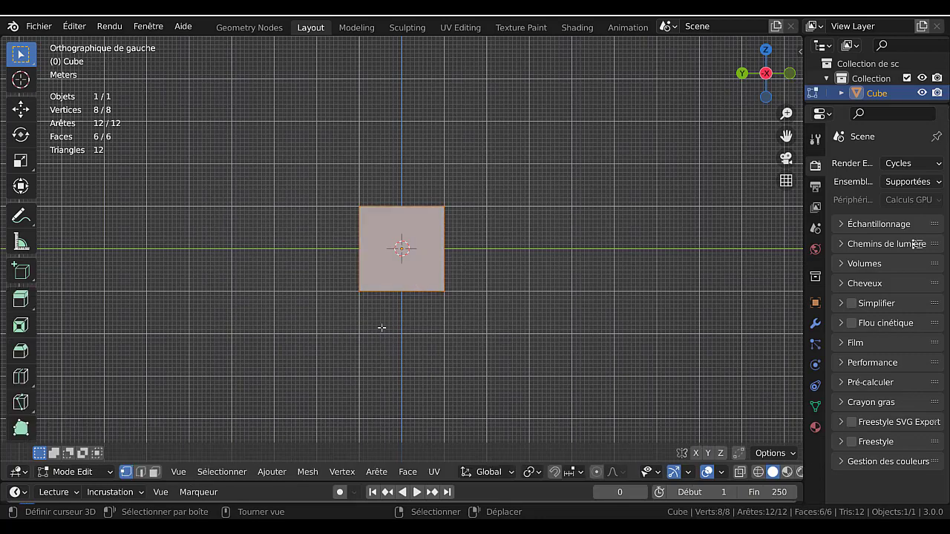
{"action": "middle_click_drag", "start_coordinate": [401, 324], "coordinate": [374, 351]}
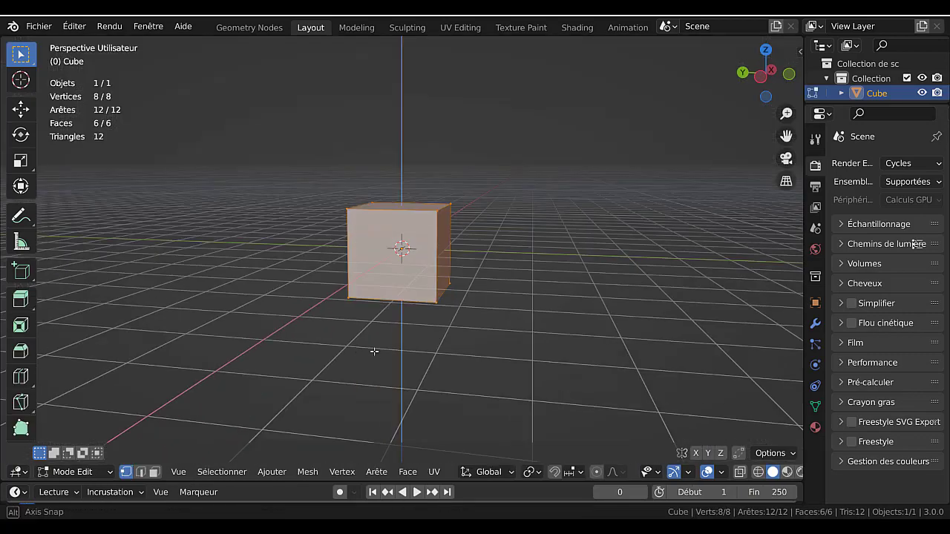
{"action": "left_click", "coordinate": [155, 472]}
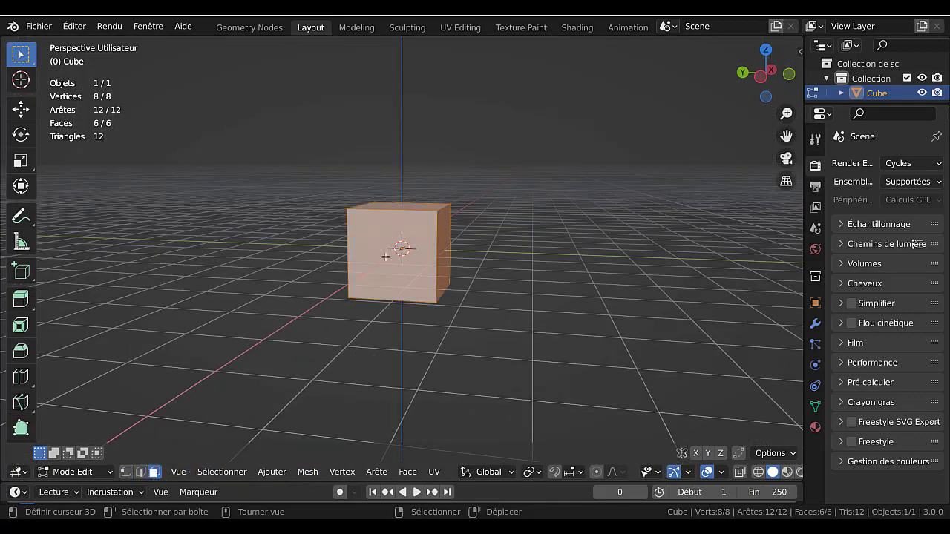
{"action": "left_click", "coordinate": [389, 253]}
{"action": "middle_click_drag", "start_coordinate": [391, 334], "coordinate": [385, 335]}
{"action": "key", "text": "i"}
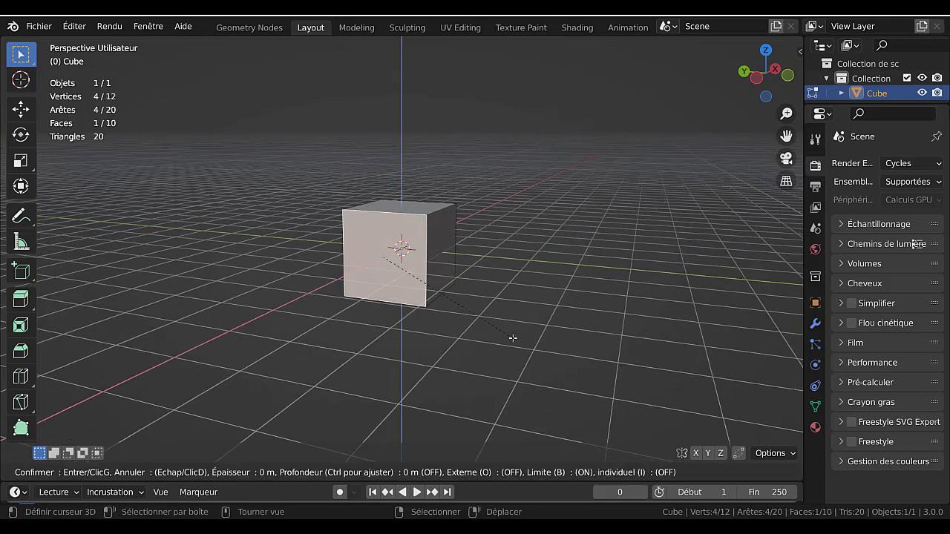
{"action": "left_click", "coordinate": [506, 319]}
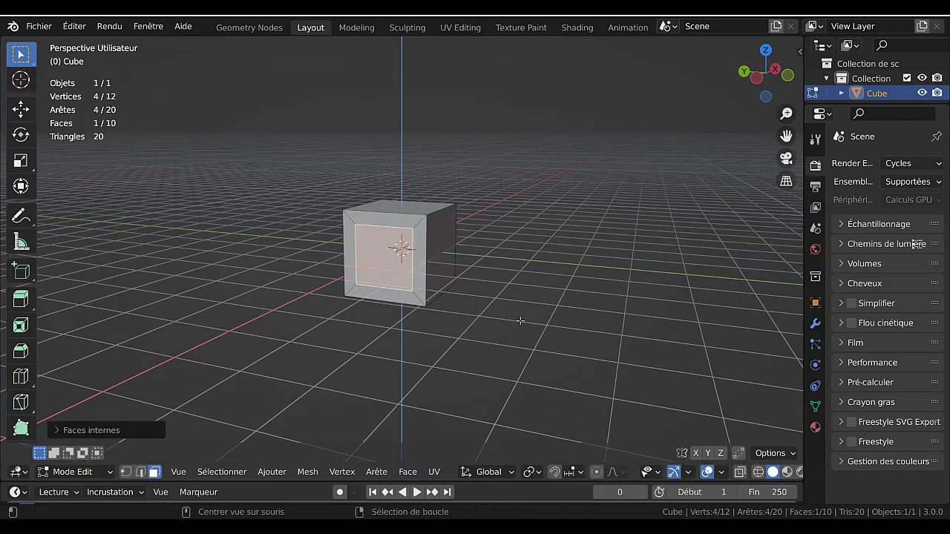
Extrude the inset face outward along its normal by about 0.7 m and return to Object Mode.
{"action": "key", "text": "alt+e"}
{"action": "left_click", "coordinate": [513, 336]}
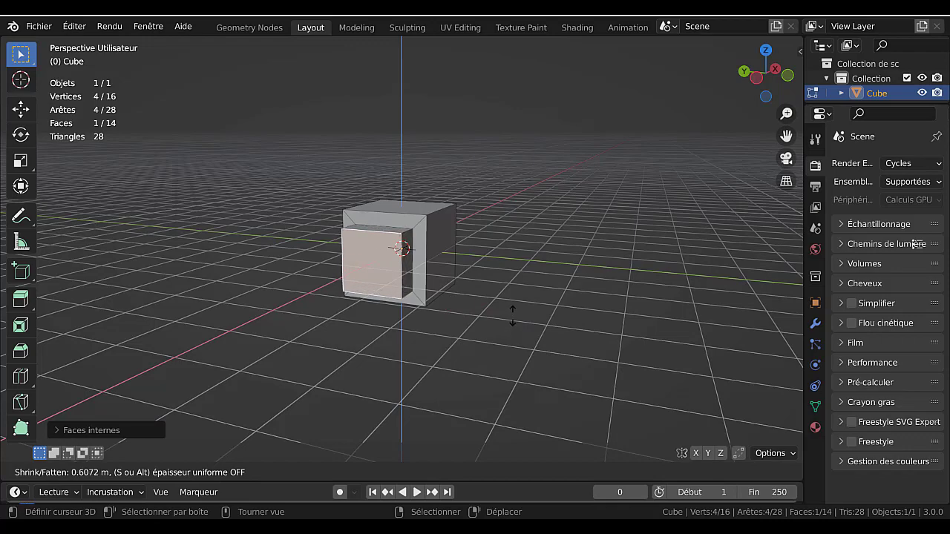
{"action": "left_click", "coordinate": [516, 312]}
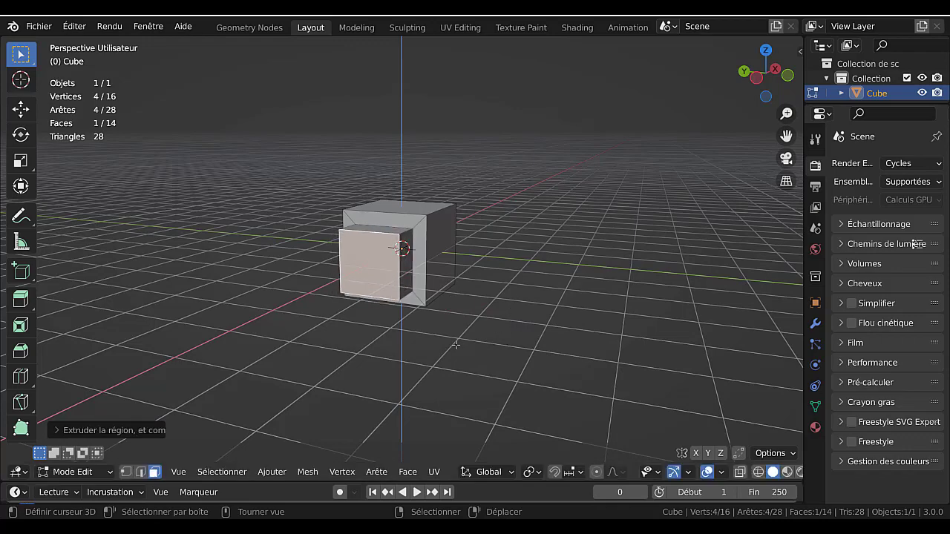
{"action": "key", "text": "Tab"}
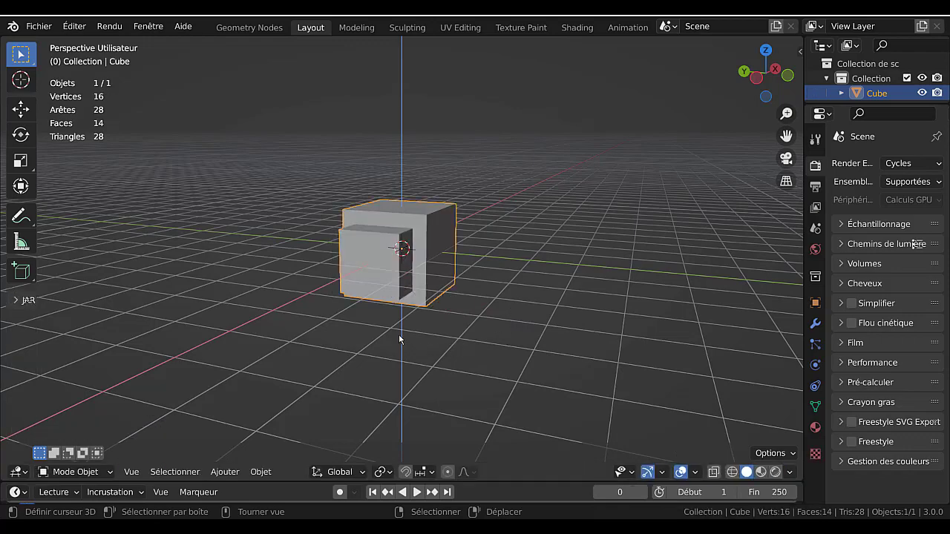
Examine the extruded cube from the front, the top, a tilted angle from above and the opposite side.
{"action": "key", "text": "KP_1"}
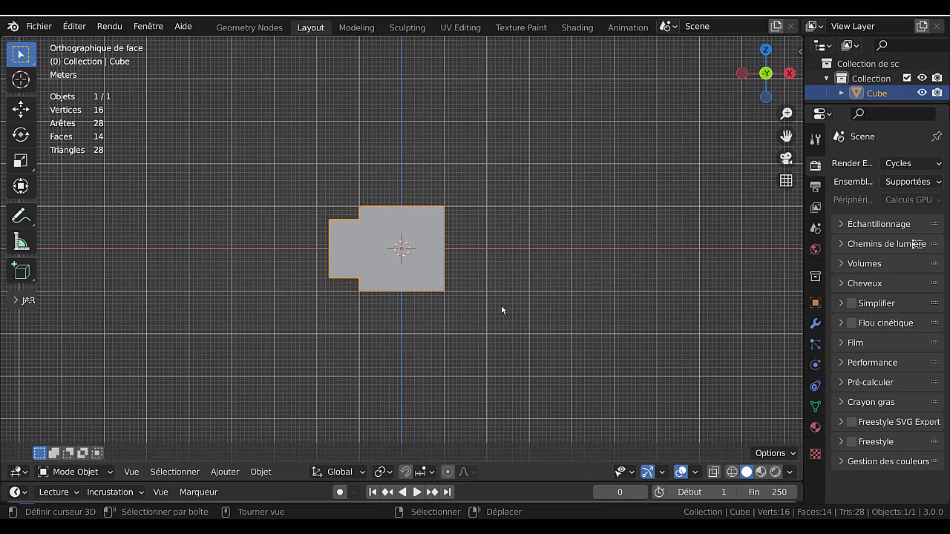
{"action": "key", "text": "KP_7"}
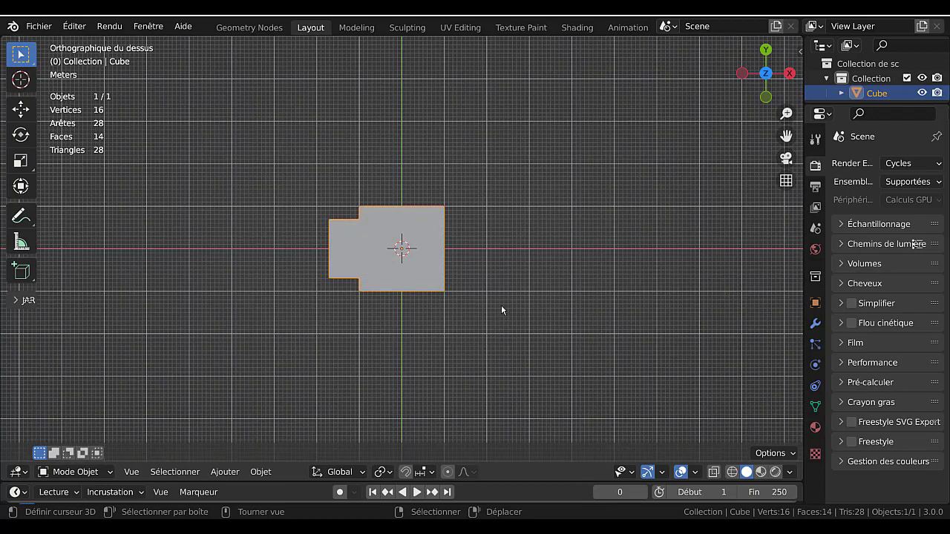
{"action": "middle_click_drag", "start_coordinate": [473, 327], "coordinate": [483, 293]}
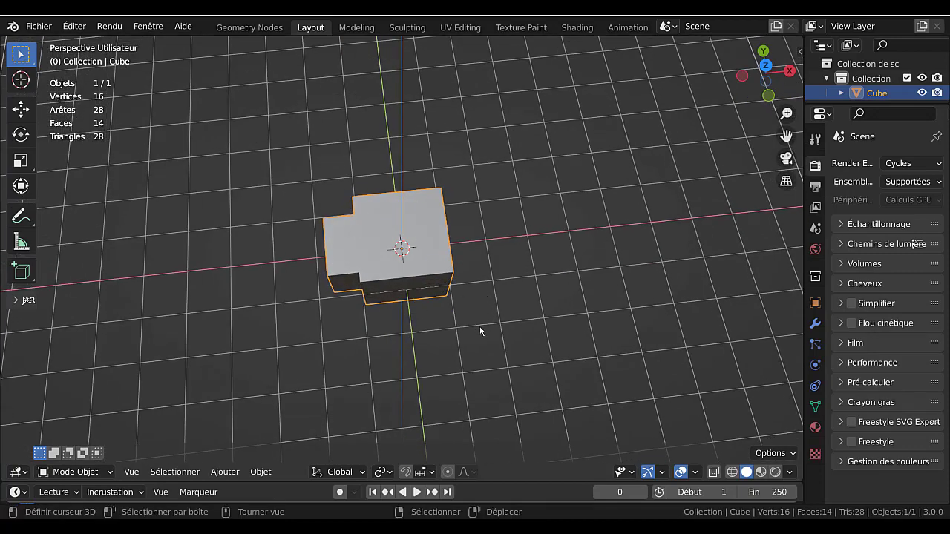
{"action": "key", "text": "KP_9"}
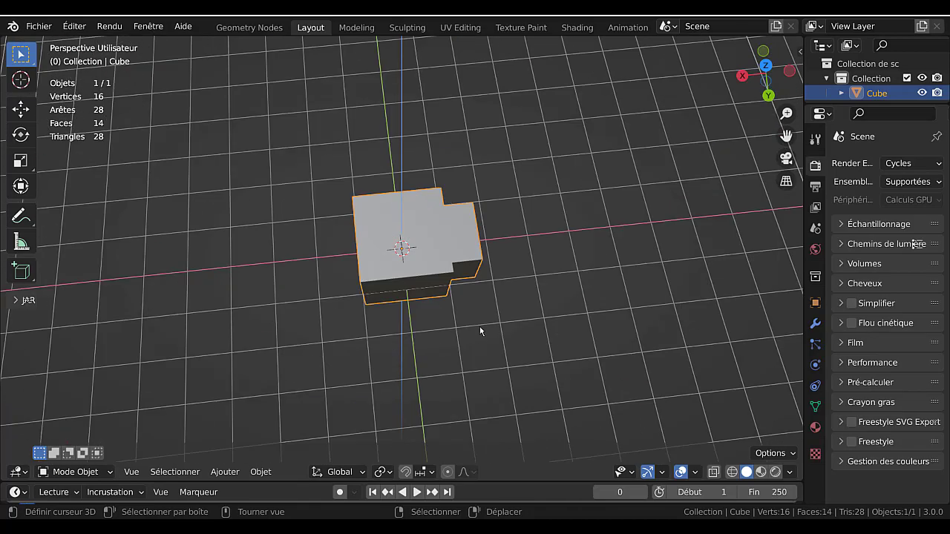
Examine the extruded cube from the top, from the bottom, tilted from above and from the opposite side.
{"action": "key", "text": "KP_7"}
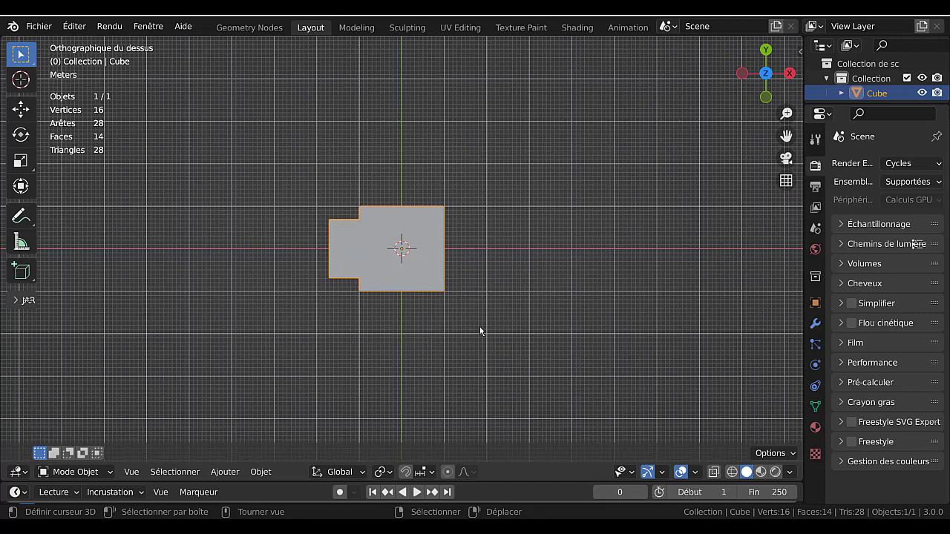
{"action": "key", "text": "ctrl+KP_7"}
{"action": "key", "text": "KP_7"}
{"action": "key", "text": "KP_9"}
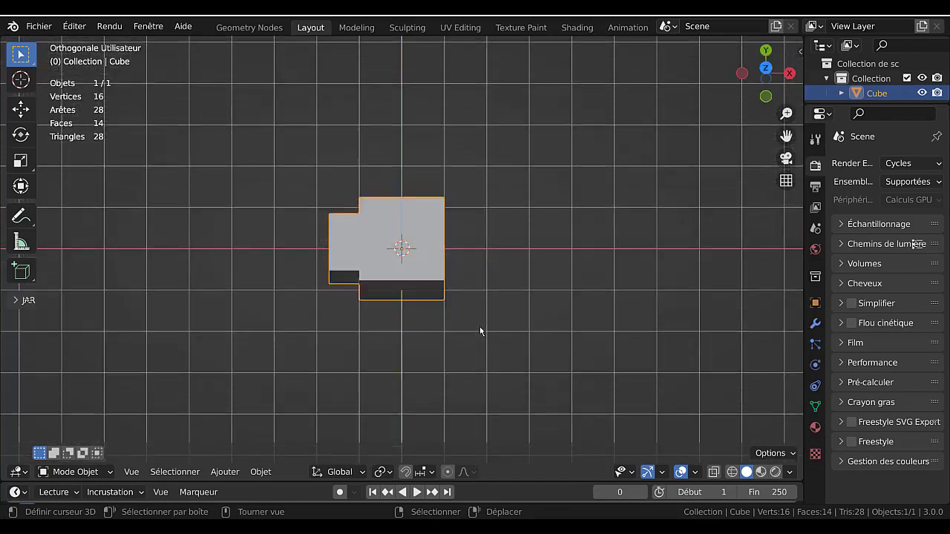
{"action": "key", "text": "KP_9"}
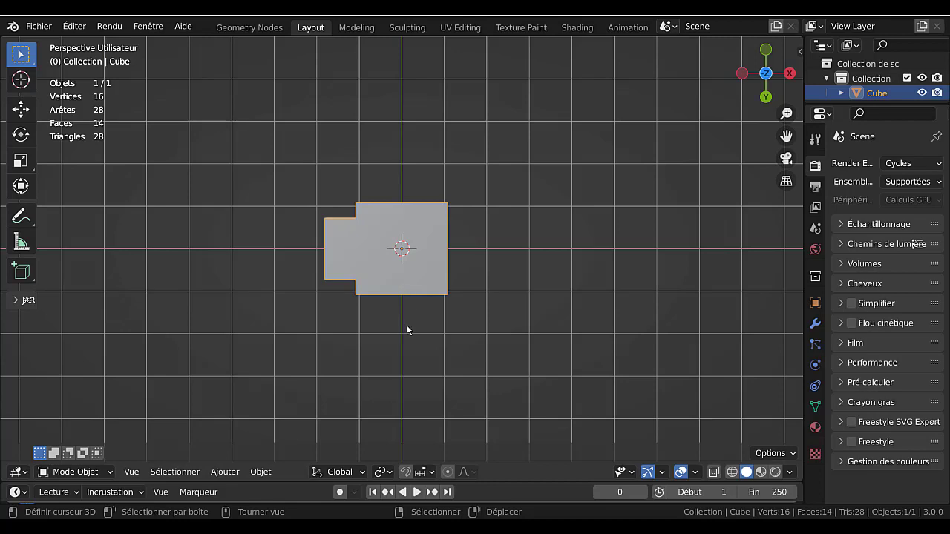
Compare the extruded cube in the right, left, front and back orthographic views.
{"action": "key", "text": "KP_3"}
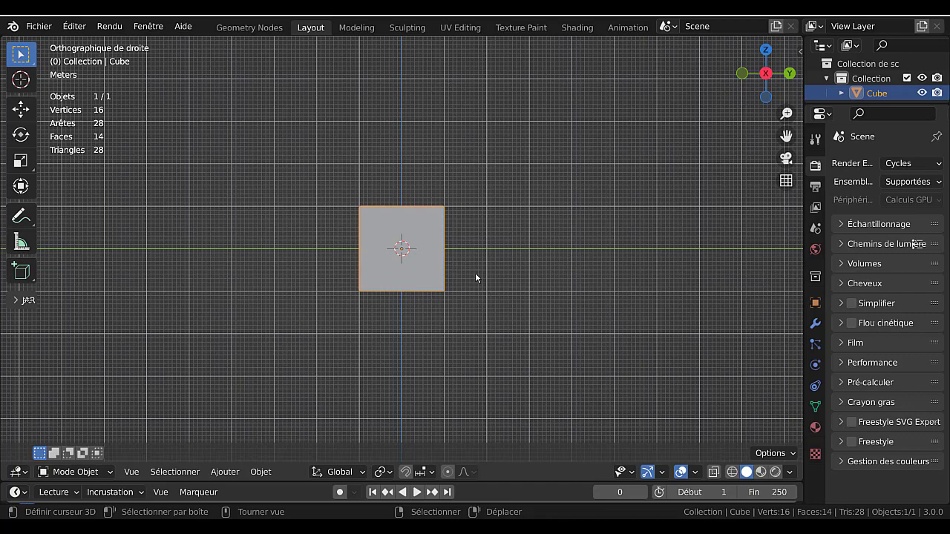
{"action": "key", "text": "ctrl+KP_3"}
{"action": "key", "text": "KP_1"}
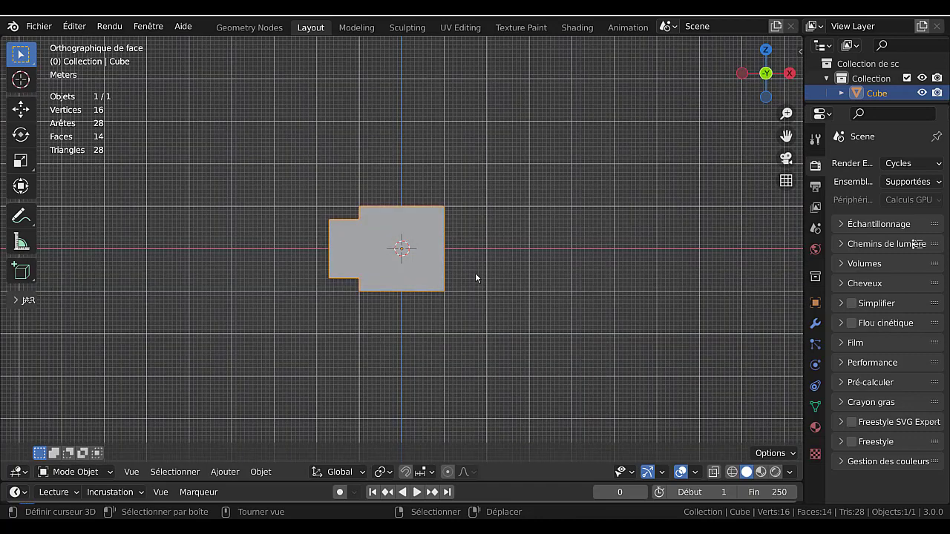
{"action": "middle_click_drag", "start_coordinate": [606, 229], "coordinate": [592, 282]}
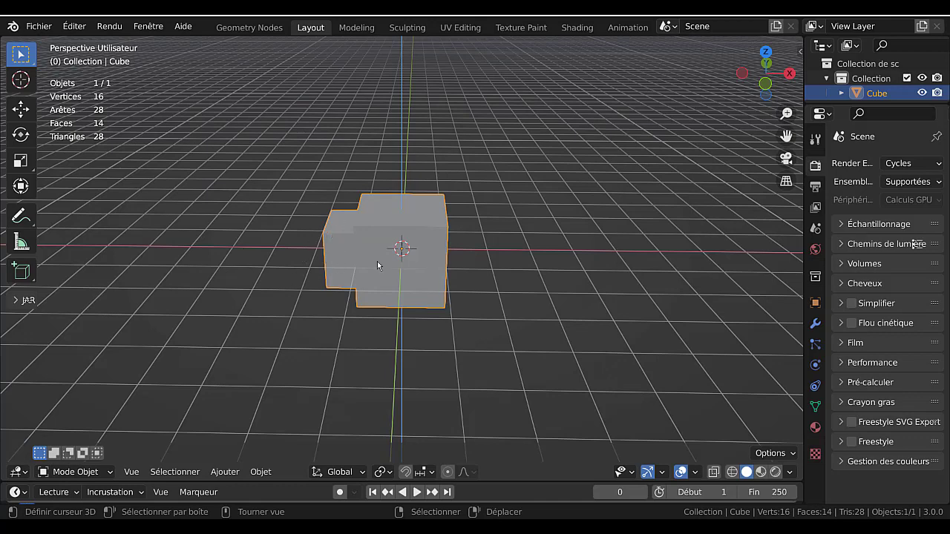
{"action": "key", "text": "KP_1"}
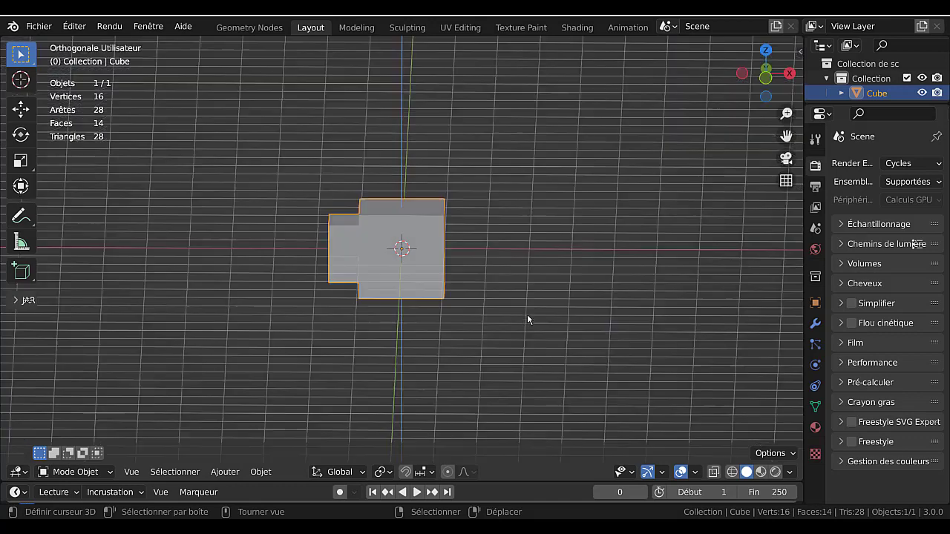
{"action": "key", "text": "ctrl+KP_1"}
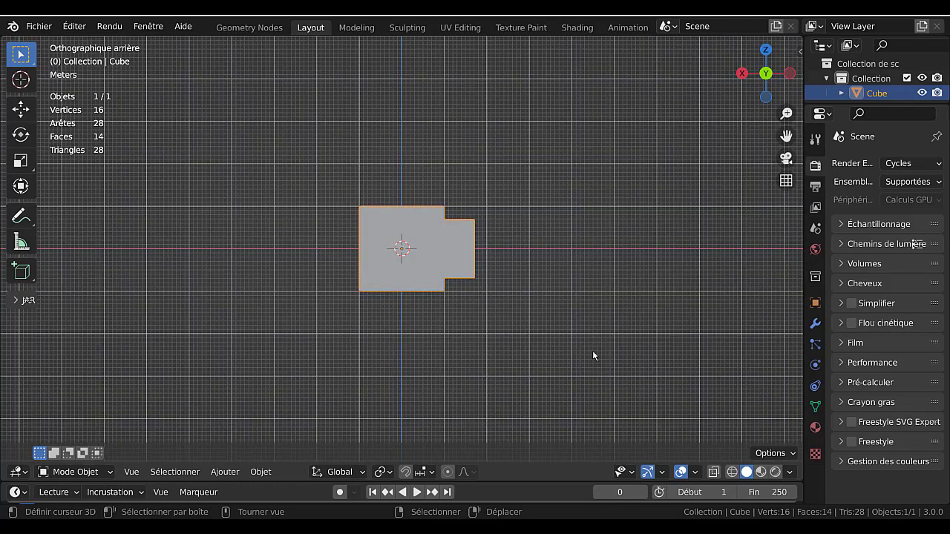
Examine the cube and its extrusion in perspective from several angles and distances, including with the cube shifted off-centre.
{"action": "middle_click_drag", "start_coordinate": [604, 275], "coordinate": [520, 315]}
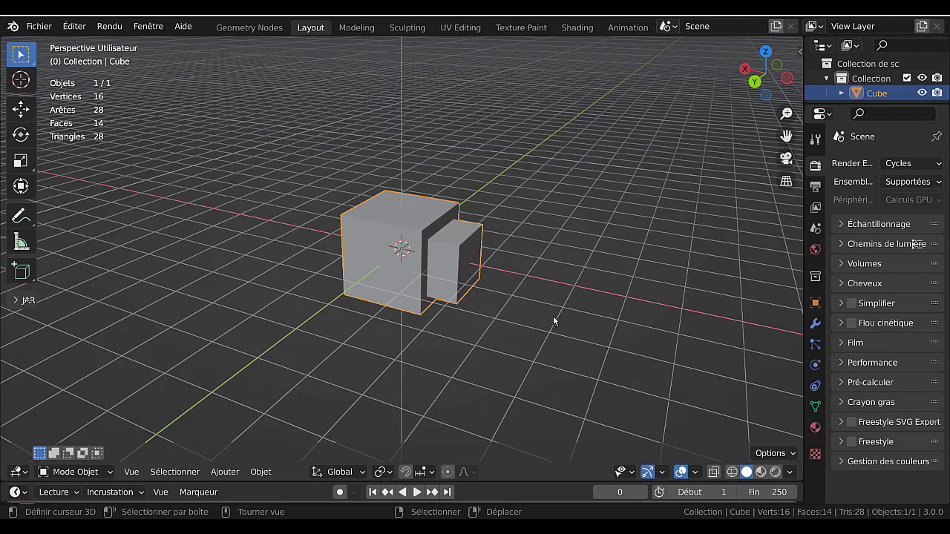
{"action": "scroll", "coordinate": [533, 325], "scroll_direction": "up", "scroll_amount": 4}
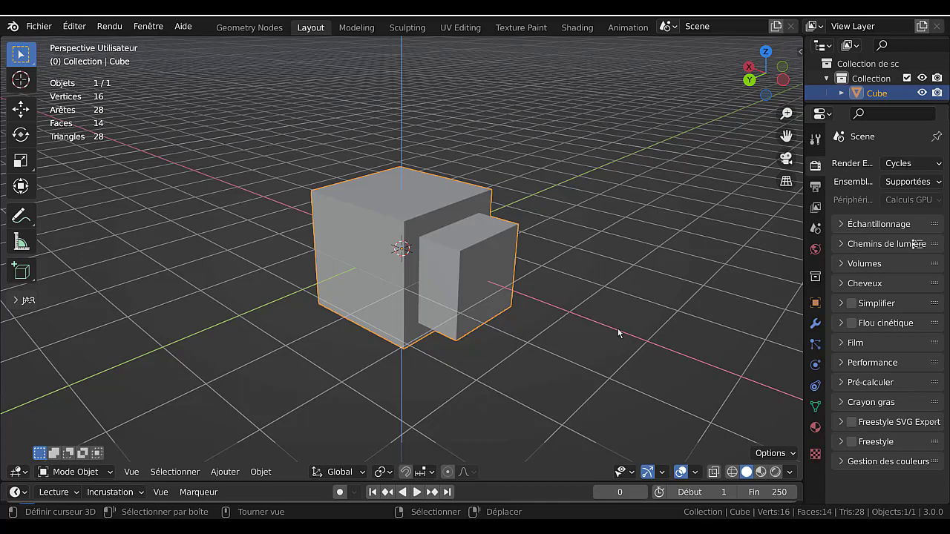
{"action": "scroll", "coordinate": [447, 354], "scroll_direction": "down", "scroll_amount": 3}
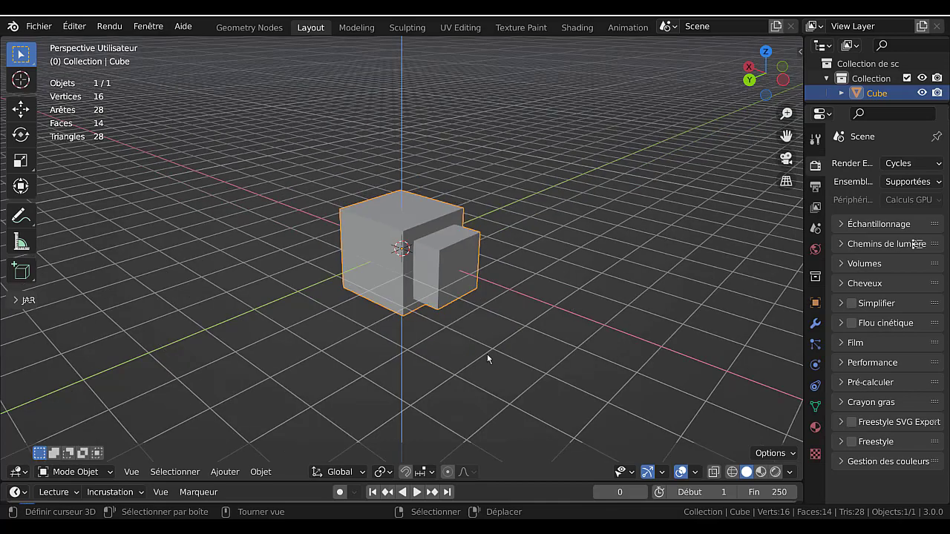
{"action": "middle_click_drag", "start_coordinate": [434, 364], "coordinate": [528, 344]}
{"action": "middle_click_drag", "start_coordinate": [576, 259], "coordinate": [357, 334]}
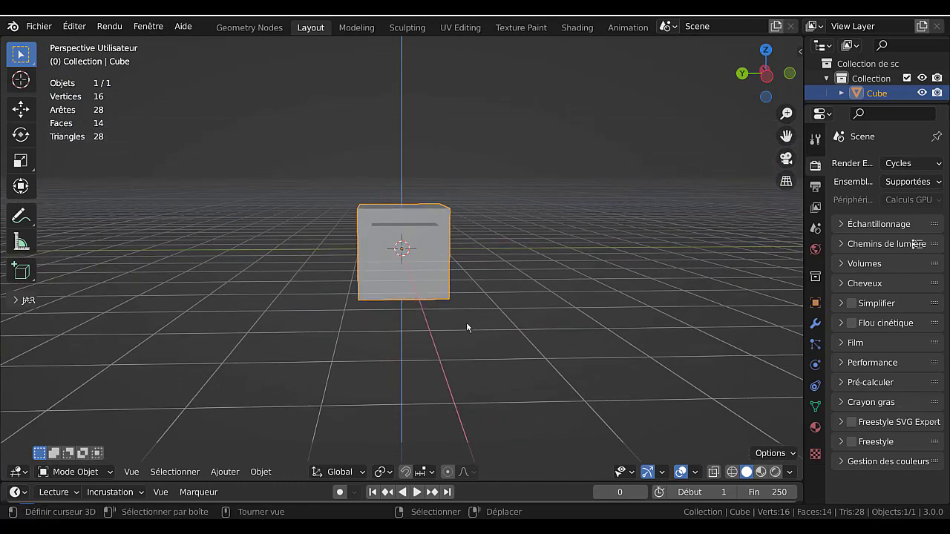
{"action": "key", "text": "shift"}
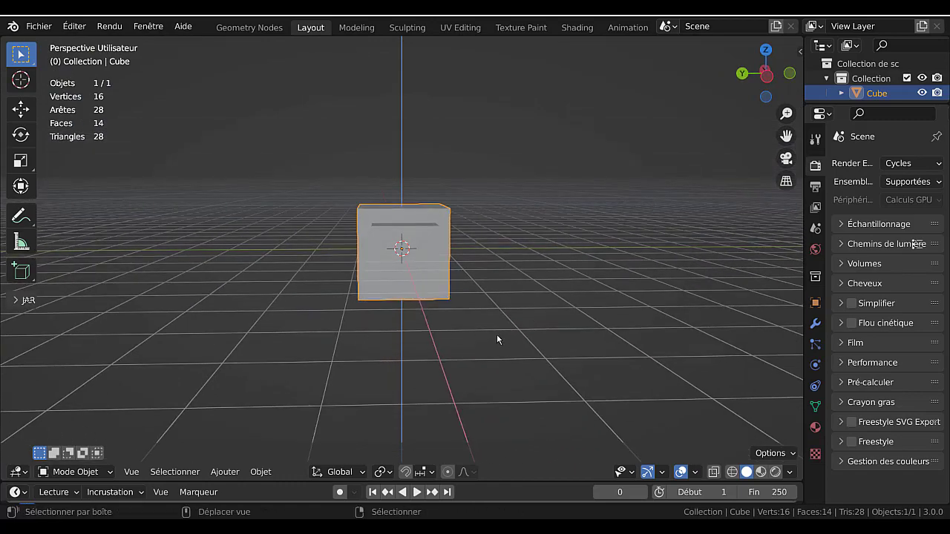
{"action": "middle_click_drag", "start_coordinate": [237, 329], "coordinate": [201, 325]}
{"action": "mouse_move", "coordinate": [324, 345]}
{"action": "middle_mouse_down"}
{"action": "mouse_move", "coordinate": [396, 218]}
{"action": "mouse_move", "coordinate": [368, 398]}
{"action": "mouse_move", "coordinate": [141, 392]}
{"action": "mouse_move", "coordinate": [495, 379]}
{"action": "mouse_move", "coordinate": [325, 370]}
{"action": "mouse_move", "coordinate": [356, 365]}
{"action": "mouse_move", "coordinate": [307, 356]}
{"action": "mouse_move", "coordinate": [379, 334]}
{"action": "mouse_move", "coordinate": [365, 342]}
{"action": "mouse_move", "coordinate": [377, 318]}
{"action": "mouse_move", "coordinate": [382, 369]}
{"action": "mouse_move", "coordinate": [444, 324]}
{"action": "mouse_move", "coordinate": [265, 369]}
{"action": "mouse_move", "coordinate": [498, 269]}
{"action": "mouse_move", "coordinate": [365, 373]}
{"action": "mouse_move", "coordinate": [420, 319]}
{"action": "mouse_move", "coordinate": [272, 353]}
{"action": "mouse_move", "coordinate": [244, 371]}
{"action": "mouse_move", "coordinate": [547, 354]}
{"action": "mouse_move", "coordinate": [284, 354]}
{"action": "mouse_move", "coordinate": [315, 360]}
{"action": "middle_mouse_up"}
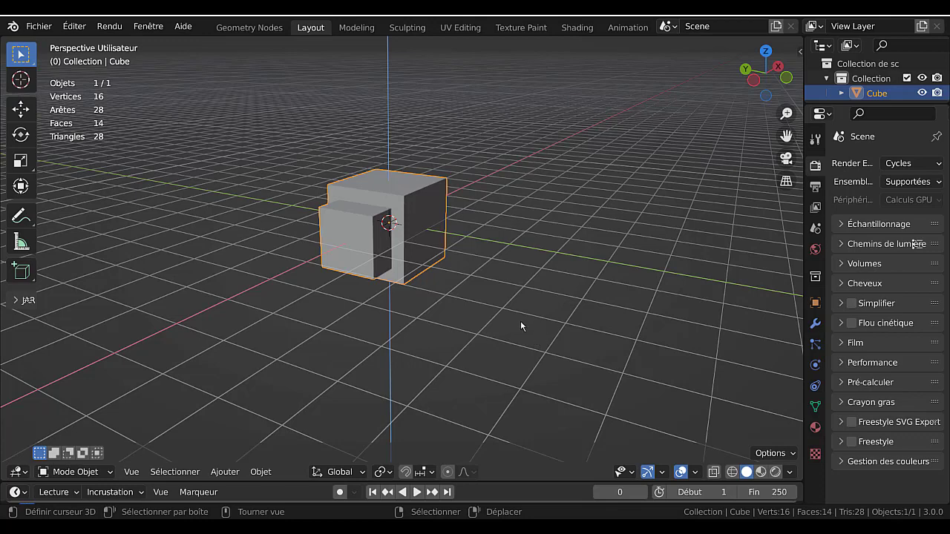
Deselect everything and reselect the extruded cube.
{"action": "scroll", "coordinate": [478, 282], "scroll_direction": "up", "scroll_amount": 2}
{"action": "scroll", "coordinate": [485, 302], "scroll_direction": "down", "scroll_amount": 1}
{"action": "key", "text": "alt+a"}
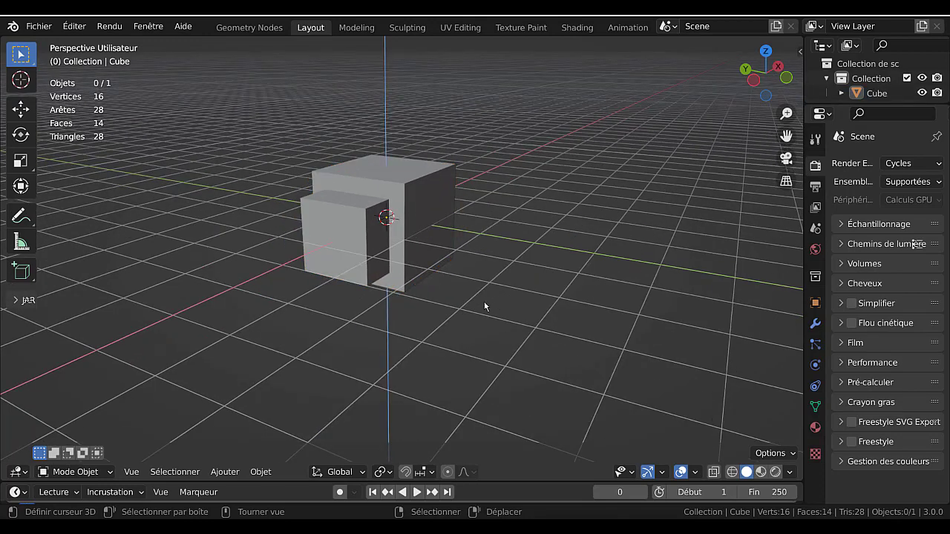
{"action": "key", "text": "a"}
Examine the cube up close and from farther away, from both sides of the extruded block.
{"action": "scroll", "coordinate": [476, 375], "scroll_direction": "up", "scroll_amount": 8}
{"action": "scroll", "coordinate": [475, 374], "scroll_direction": "down", "scroll_amount": 7}
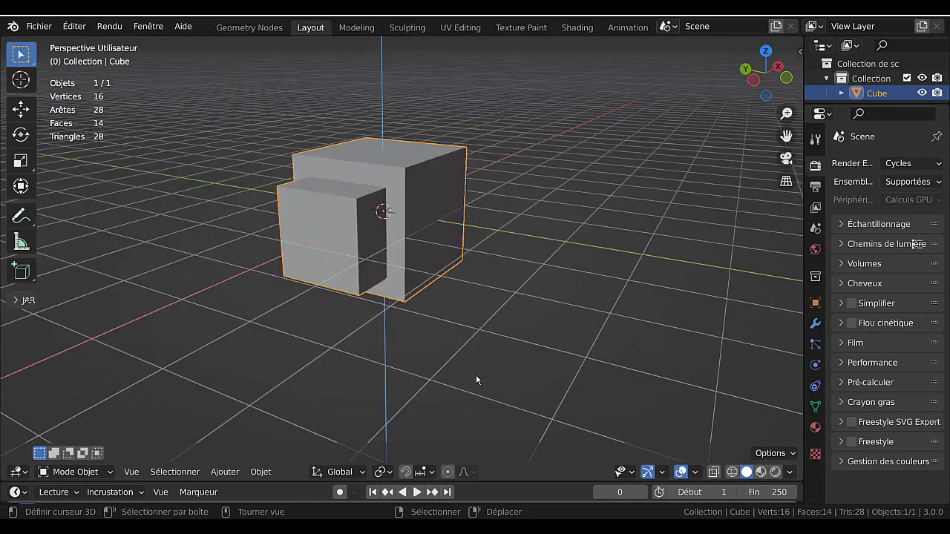
{"action": "scroll", "coordinate": [476, 379], "scroll_direction": "up", "scroll_amount": 7}
{"action": "scroll", "coordinate": [477, 379], "scroll_direction": "down", "scroll_amount": 7}
{"action": "scroll", "coordinate": [477, 378], "scroll_direction": "up", "scroll_amount": 3}
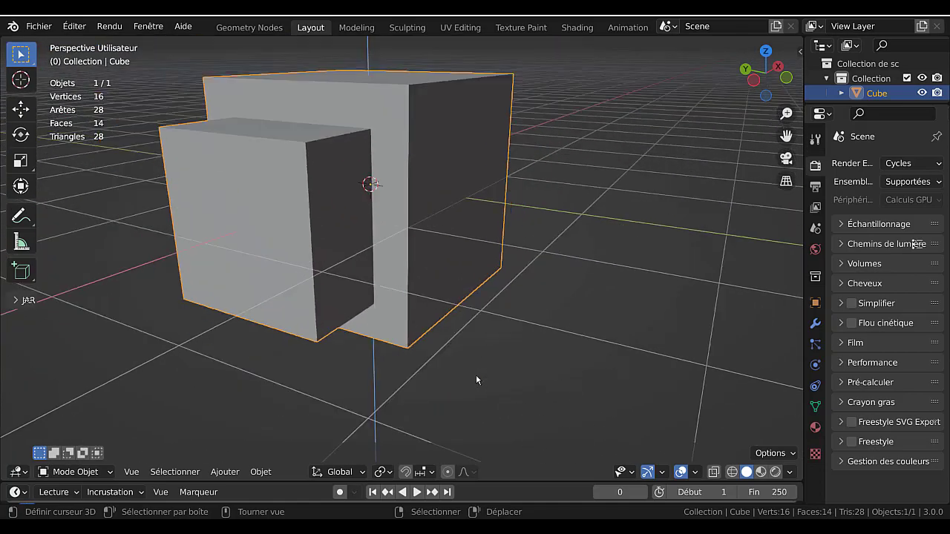
{"action": "scroll", "coordinate": [476, 379], "scroll_direction": "down", "scroll_amount": 3}
{"action": "middle_click_drag", "start_coordinate": [321, 361], "coordinate": [477, 361]}
{"action": "scroll", "coordinate": [472, 371], "scroll_direction": "up", "scroll_amount": 5}
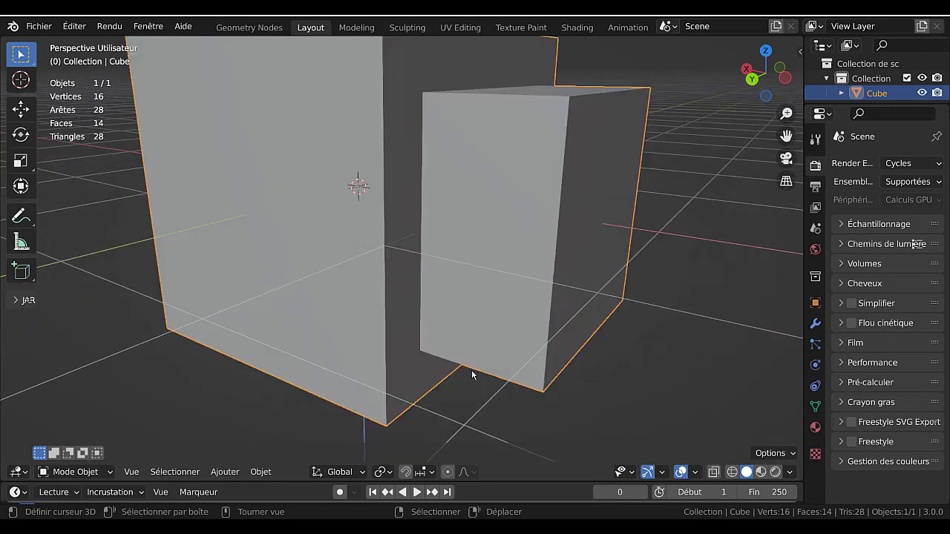
{"action": "scroll", "coordinate": [471, 375], "scroll_direction": "down", "scroll_amount": 6}
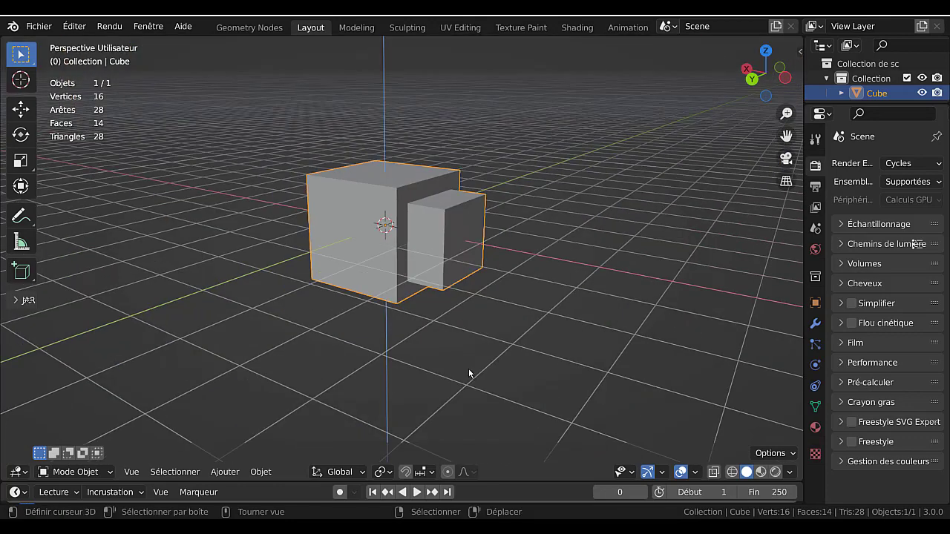
{"action": "scroll", "coordinate": [470, 371], "scroll_direction": "up", "scroll_amount": 1}
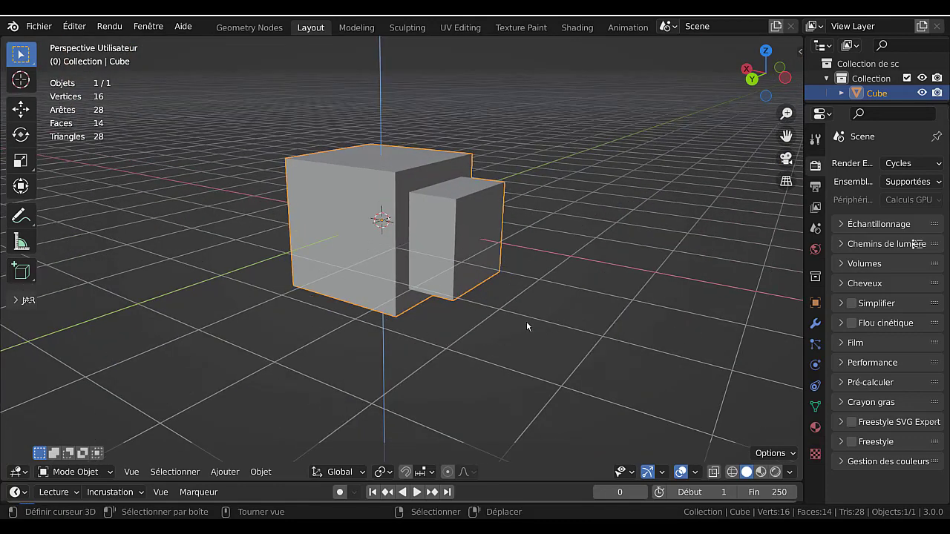
Examine the cube by orbiting, panning and zooming with the viewport navigation gizmos, finishing with the cube near the centre.
{"action": "middle_click_drag", "start_coordinate": [574, 323], "coordinate": [593, 280]}
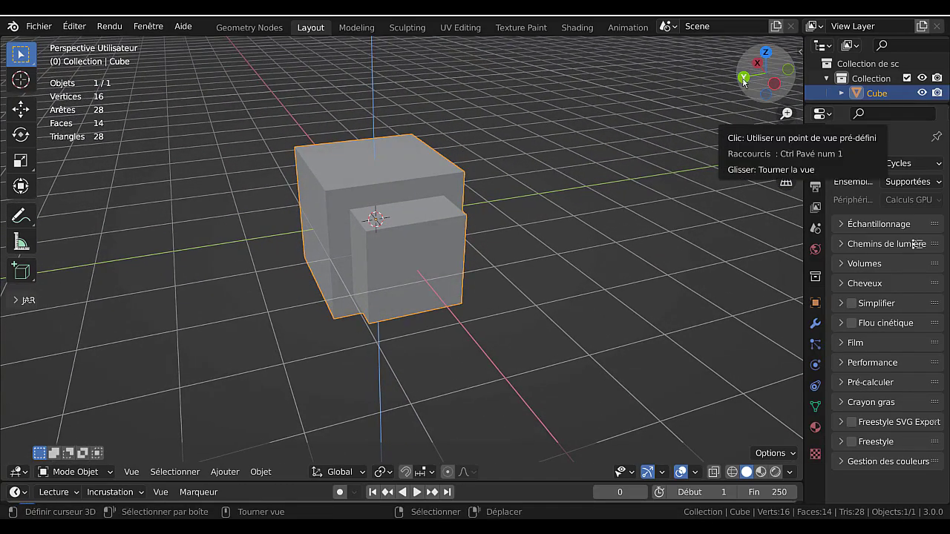
{"action": "left_click_drag", "start_coordinate": [743, 81], "coordinate": [776, 63]}
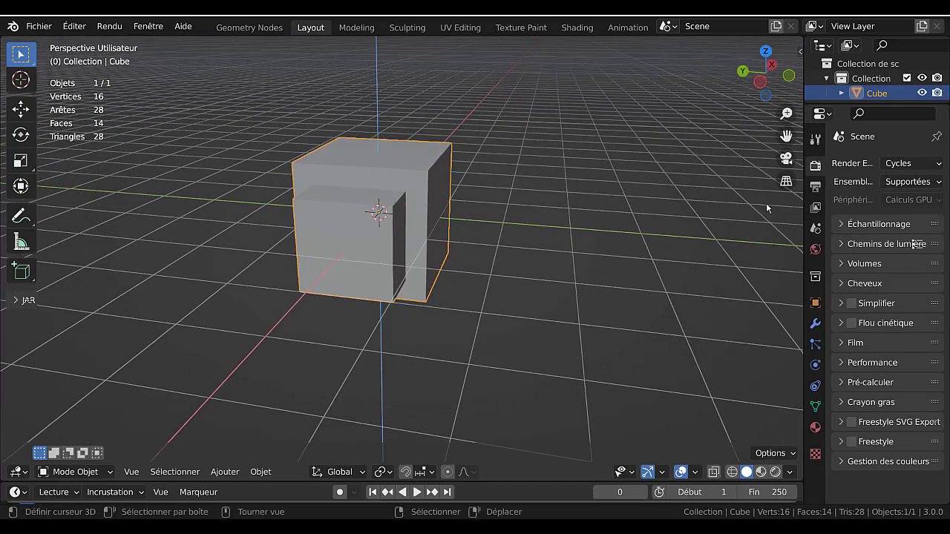
{"action": "left_click_drag", "start_coordinate": [786, 137], "coordinate": [651, 193]}
{"action": "scroll", "coordinate": [560, 218], "scroll_direction": "down", "scroll_amount": 9}
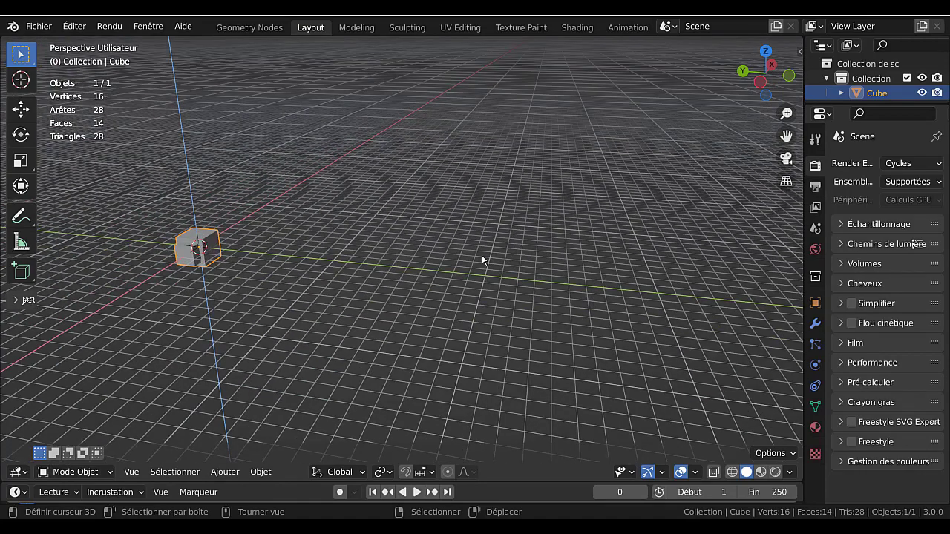
{"action": "middle_click_drag", "start_coordinate": [457, 258], "coordinate": [617, 244], "text": "shift"}
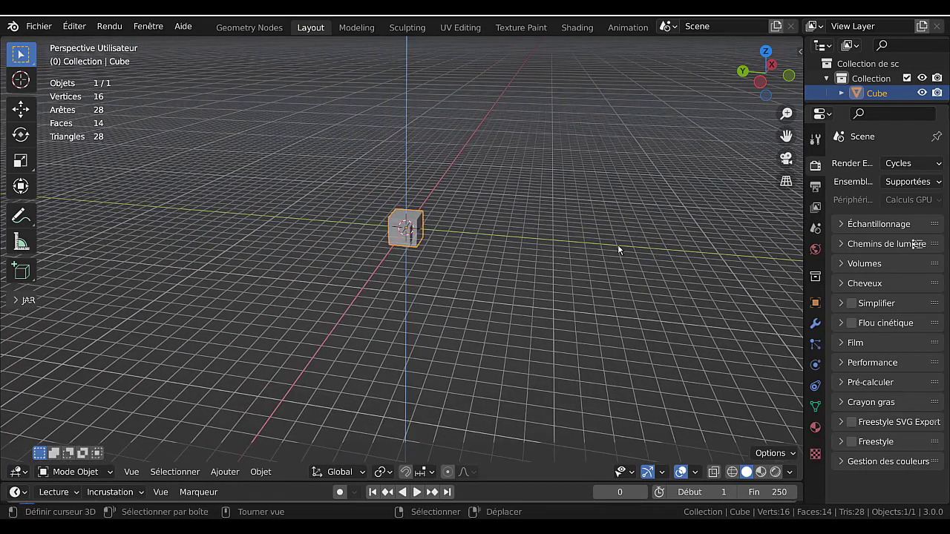
{"action": "mouse_move", "coordinate": [785, 136]}
{"action": "left_mouse_down"}
{"action": "mouse_move", "coordinate": [669, 147]}
{"action": "mouse_move", "coordinate": [701, 156]}
{"action": "mouse_move", "coordinate": [715, 103]}
{"action": "mouse_move", "coordinate": [766, 256]}
{"action": "mouse_move", "coordinate": [765, 161]}
{"action": "mouse_move", "coordinate": [837, 183]}
{"action": "mouse_move", "coordinate": [793, 119]}
{"action": "left_mouse_up"}
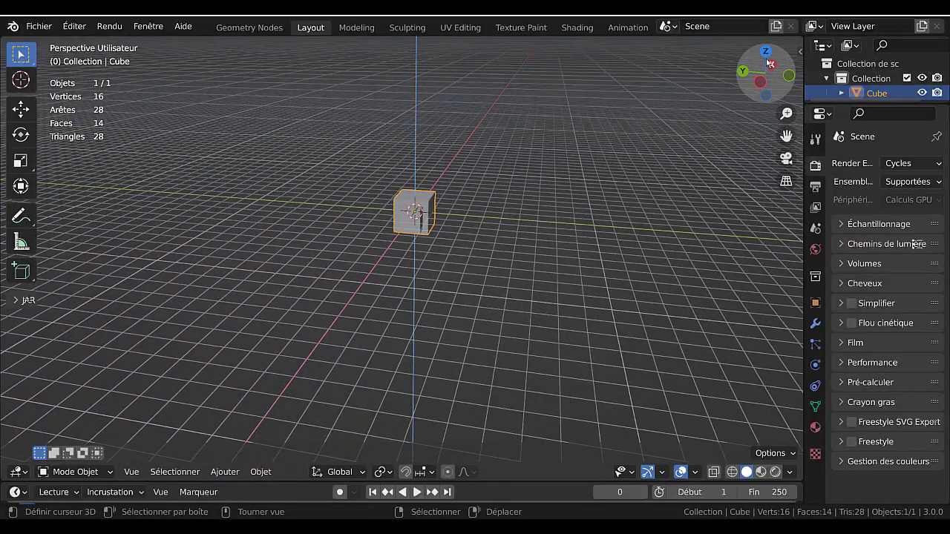
{"action": "left_click_drag", "start_coordinate": [769, 64], "coordinate": [623, 200]}
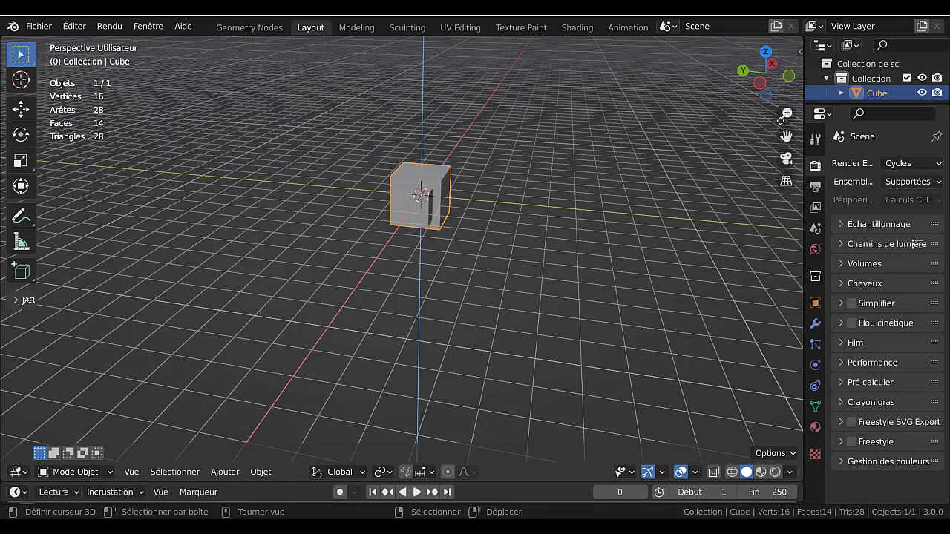
Deselect the cube and view it from farther away and up close.
{"action": "left_click_drag", "start_coordinate": [451, 222], "coordinate": [518, 202]}
{"action": "scroll", "coordinate": [401, 249], "scroll_direction": "down", "scroll_amount": 7}
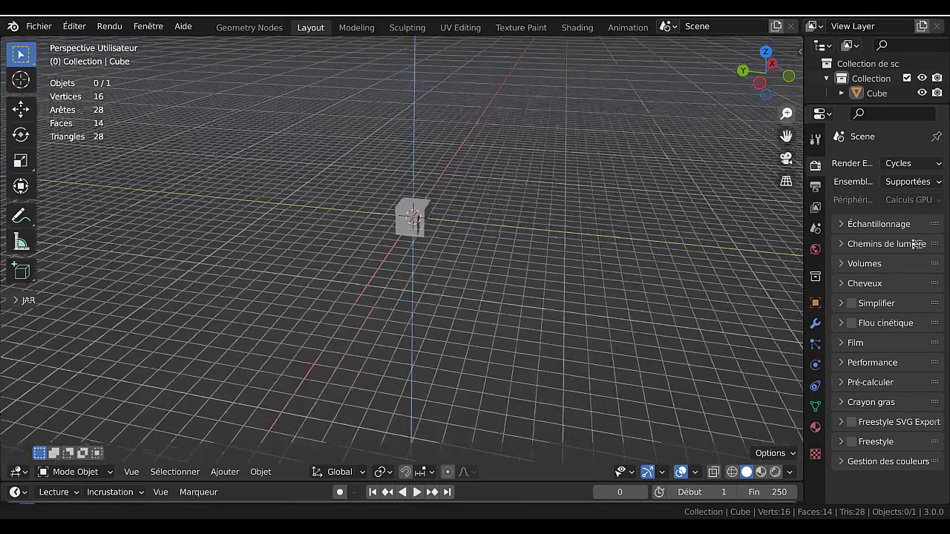
{"action": "scroll", "coordinate": [401, 250], "scroll_direction": "up", "scroll_amount": 8}
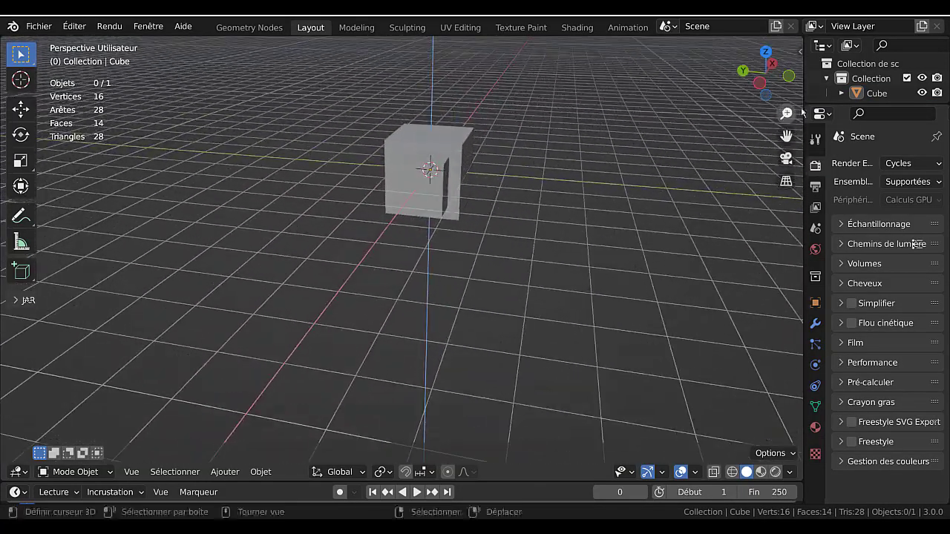
{"action": "mouse_move", "coordinate": [786, 114]}
{"action": "left_mouse_down"}
{"action": "mouse_move", "coordinate": [786, 170]}
{"action": "mouse_move", "coordinate": [786, 101]}
{"action": "left_mouse_up"}
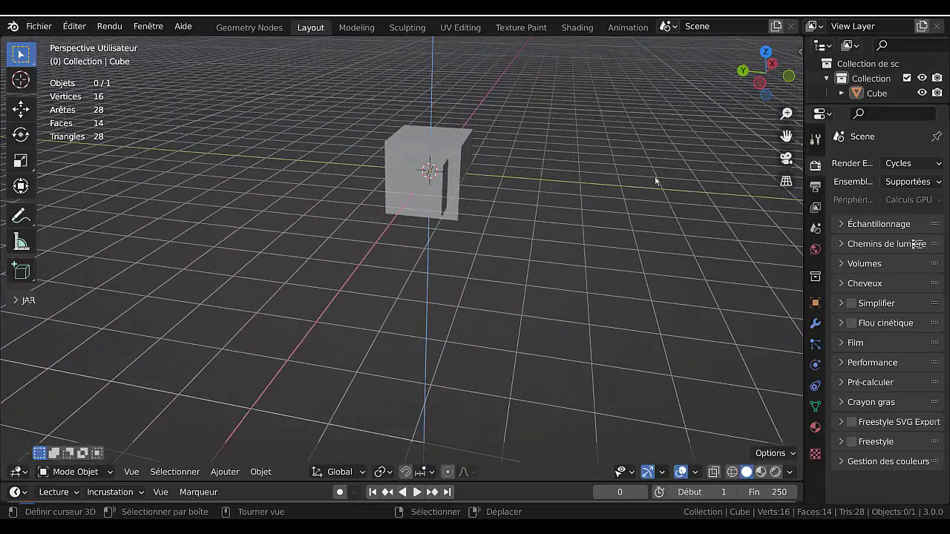
Examine the deselected cube from lower and more sideways angles at near and far distances.
{"action": "middle_click_drag", "start_coordinate": [620, 182], "coordinate": [570, 235]}
{"action": "scroll", "coordinate": [570, 235], "scroll_direction": "up", "scroll_amount": 2}
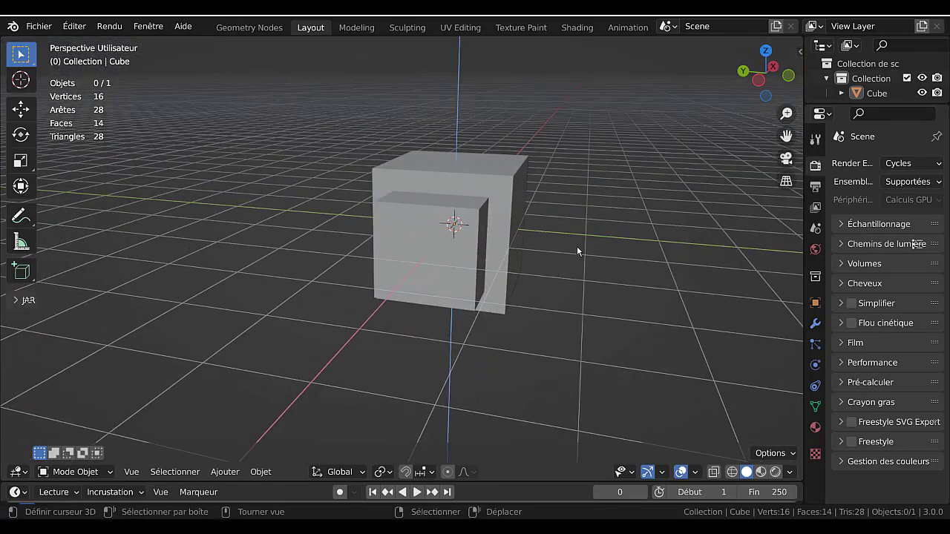
{"action": "scroll", "coordinate": [582, 231], "scroll_direction": "down", "scroll_amount": 2}
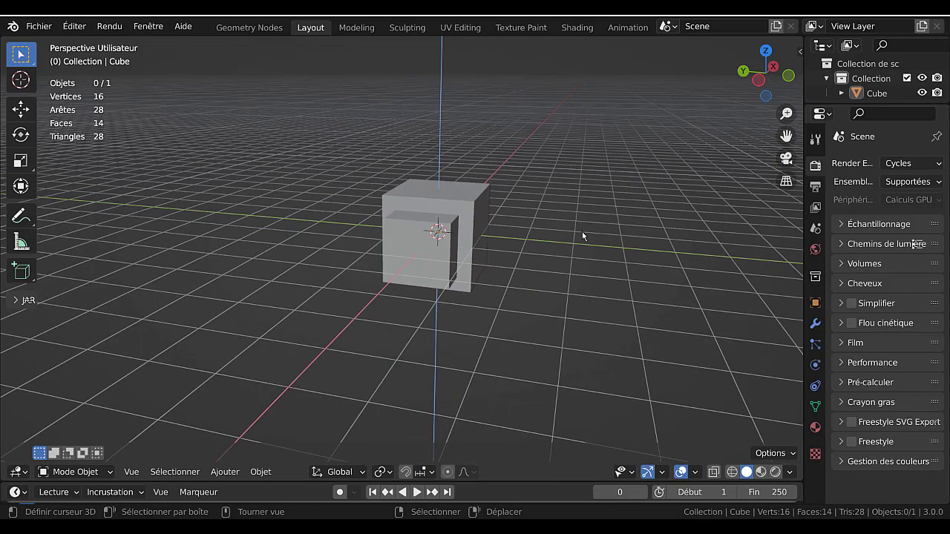
{"action": "middle_click_drag", "start_coordinate": [588, 247], "coordinate": [513, 257]}
{"action": "scroll", "coordinate": [513, 257], "scroll_direction": "up", "scroll_amount": 1}
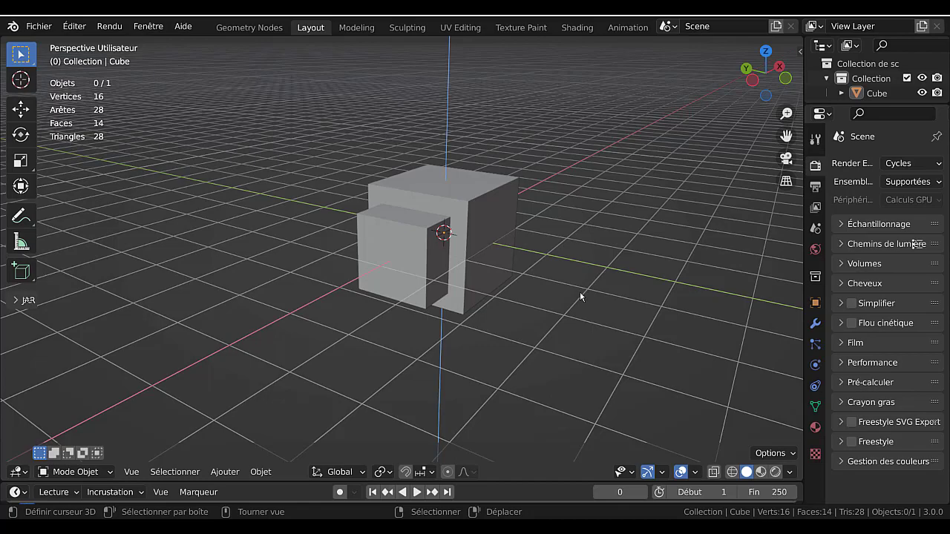
{"action": "scroll", "coordinate": [555, 310], "scroll_direction": "down", "scroll_amount": 5}
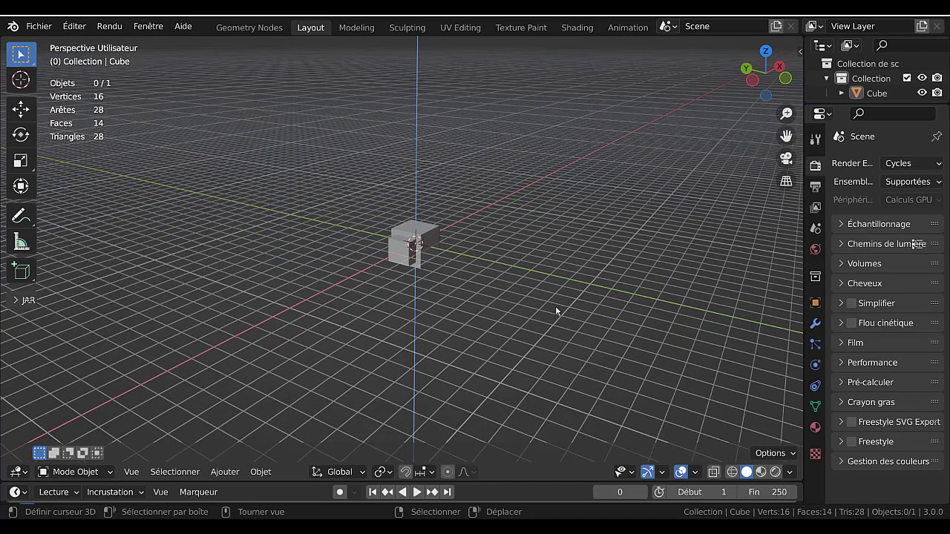
{"action": "scroll", "coordinate": [556, 310], "scroll_direction": "up", "scroll_amount": 5}
{"action": "scroll", "coordinate": [556, 307], "scroll_direction": "up", "scroll_amount": 1}
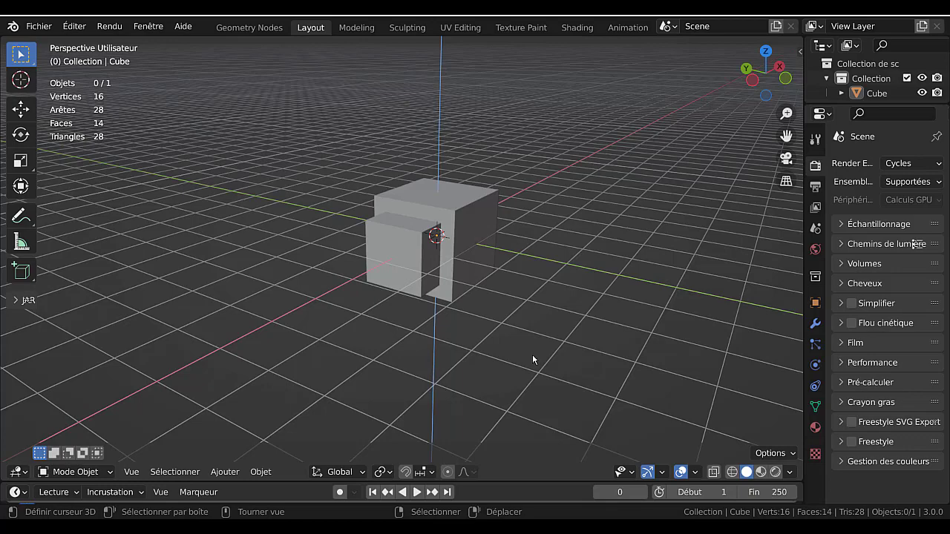
{"action": "scroll", "coordinate": [548, 346], "scroll_direction": "up", "scroll_amount": 3}
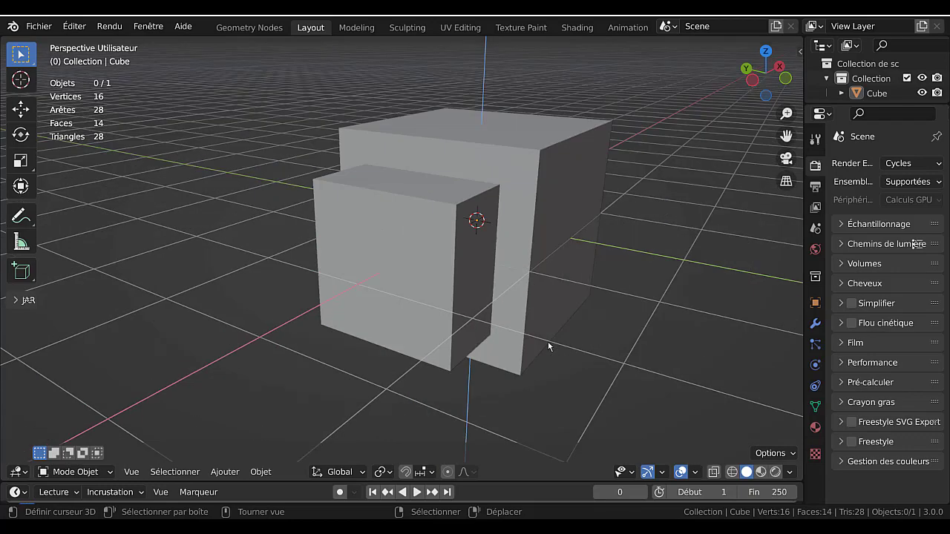
Examine the deselected cube at alternating near and far viewing distances.
{"action": "scroll", "coordinate": [547, 346], "scroll_direction": "down", "scroll_amount": 3}
{"action": "scroll", "coordinate": [548, 346], "scroll_direction": "up", "scroll_amount": 3}
{"action": "scroll", "coordinate": [548, 346], "scroll_direction": "down", "scroll_amount": 3}
{"action": "scroll", "coordinate": [493, 348], "scroll_direction": "up", "scroll_amount": 2}
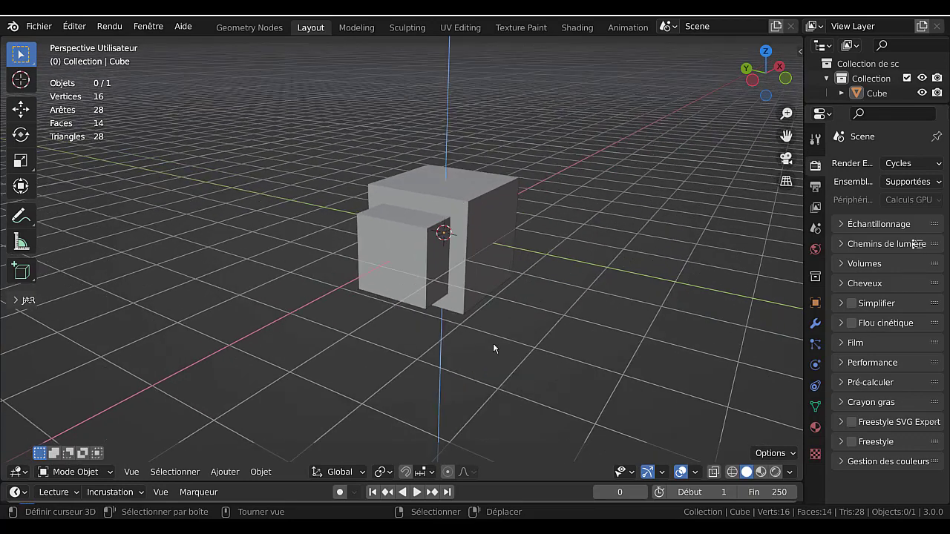
{"action": "scroll", "coordinate": [493, 348], "scroll_direction": "down", "scroll_amount": 2}
{"action": "scroll", "coordinate": [493, 348], "scroll_direction": "up", "scroll_amount": 2}
{"action": "scroll", "coordinate": [381, 364], "scroll_direction": "down", "scroll_amount": 4}
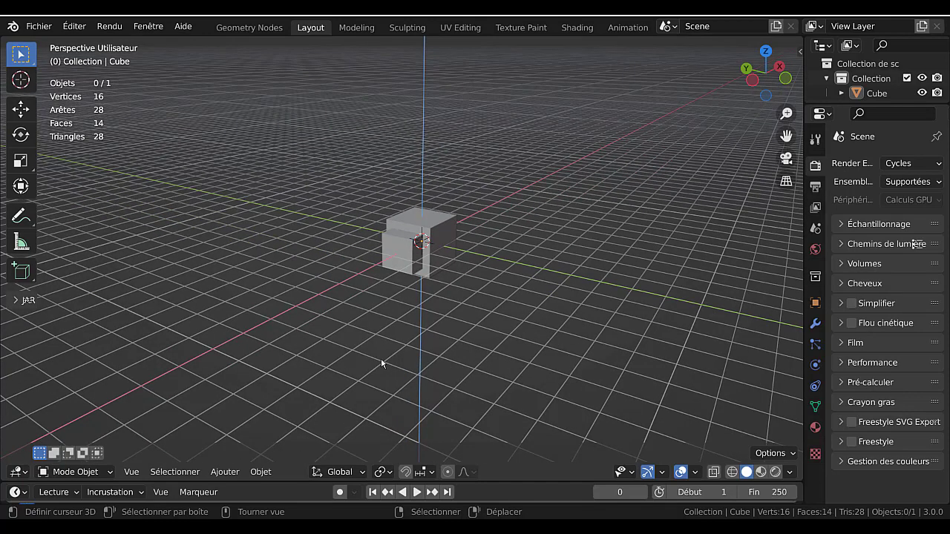
Select the cube and isolate it in local view.
{"action": "left_click", "coordinate": [425, 263]}
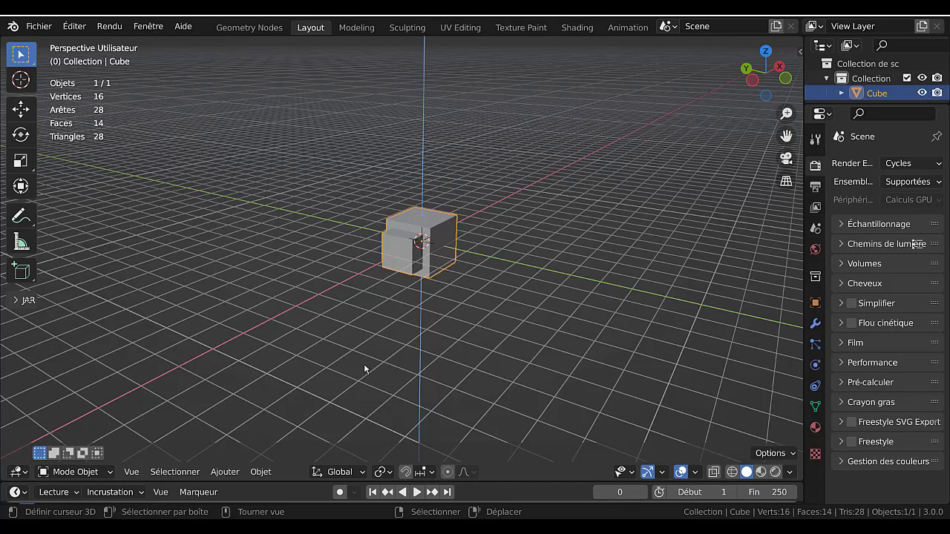
{"action": "scroll", "coordinate": [364, 368], "scroll_direction": "up", "scroll_amount": 5}
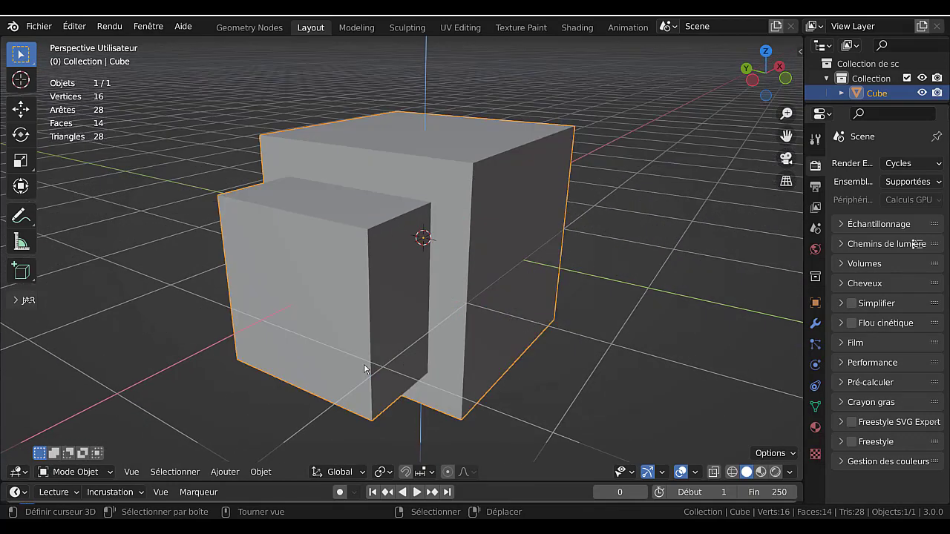
{"action": "scroll", "coordinate": [371, 355], "scroll_direction": "down", "scroll_amount": 10}
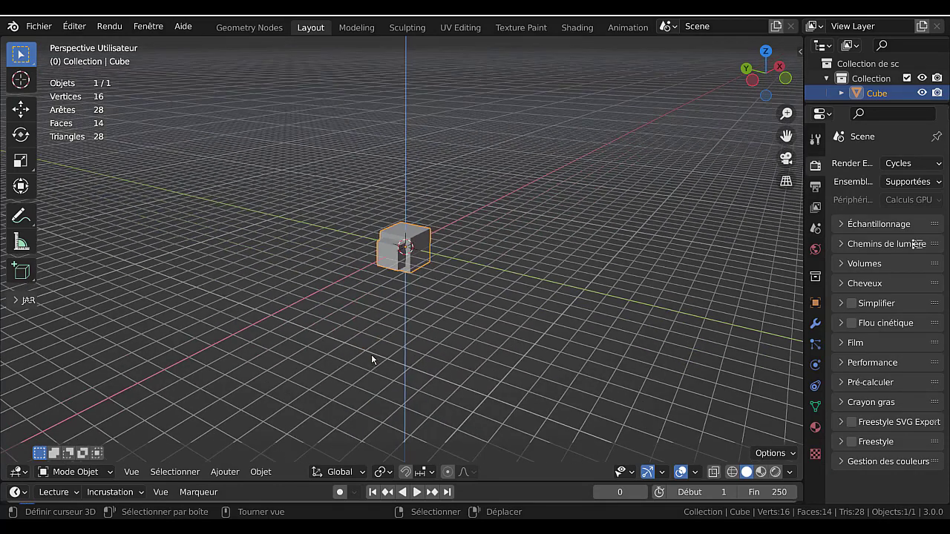
{"action": "scroll", "coordinate": [365, 348], "scroll_direction": "up", "scroll_amount": 2}
{"action": "key", "text": "KP_Divide"}
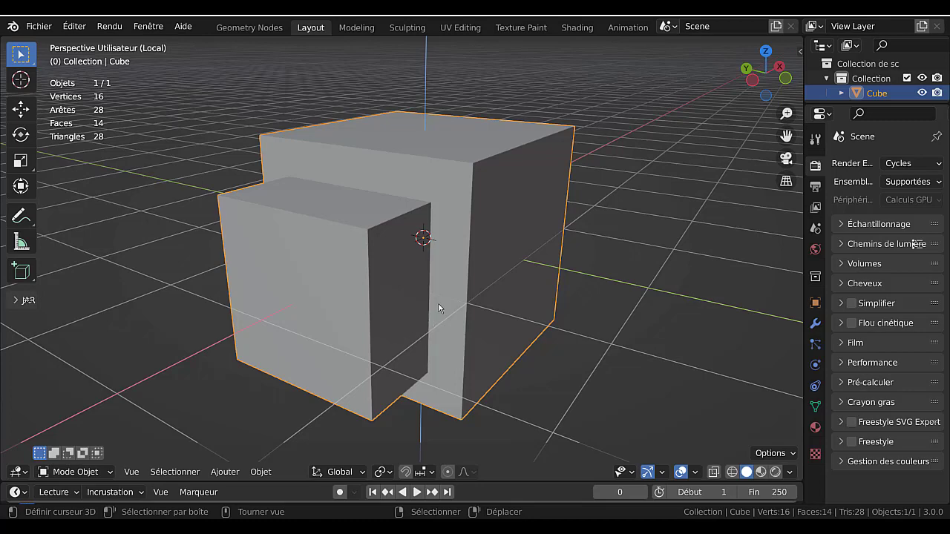
Examine the isolated cube head-on towards the extruded block and from an angled side.
{"action": "scroll", "coordinate": [439, 308], "scroll_direction": "down", "scroll_amount": 2}
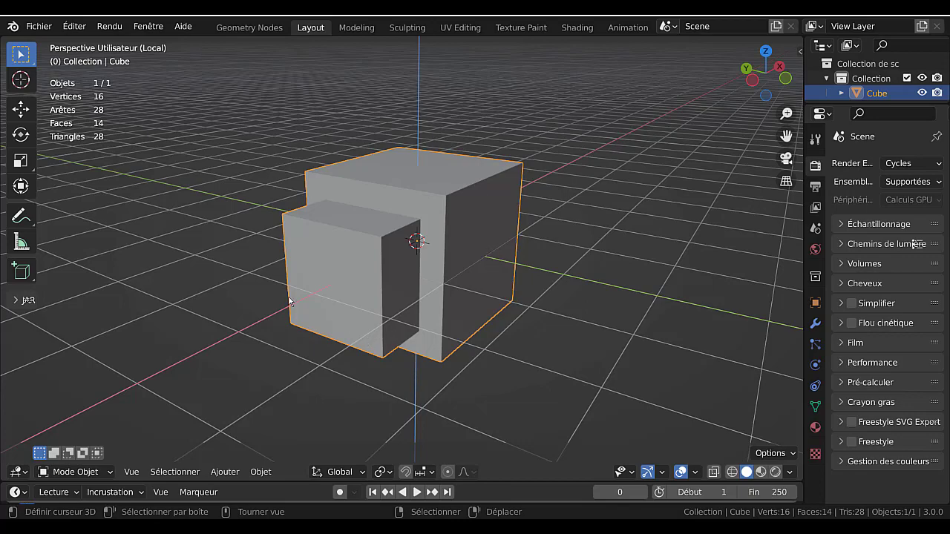
{"action": "middle_click_drag", "start_coordinate": [416, 245], "coordinate": [455, 227]}
{"action": "middle_click_drag", "start_coordinate": [401, 254], "coordinate": [377, 246]}
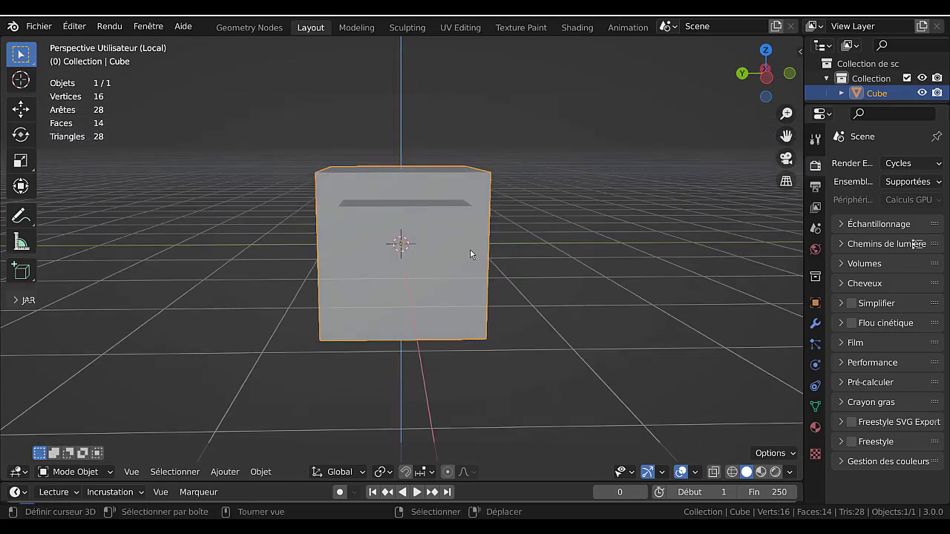
{"action": "middle_click_drag", "start_coordinate": [470, 250], "coordinate": [400, 237]}
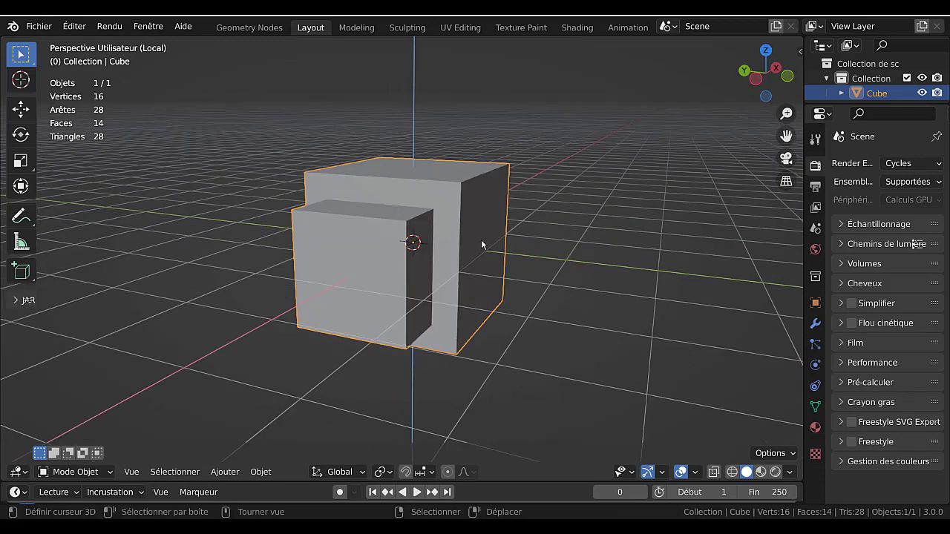
{"action": "scroll", "coordinate": [443, 259], "scroll_direction": "down", "scroll_amount": 3}
{"action": "scroll", "coordinate": [442, 260], "scroll_direction": "up", "scroll_amount": 1}
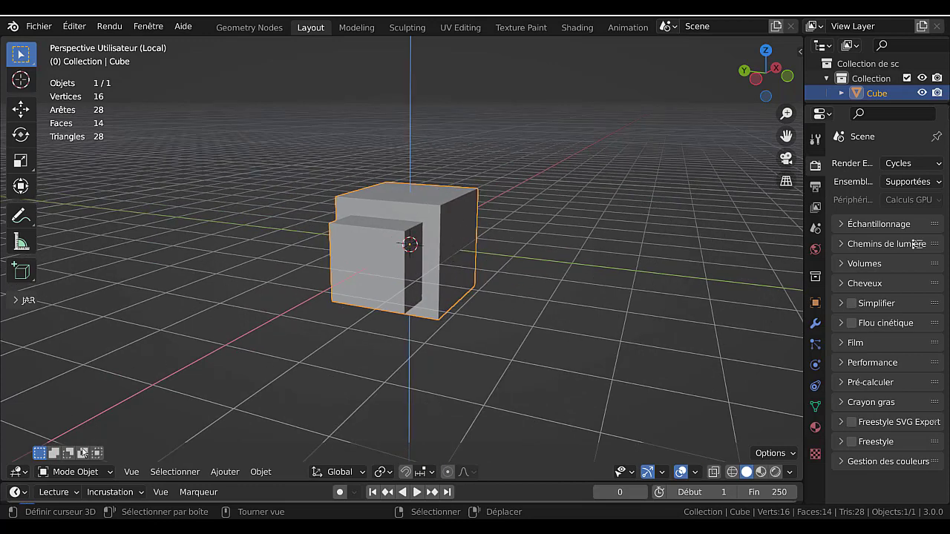
Enter Edit Mode on the cube and frame the selected front face of the extruded block.
{"action": "left_click", "coordinate": [83, 476]}
{"action": "key", "text": "Tab"}
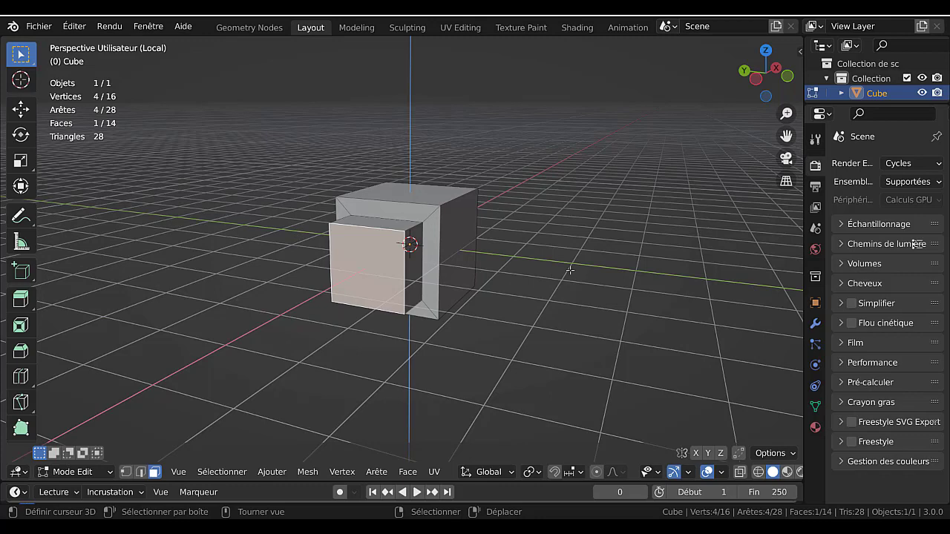
{"action": "key", "text": "KP_Decimal"}
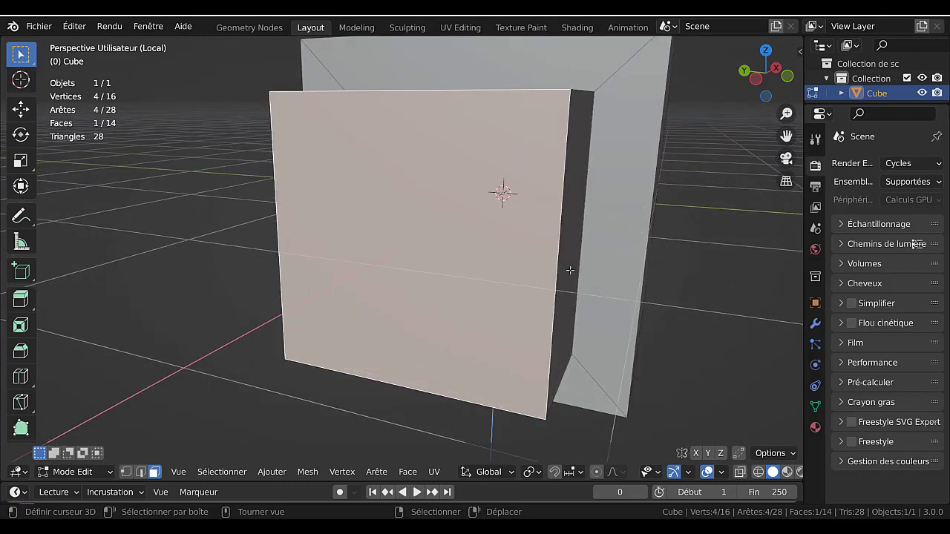
{"action": "scroll", "coordinate": [569, 270], "scroll_direction": "down", "scroll_amount": 6}
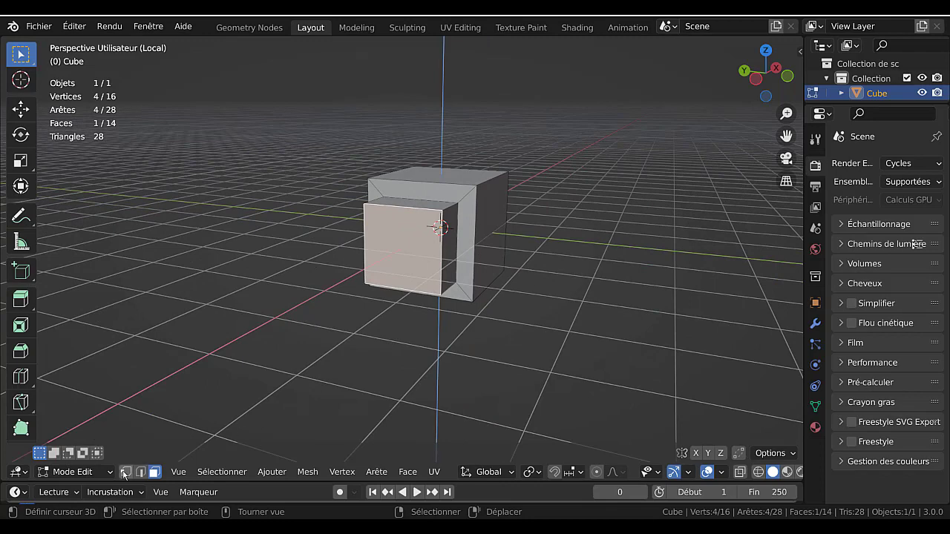
Switch to vertex selection, select the large block's upper front corner vertex beside the dark side face, and frame it.
{"action": "left_click", "coordinate": [125, 472]}
{"action": "left_click", "coordinate": [477, 185]}
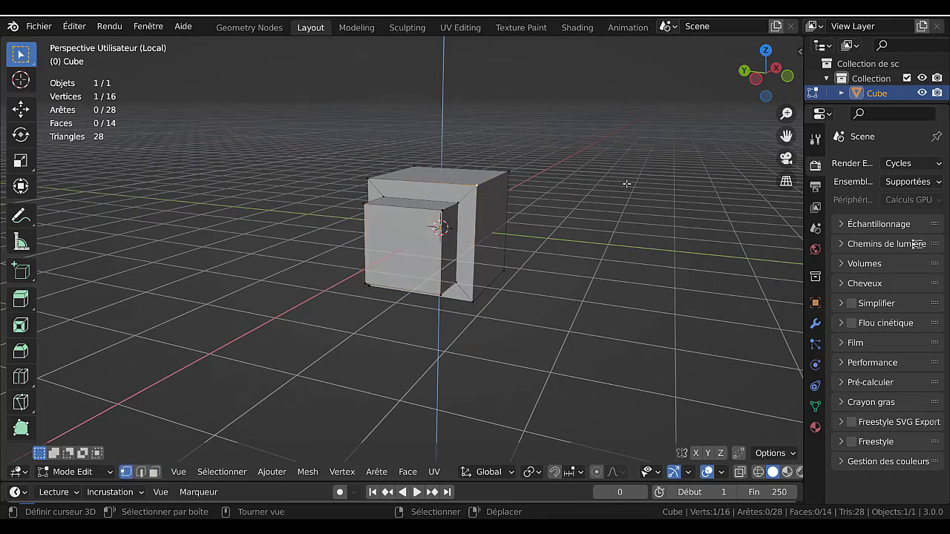
{"action": "key", "text": "KP_Decimal"}
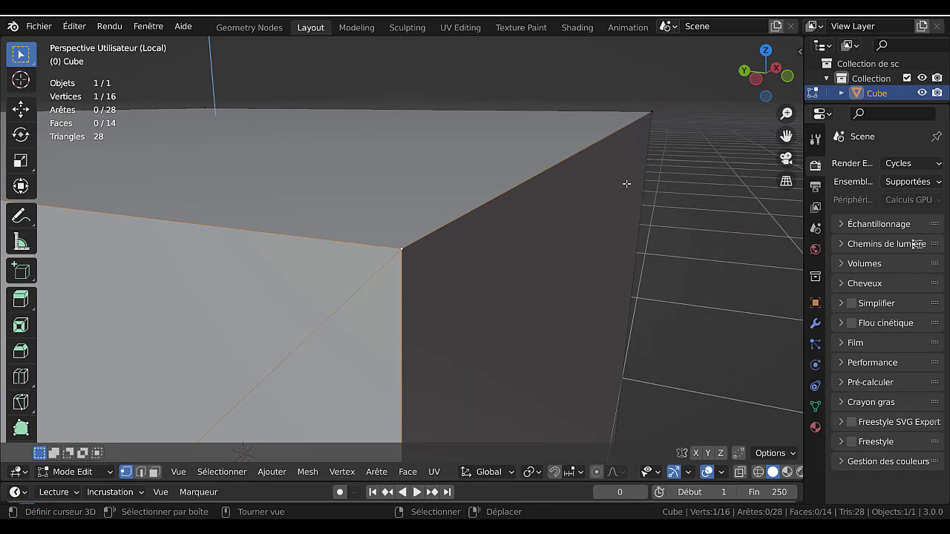
{"action": "scroll", "coordinate": [623, 185], "scroll_direction": "down", "scroll_amount": 8}
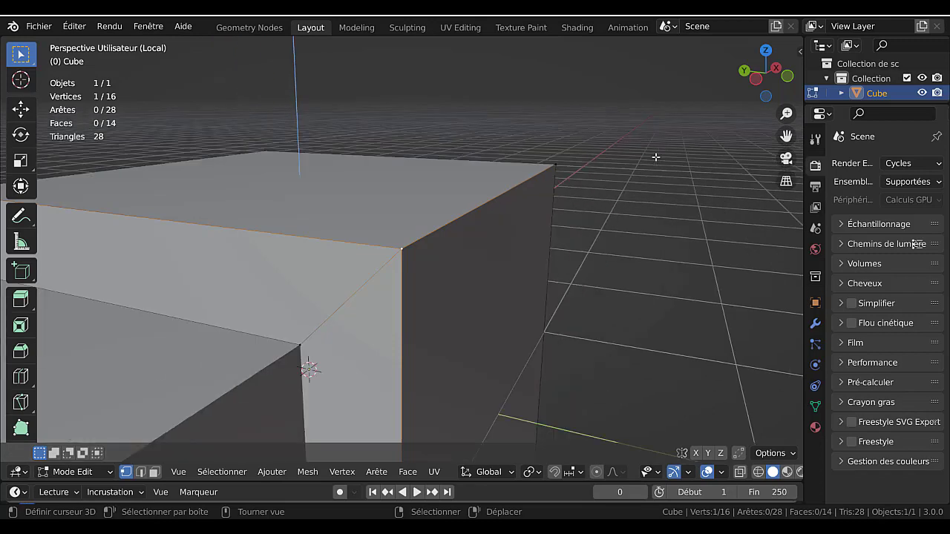
Add the large block's upper rear and lower front corners and the extruded block's far upper front corner to the vertex selection.
{"action": "left_click", "coordinate": [495, 198], "text": "shift"}
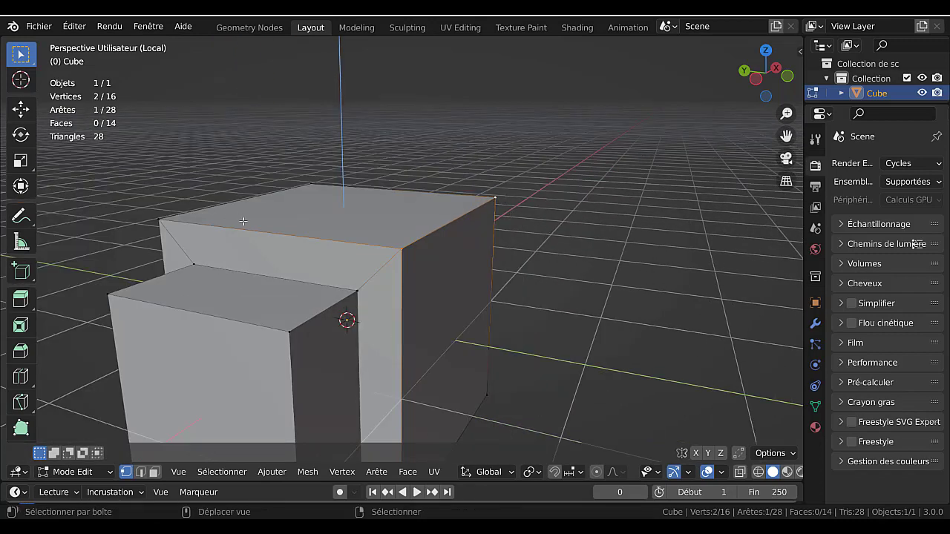
{"action": "left_click", "coordinate": [134, 299], "text": "shift"}
{"action": "middle_click_drag", "start_coordinate": [298, 290], "coordinate": [445, 298]}
{"action": "left_click", "coordinate": [415, 398], "text": "shift"}
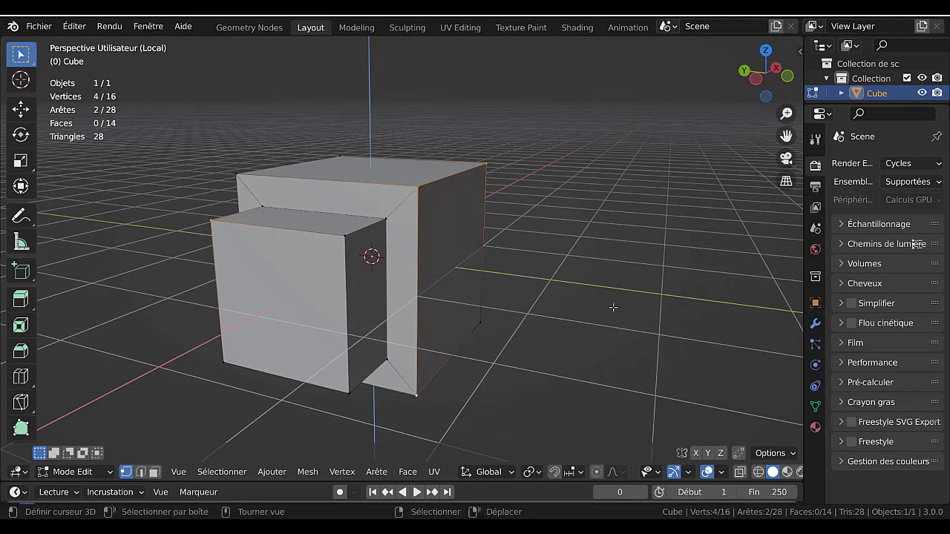
{"action": "scroll", "coordinate": [706, 245], "scroll_direction": "down", "scroll_amount": 4}
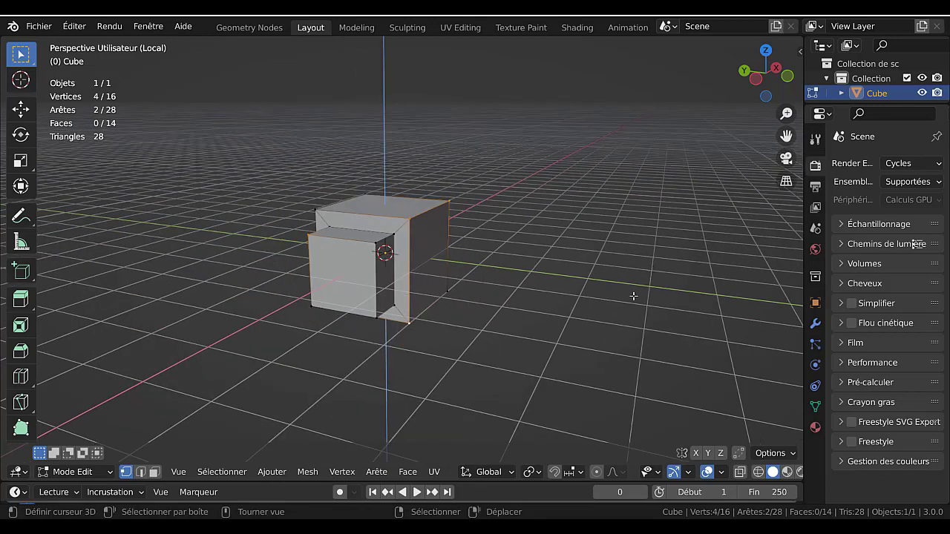
{"action": "scroll", "coordinate": [633, 296], "scroll_direction": "up", "scroll_amount": 4}
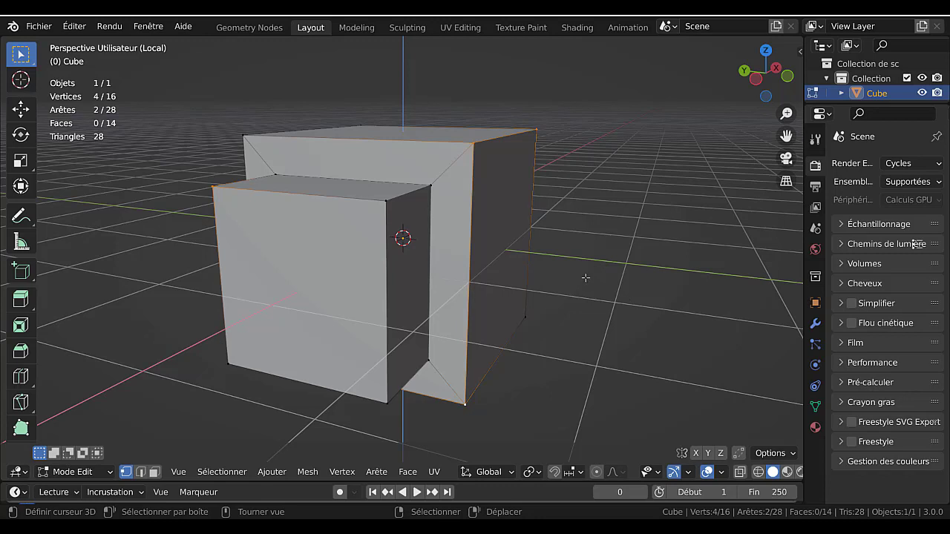
Select only the extruded block's upper vertex where its dark side meets the large block, and frame it.
{"action": "left_click", "coordinate": [432, 185]}
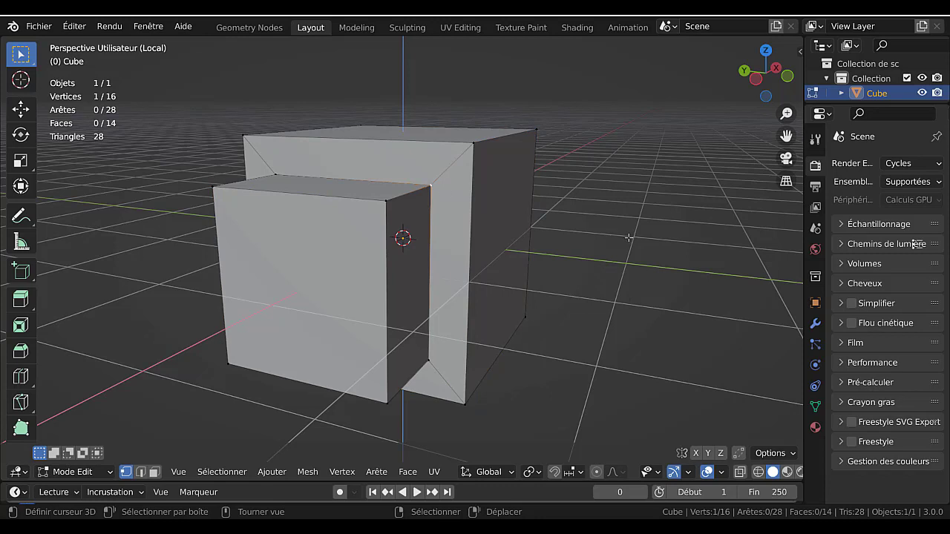
{"action": "key", "text": "KP_Decimal"}
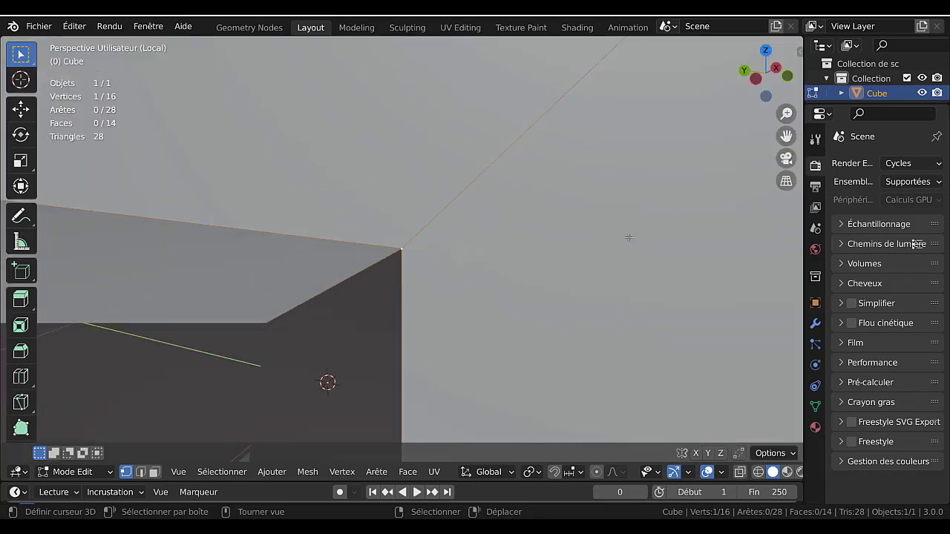
{"action": "scroll", "coordinate": [619, 227], "scroll_direction": "down", "scroll_amount": 10}
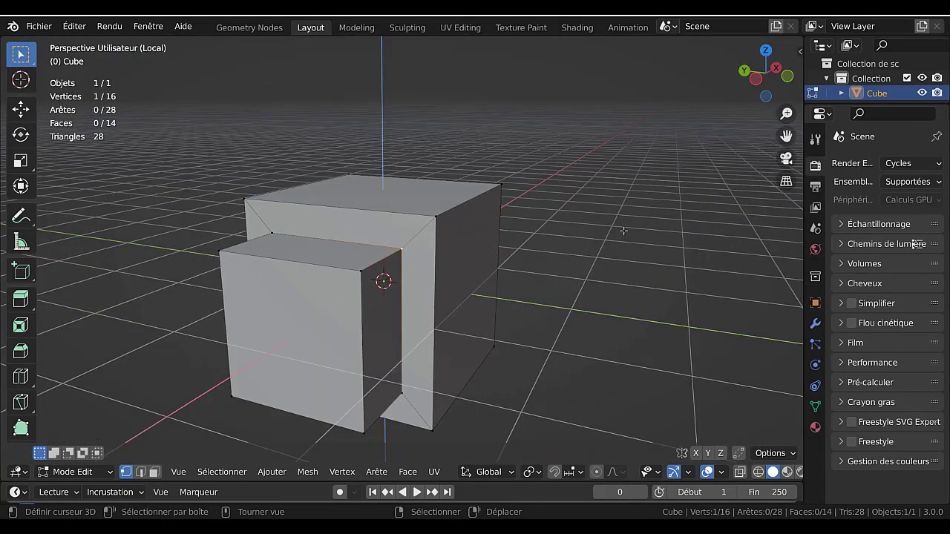
{"action": "middle_click_drag", "start_coordinate": [574, 257], "coordinate": [582, 245]}
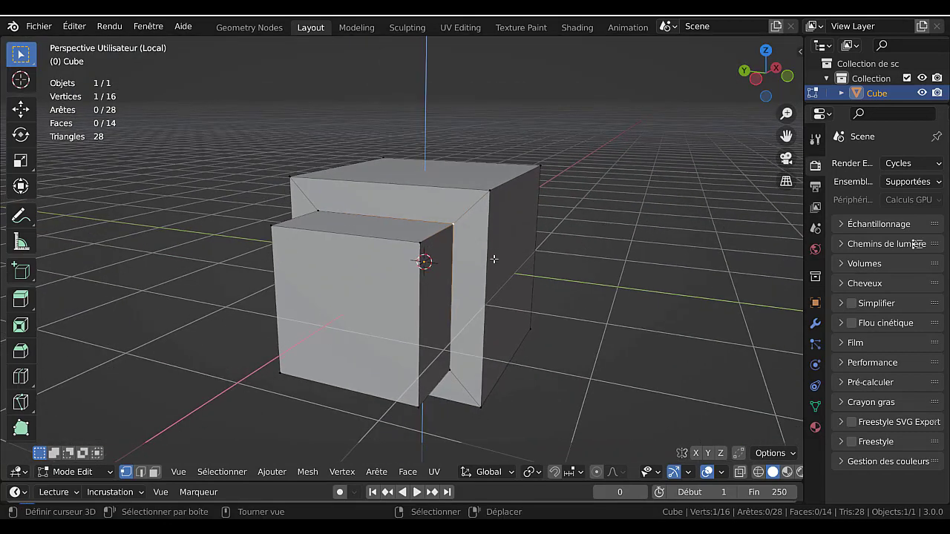
Extend the vertex selection with the four corners of the large block's top face.
{"action": "left_click", "coordinate": [489, 190], "text": "shift"}
{"action": "left_click", "coordinate": [291, 179], "text": "shift"}
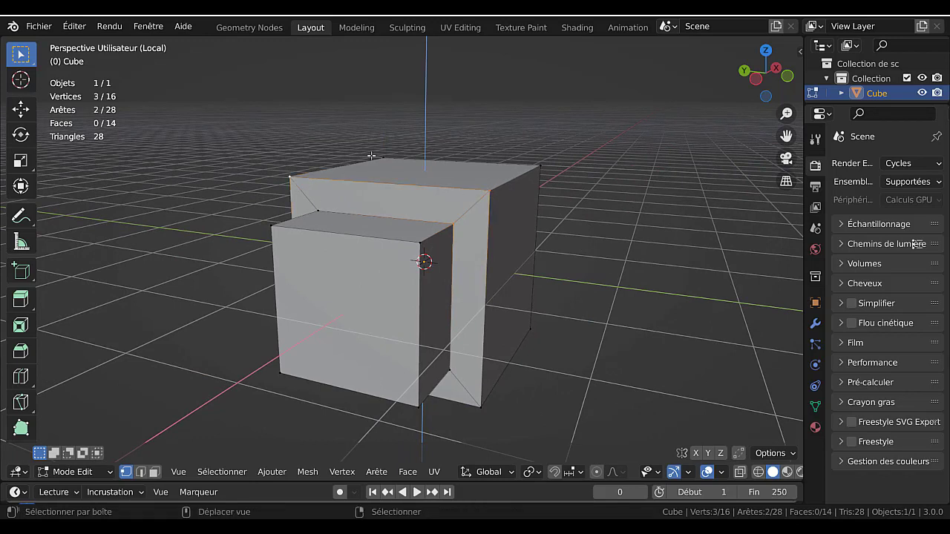
{"action": "left_click", "coordinate": [382, 158], "text": "shift"}
{"action": "left_click", "coordinate": [536, 161], "text": "shift"}
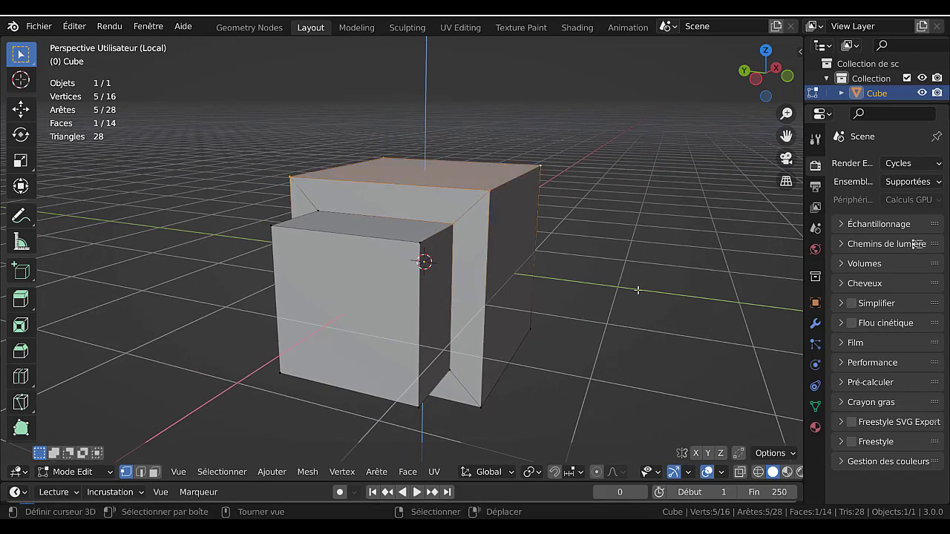
{"action": "scroll", "coordinate": [638, 290], "scroll_direction": "up", "scroll_amount": 4}
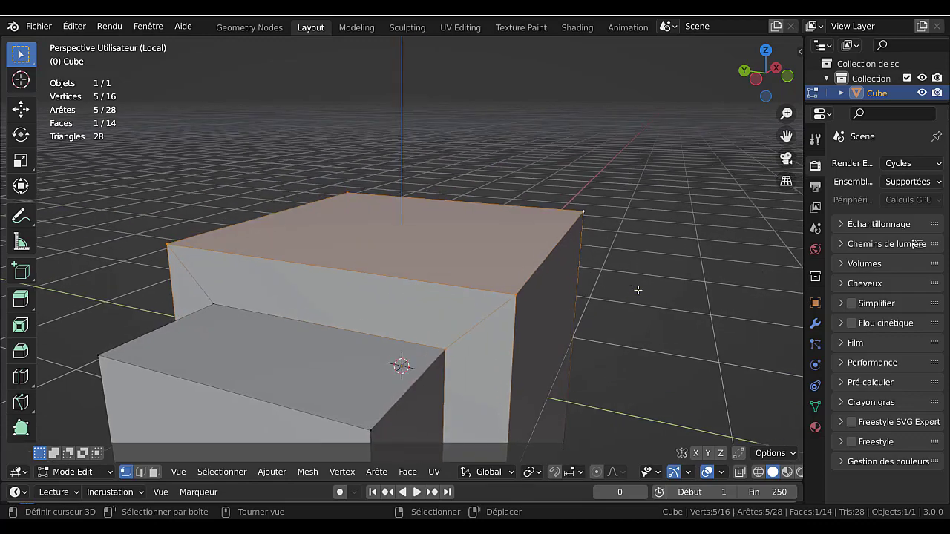
Leave local view, and isolate the cube in local view again.
{"action": "key", "text": "KP_Divide"}
{"action": "key", "text": "KP_Decimal"}
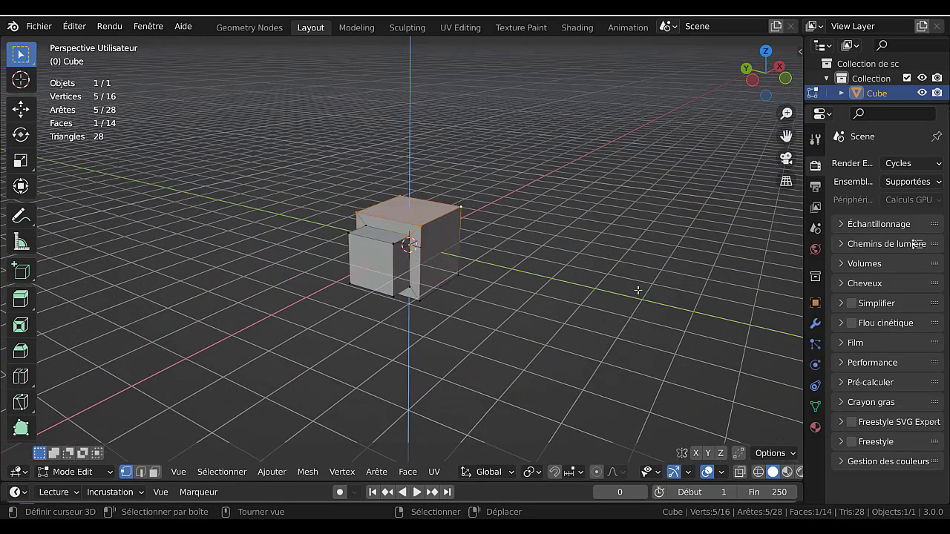
{"action": "key", "text": "KP_Divide"}
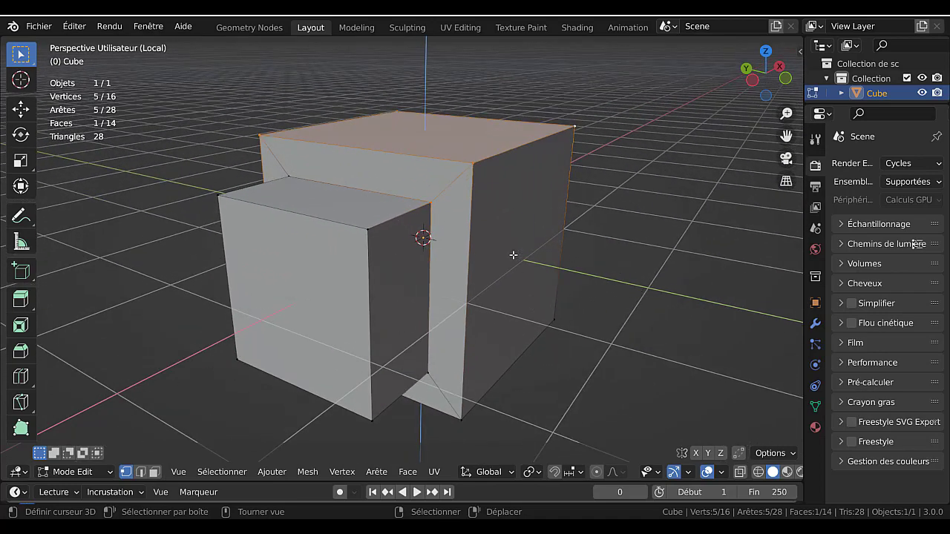
Select only the large block's upper front corner vertex and toggle local view repeatedly, ending in the full scene view.
{"action": "left_click", "coordinate": [464, 164]}
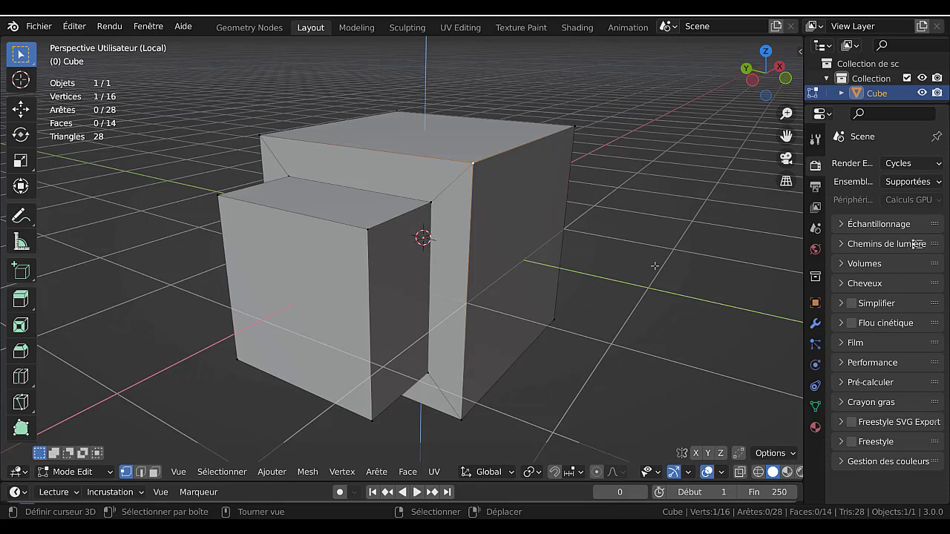
{"action": "key", "text": "KP_Divide"}
{"action": "key", "text": "KP_Divide"}
{"action": "key", "text": "KP_Divide"}
{"action": "key", "text": "KP_Divide"}
{"action": "key", "text": "KP_Divide"}
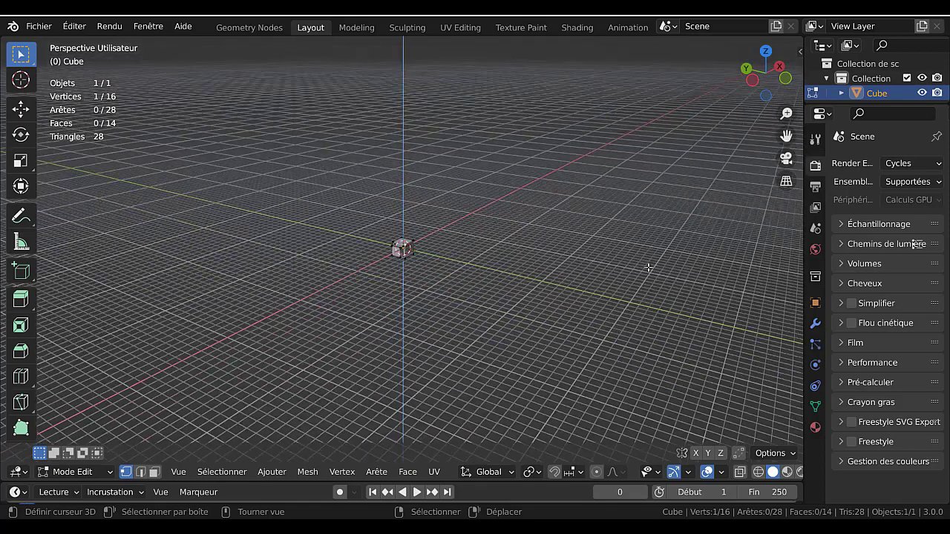
Pan away from the cube in the full scene, and isolate the cube in local view to bring it back into frame.
{"action": "middle_click_drag", "start_coordinate": [536, 243], "coordinate": [284, 272], "text": "shift"}
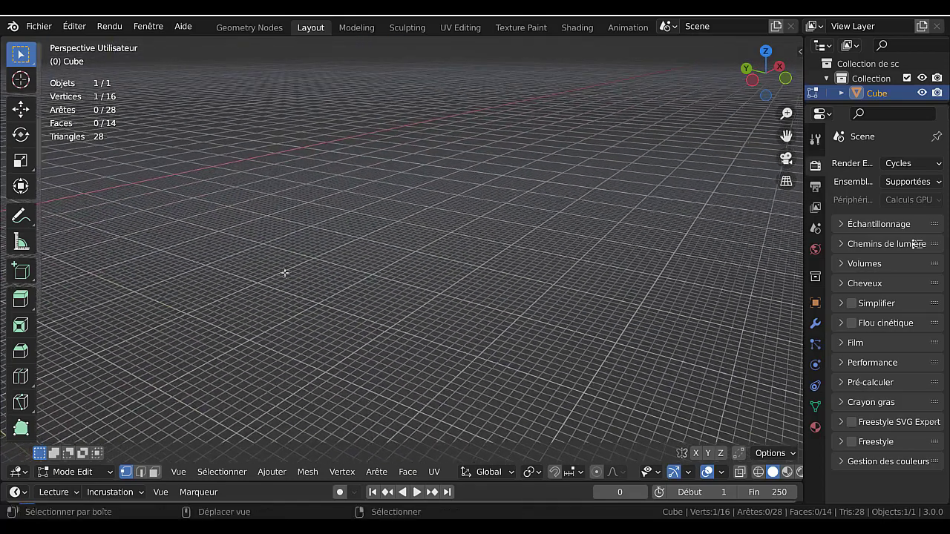
{"action": "key", "text": "KP_Divide"}
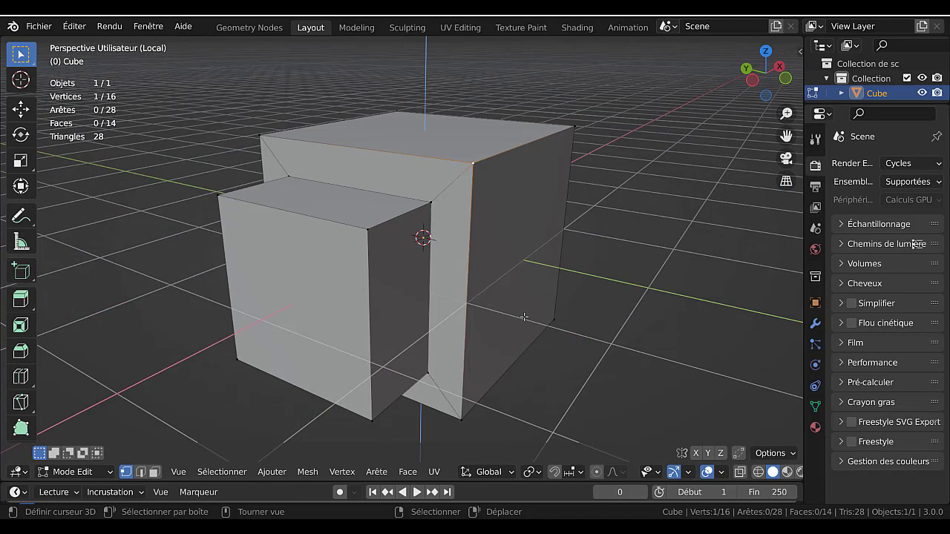
{"action": "scroll", "coordinate": [524, 317], "scroll_direction": "down", "scroll_amount": 6}
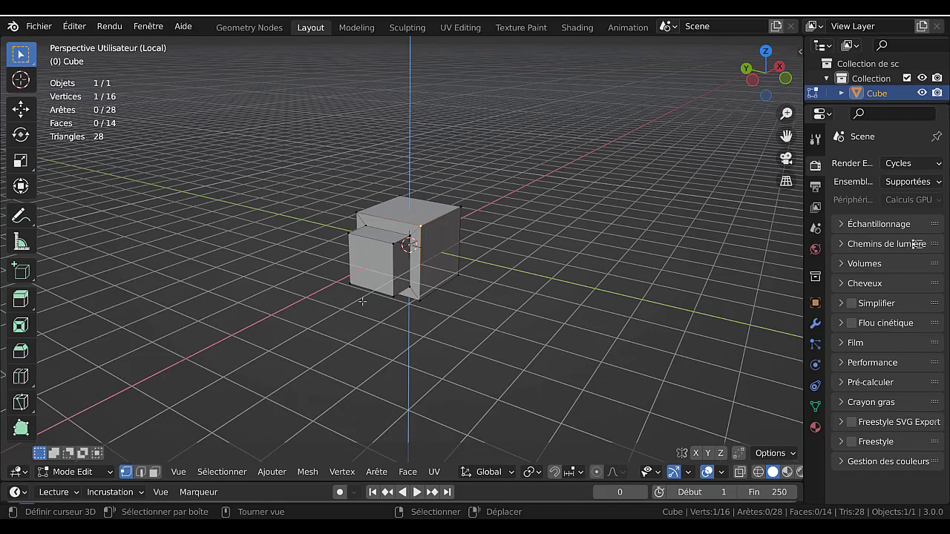
{"action": "scroll", "coordinate": [508, 282], "scroll_direction": "down", "scroll_amount": 7}
{"action": "scroll", "coordinate": [544, 276], "scroll_direction": "up", "scroll_amount": 8}
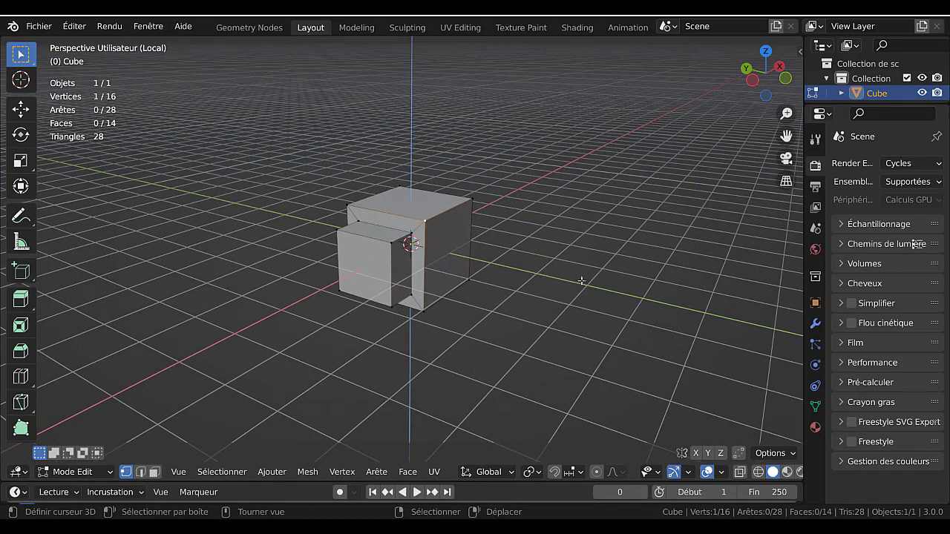
Pan far away from the cube in local view, and frame the view on the selected upper corner vertex.
{"action": "middle_click_drag", "start_coordinate": [582, 280], "coordinate": [176, 284], "text": "shift"}
{"action": "middle_click_drag", "start_coordinate": [553, 178], "coordinate": [150, 255], "text": "shift"}
{"action": "middle_click_drag", "start_coordinate": [560, 196], "coordinate": [230, 246], "text": "shift"}
{"action": "scroll", "coordinate": [341, 274], "scroll_direction": "down", "scroll_amount": 4}
{"action": "middle_click_drag", "start_coordinate": [462, 235], "coordinate": [510, 215]}
{"action": "key", "text": "KP_Decimal"}
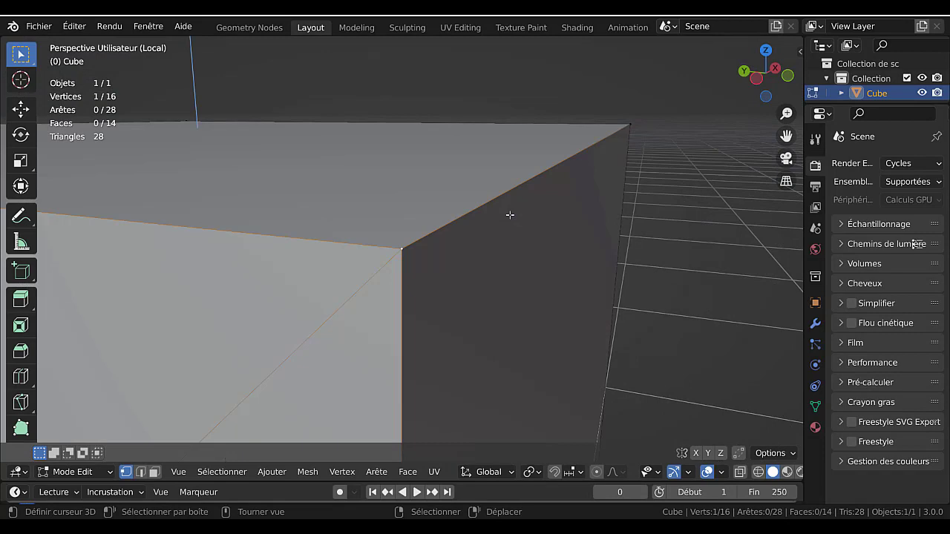
Switch the cube to Object Mode, and leave and re-enter local view to bring it back into frame after panning away.
{"action": "scroll", "coordinate": [512, 213], "scroll_direction": "down", "scroll_amount": 8}
{"action": "key", "text": "Tab"}
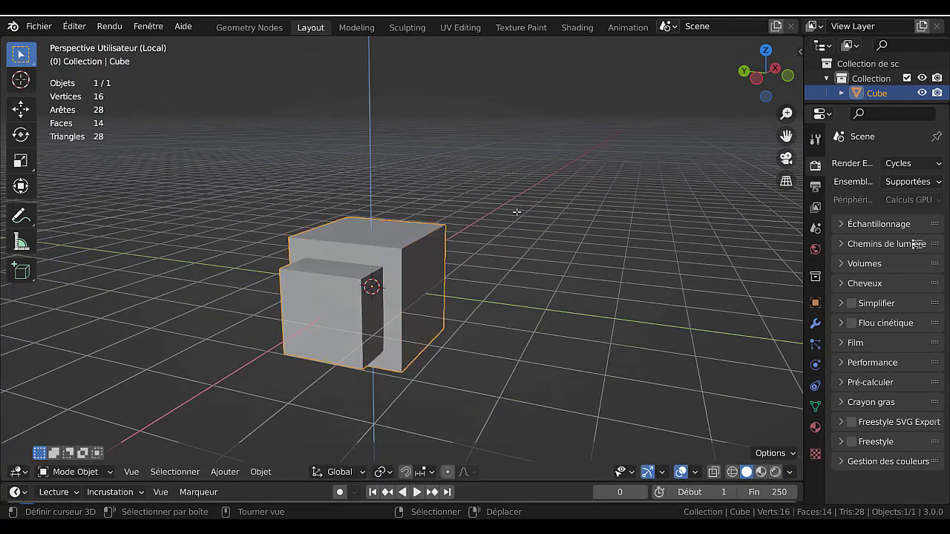
{"action": "scroll", "coordinate": [538, 262], "scroll_direction": "down", "scroll_amount": 6}
{"action": "middle_click_drag", "start_coordinate": [443, 286], "coordinate": [250, 220], "text": "shift"}
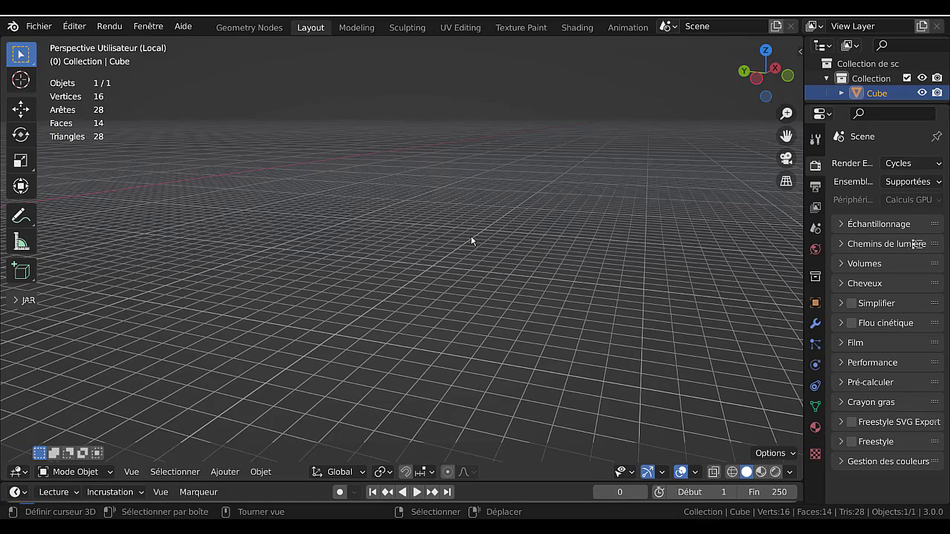
{"action": "key", "text": "KP_Divide"}
{"action": "key", "text": "KP_Divide"}
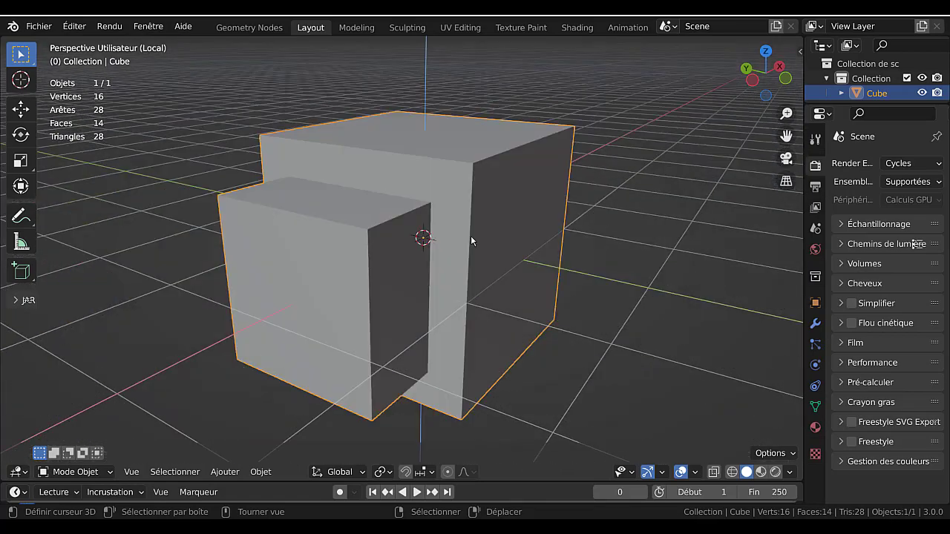
Toggle local view until the full scene is back, and frame the view on the selected cube.
{"action": "key", "text": "KP_Divide"}
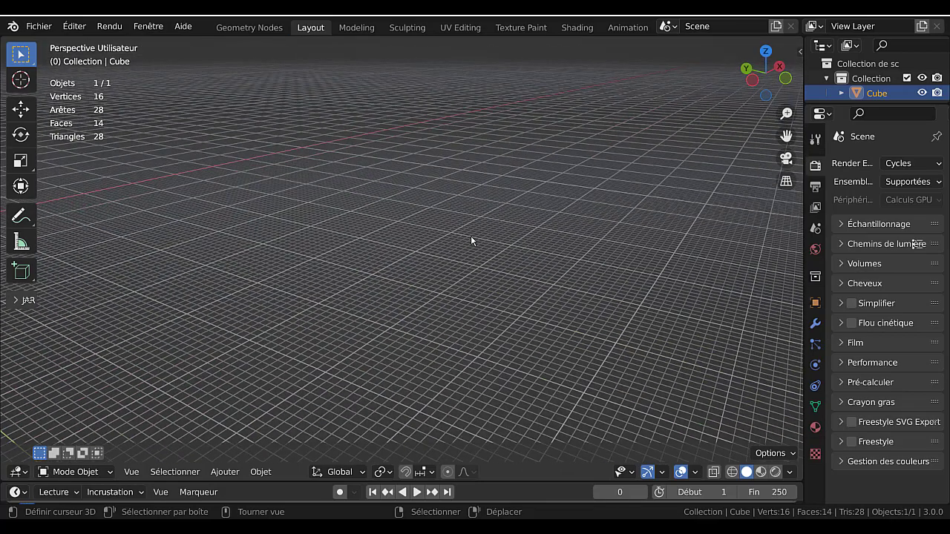
{"action": "key", "text": "KP_Divide"}
{"action": "key", "text": "KP_Divide"}
{"action": "key", "text": "KP_Decimal"}
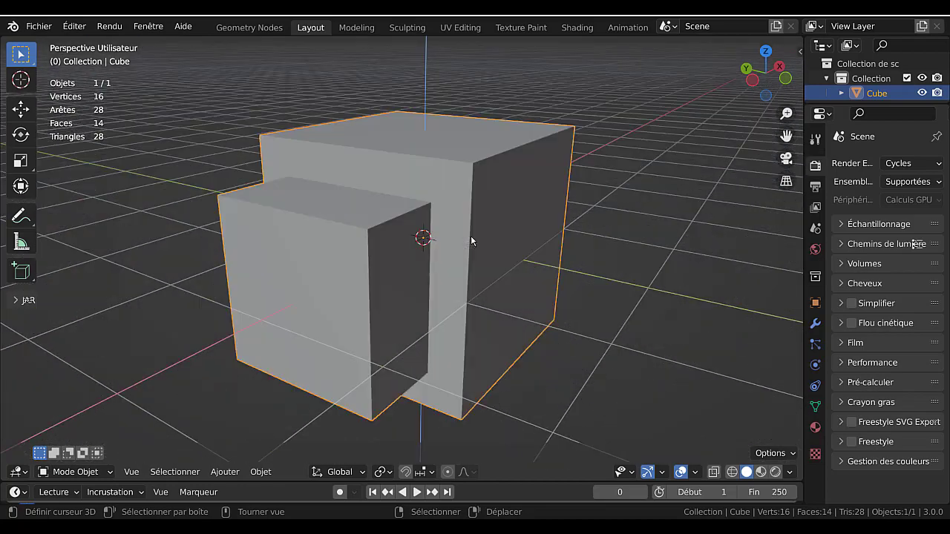
{"action": "scroll", "coordinate": [470, 235], "scroll_direction": "down", "scroll_amount": 5}
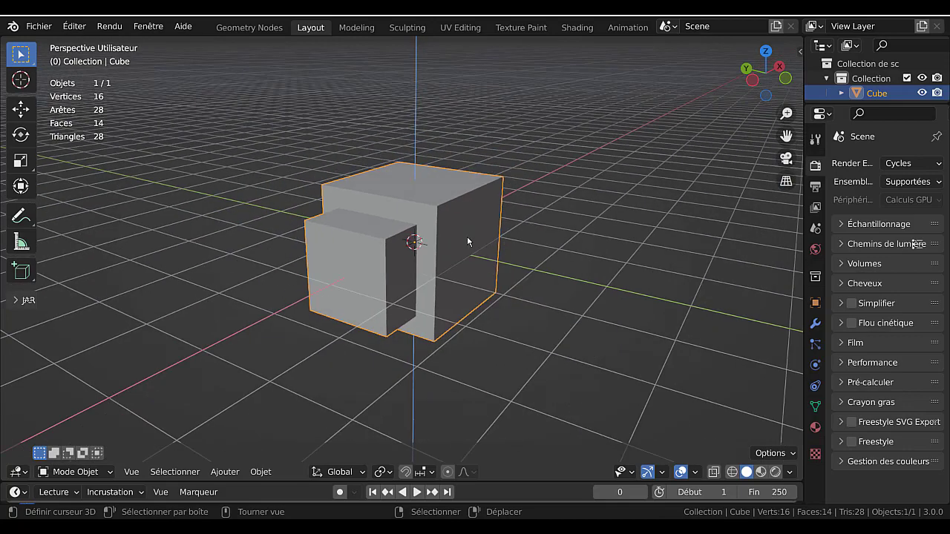
{"action": "mouse_move", "coordinate": [370, 276]}
{"action": "middle_mouse_down"}
{"action": "mouse_move", "coordinate": [505, 249]}
{"action": "mouse_move", "coordinate": [434, 287]}
{"action": "mouse_move", "coordinate": [383, 271]}
{"action": "middle_mouse_up"}
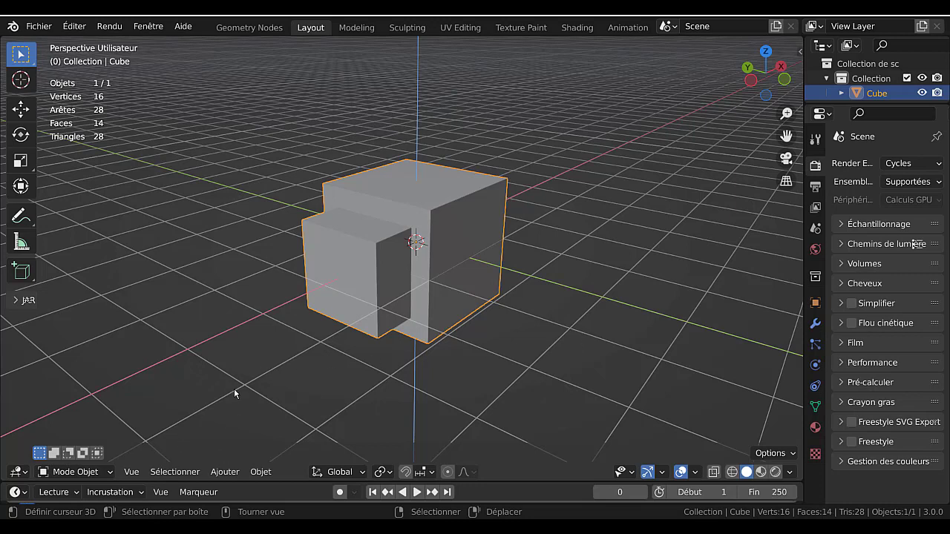
{"action": "left_click", "coordinate": [179, 477]}
{"action": "scroll", "coordinate": [607, 312], "scroll_direction": "up", "scroll_amount": 2}
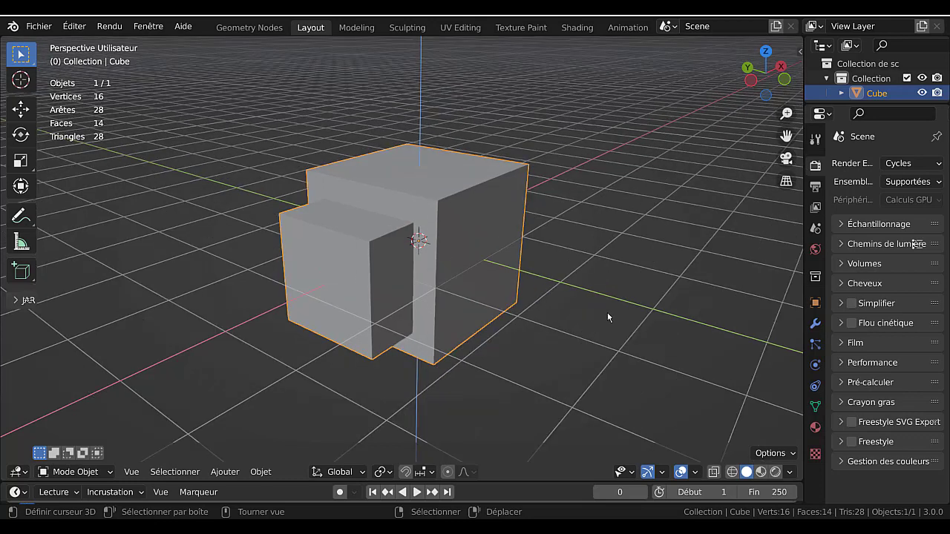
{"action": "middle_click_drag", "start_coordinate": [623, 321], "coordinate": [630, 305], "text": "shift"}
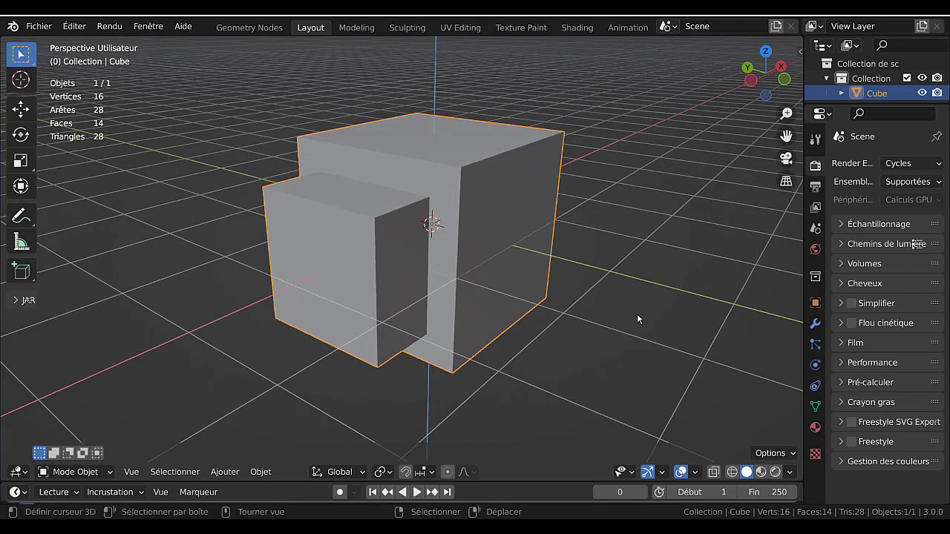